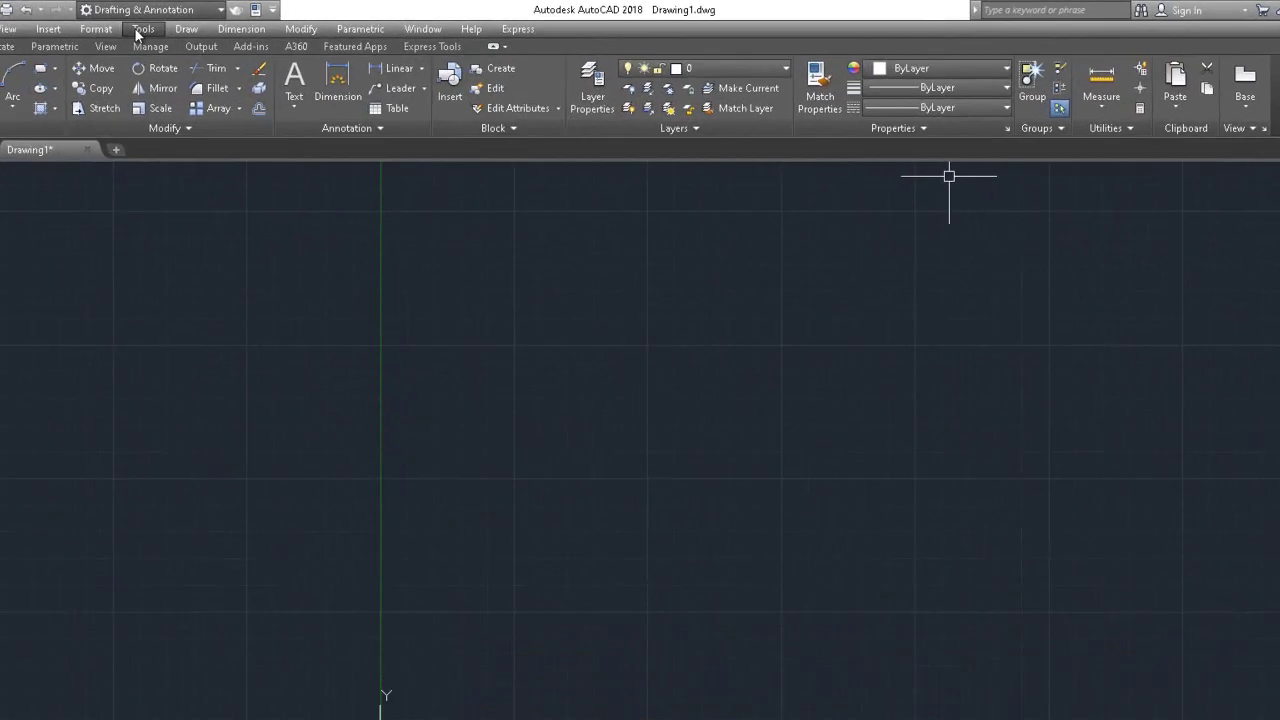
- Show the Modeling toolbar from Tools > Toolbars > AutoCAD
click(208, 25)
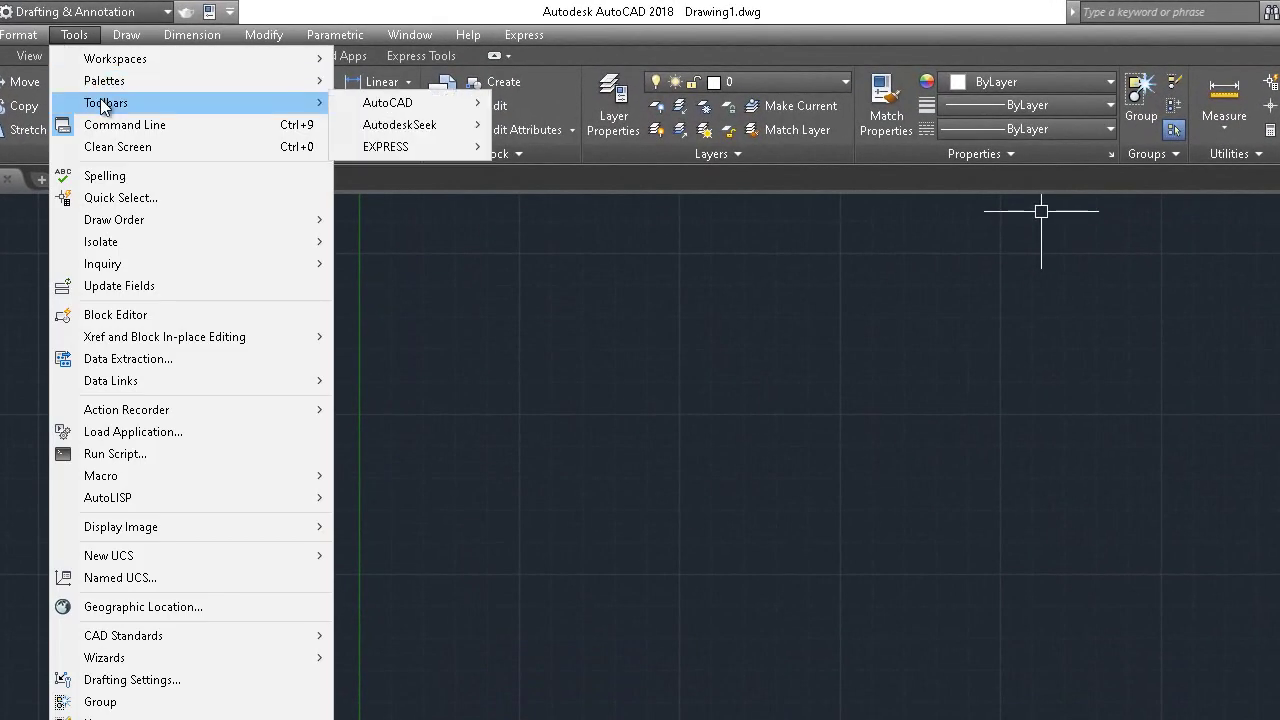
mouse_move(388, 102)
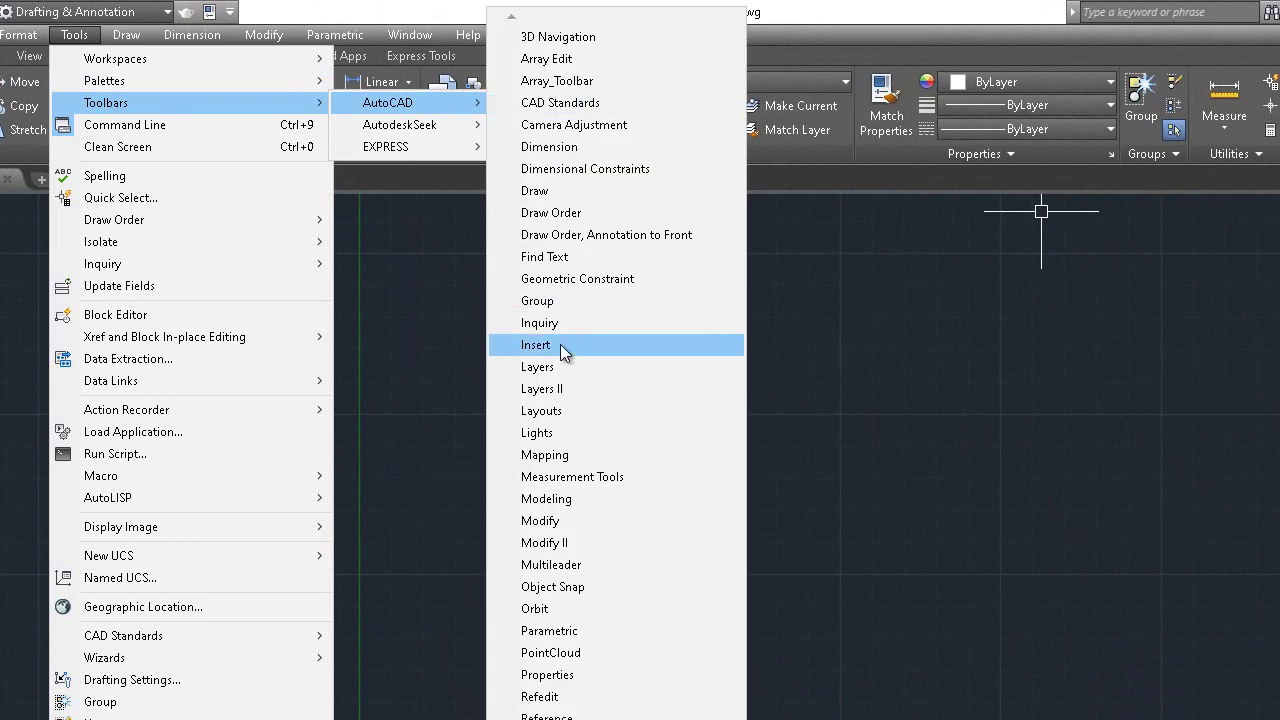
click(567, 498)
click(565, 492)
click(1030, 290)
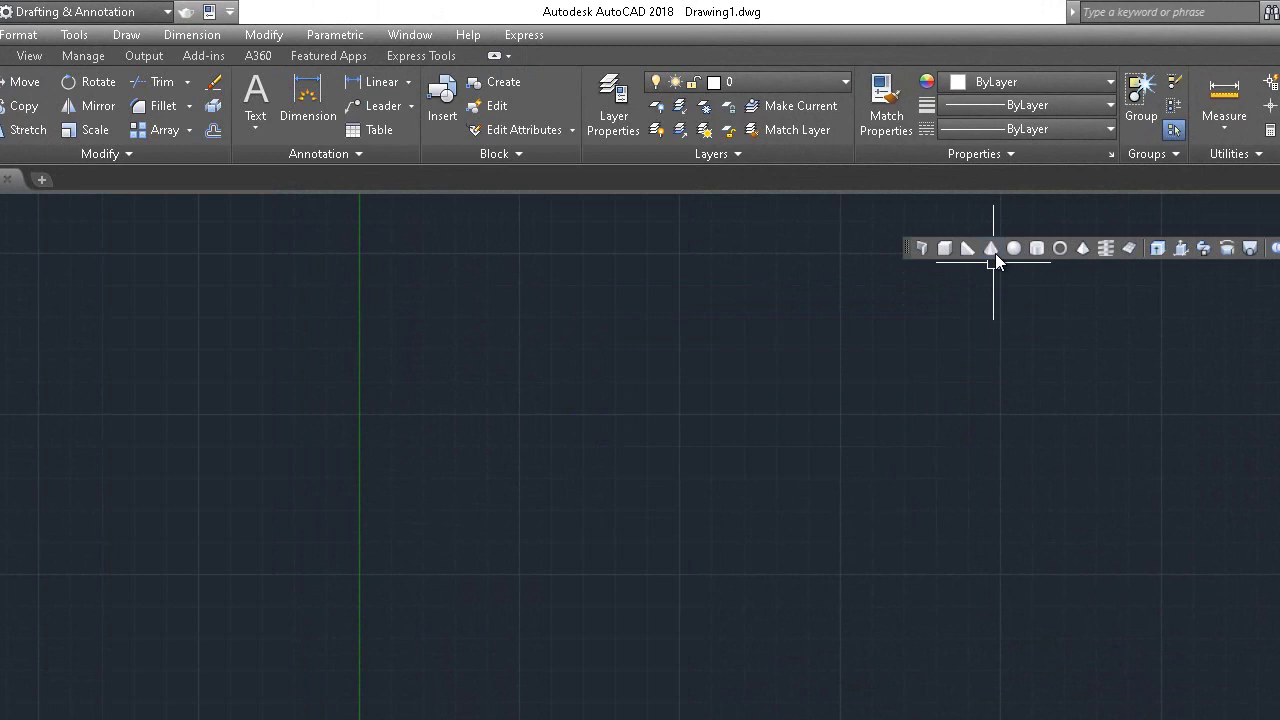
- Add the Solid Editing, View and Visual Styles toolbars from the toolbar list
right_click(995, 253)
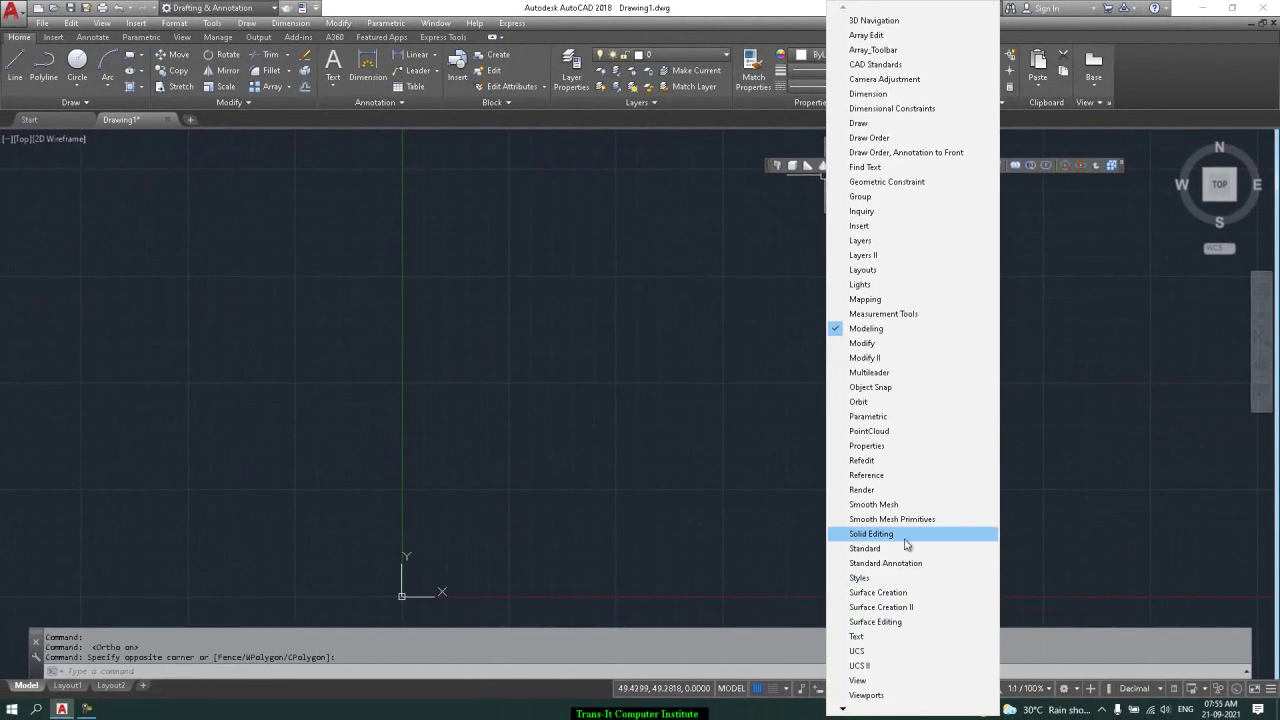
click(886, 533)
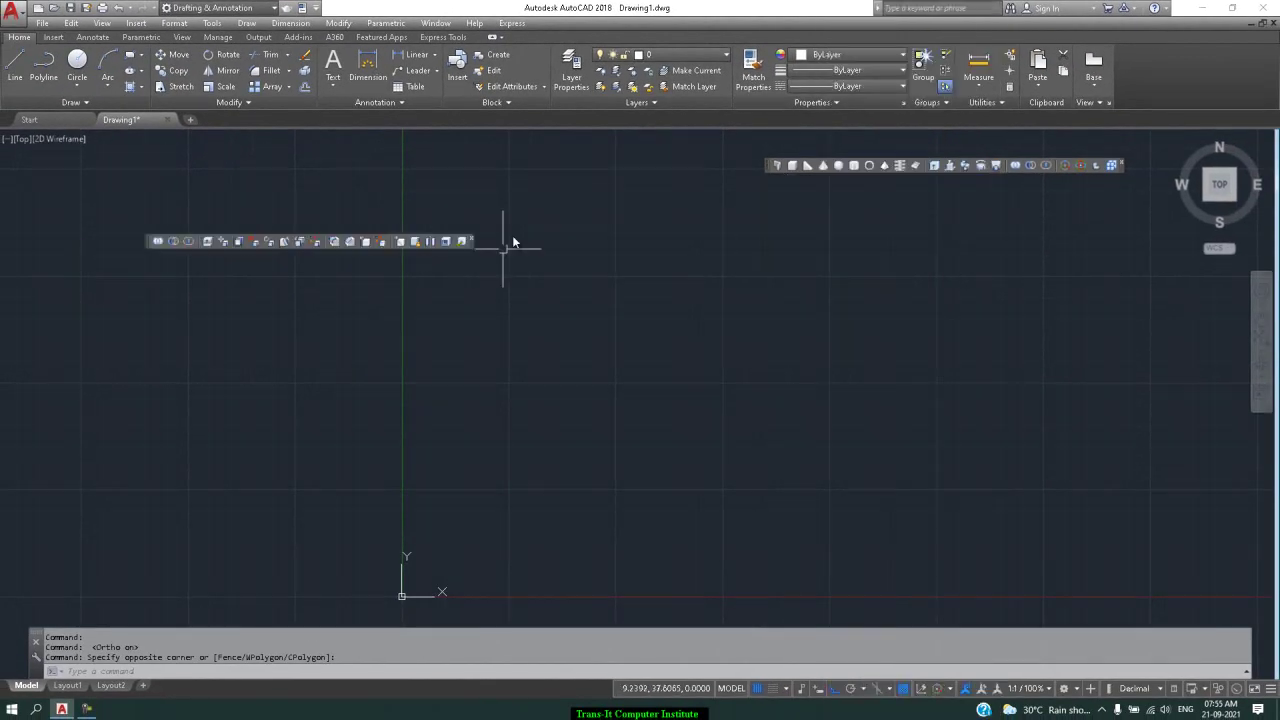
right_click(427, 243)
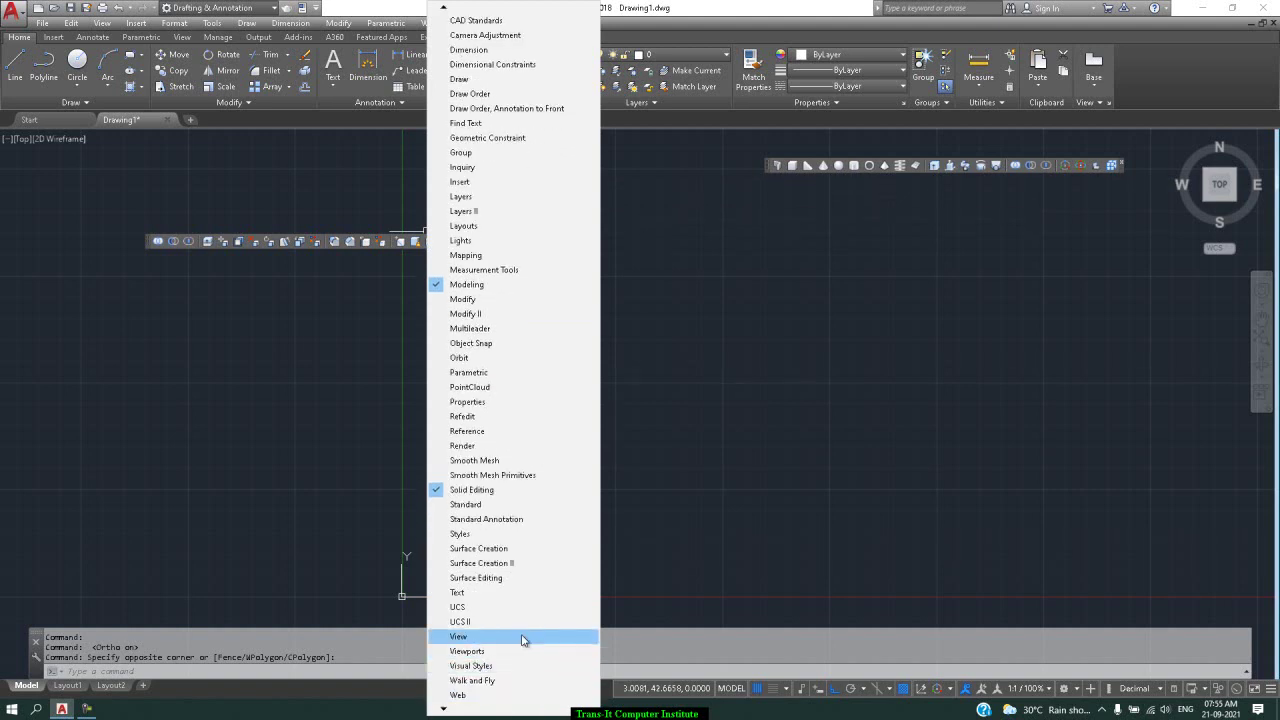
click(522, 637)
right_click(410, 245)
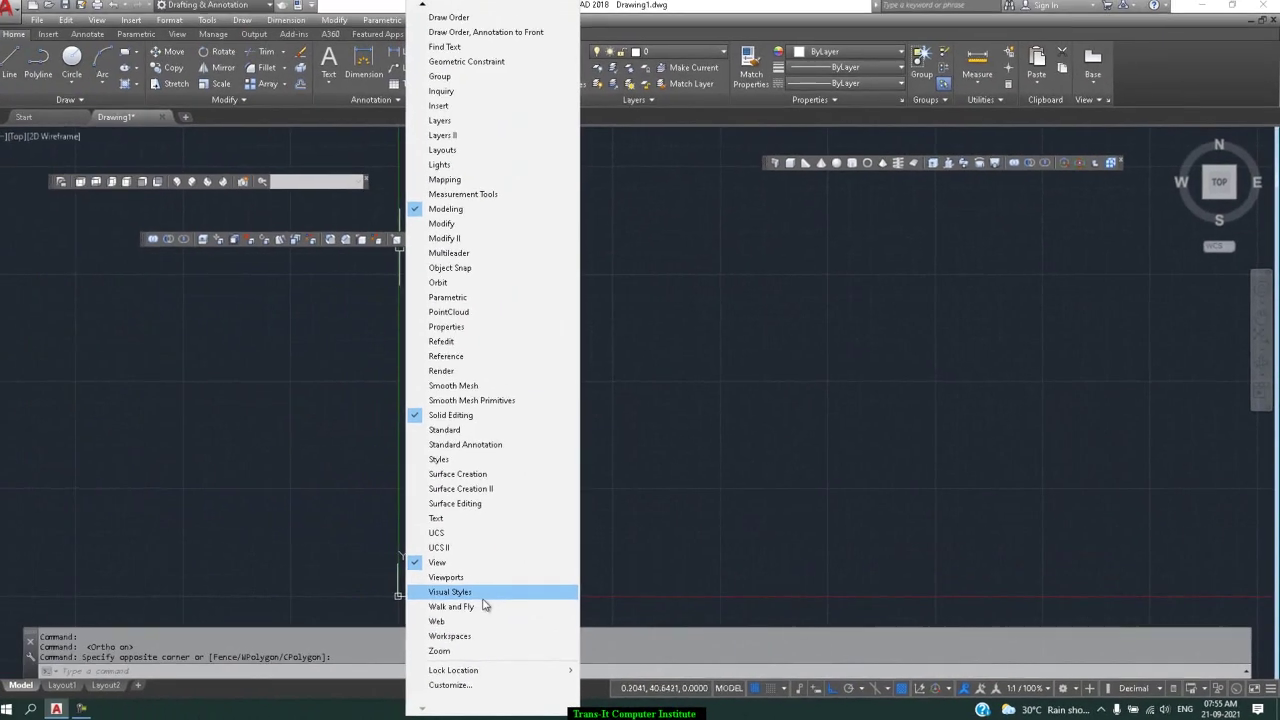
click(487, 598)
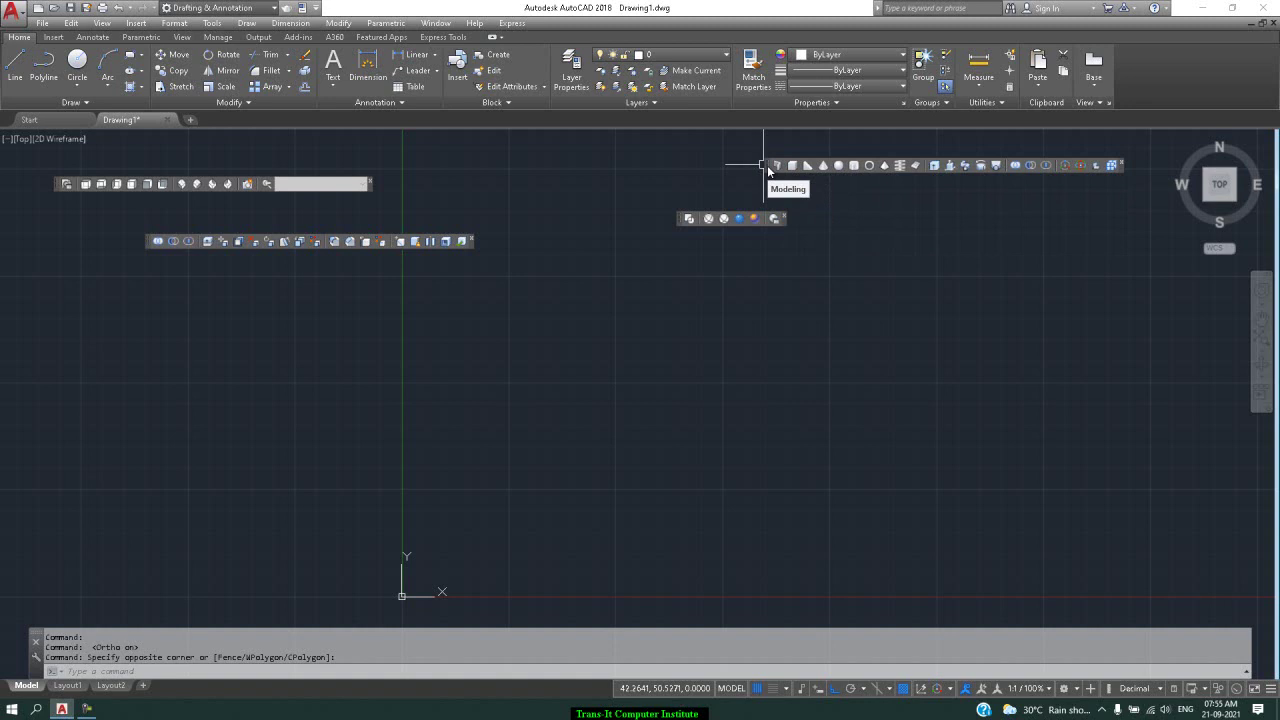
- Switch to SW Isometric view in Realistic visual style with the grid off
click(182, 185)
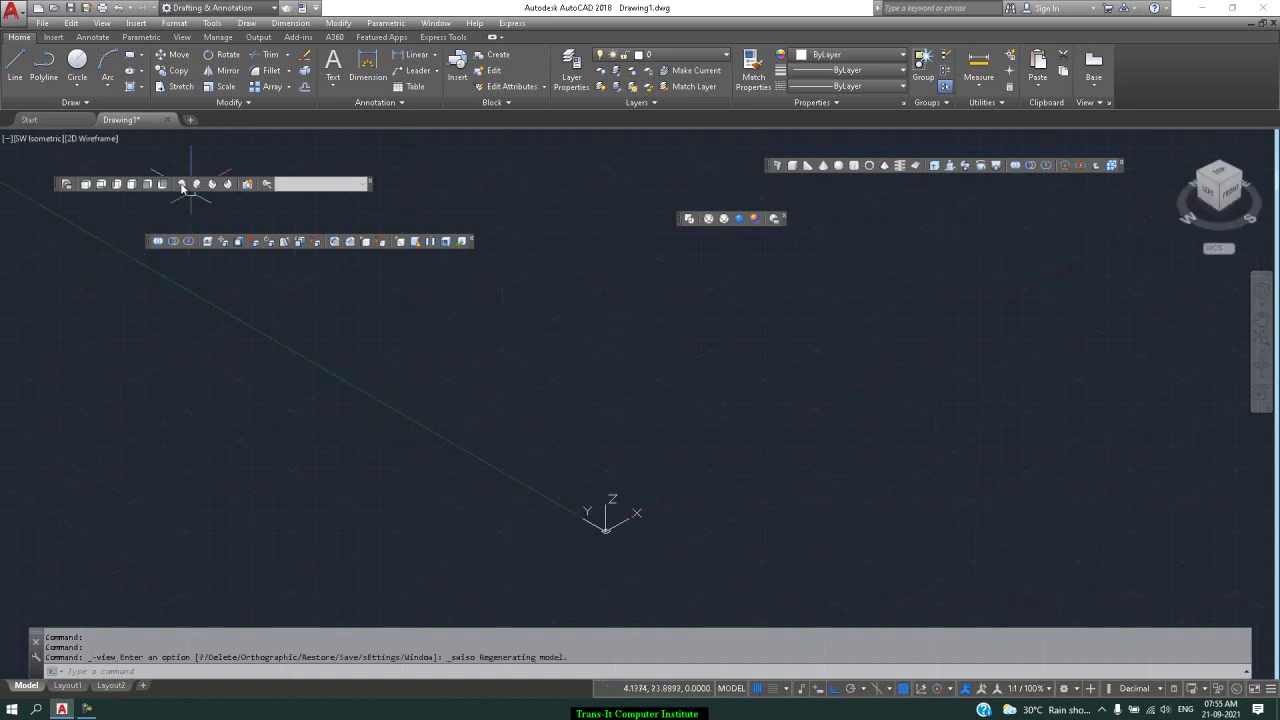
click(740, 222)
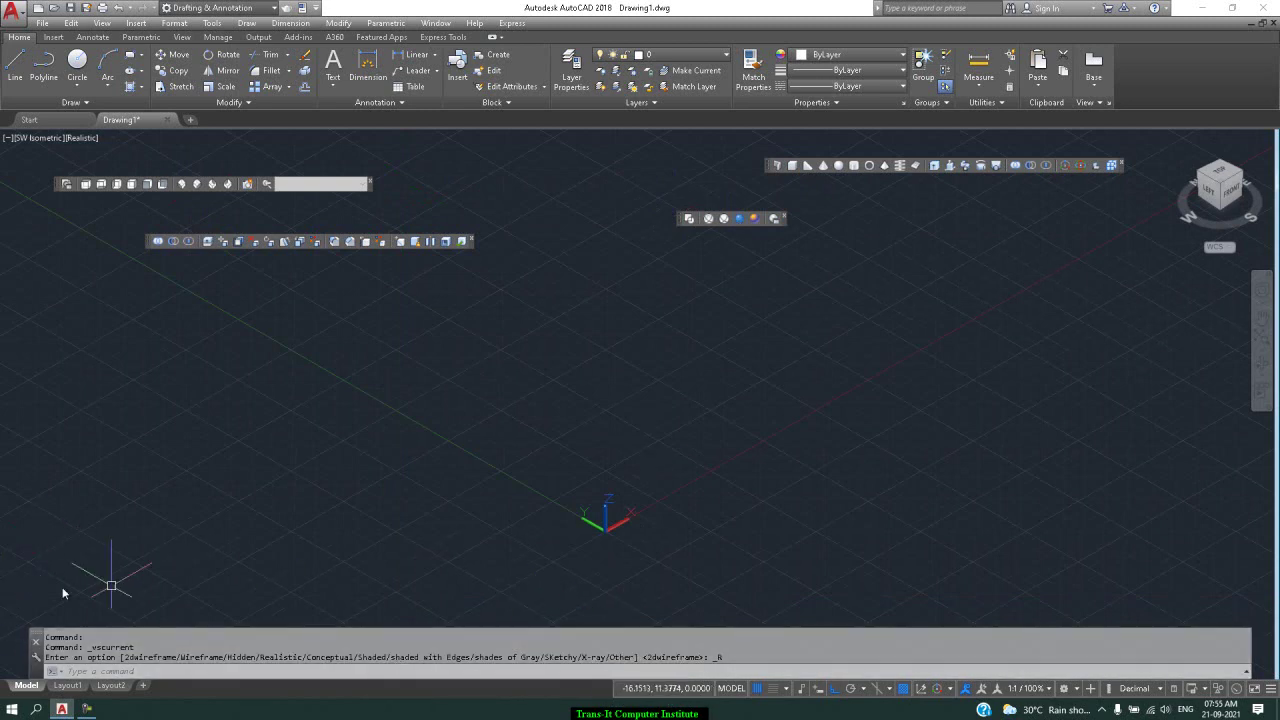
click(758, 689)
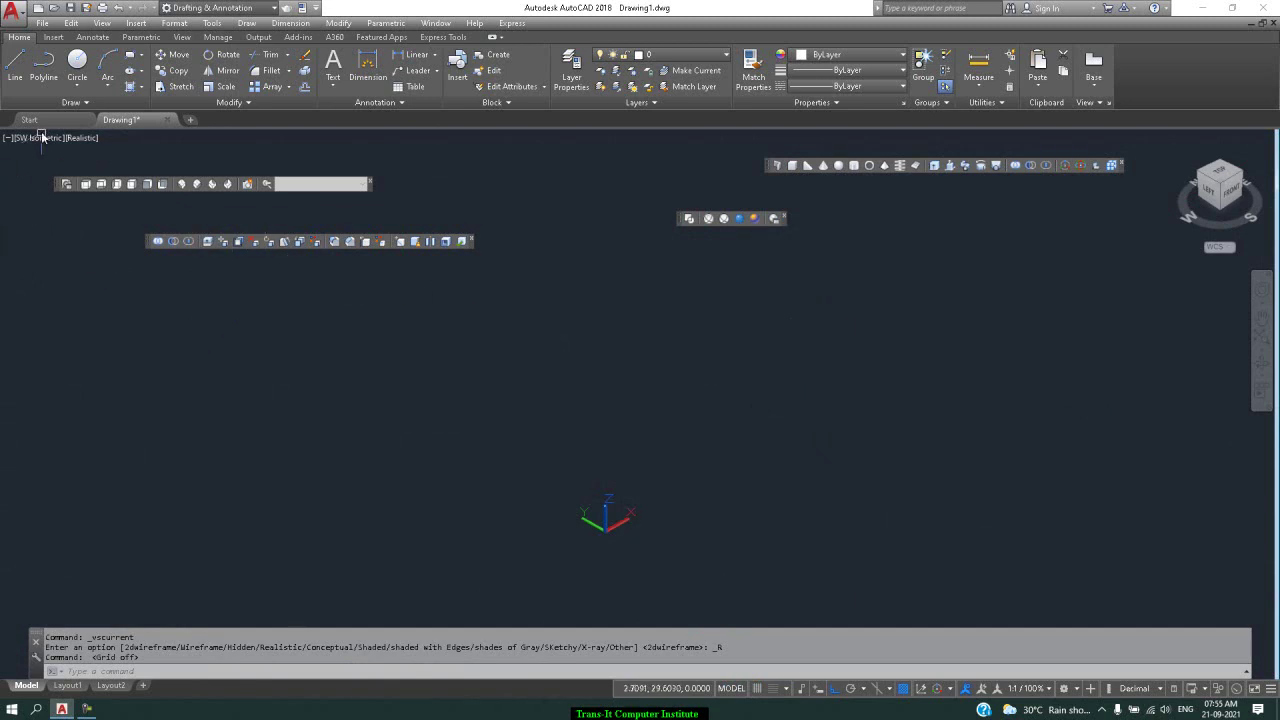
click(129, 55)
- Draw a rectangle on the ground plane and regenerate the display
click(606, 497)
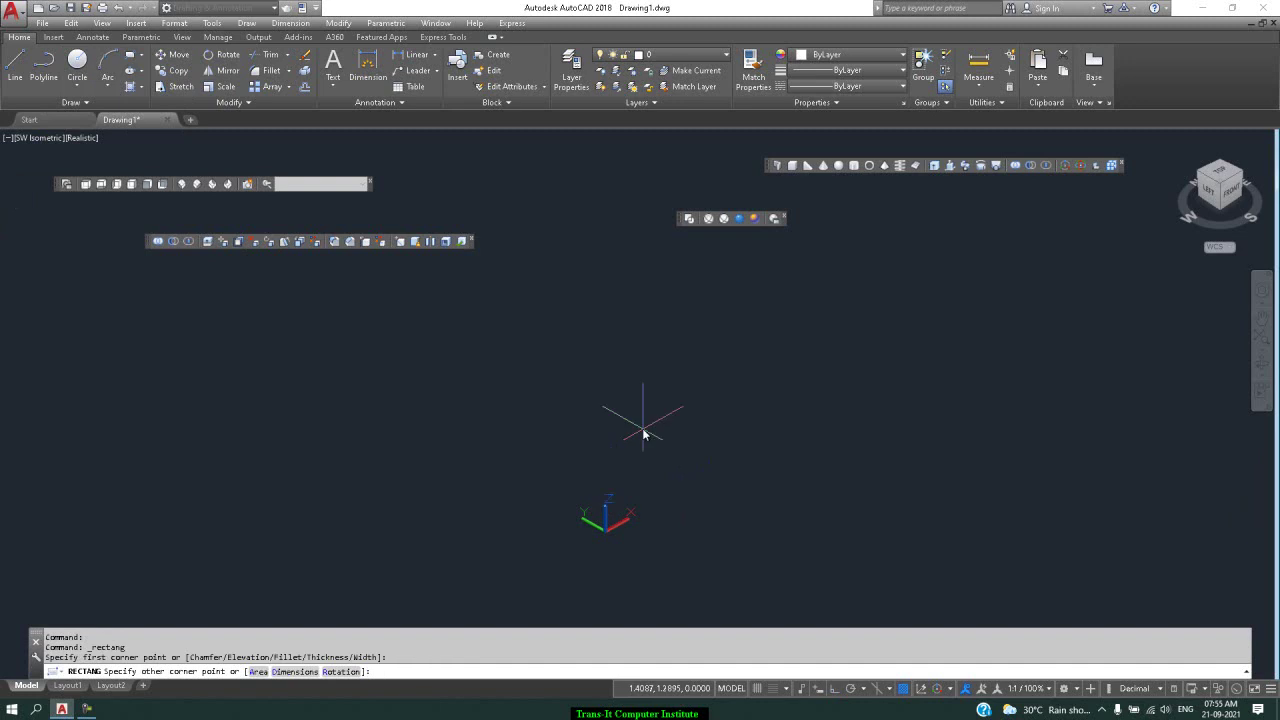
click(650, 411)
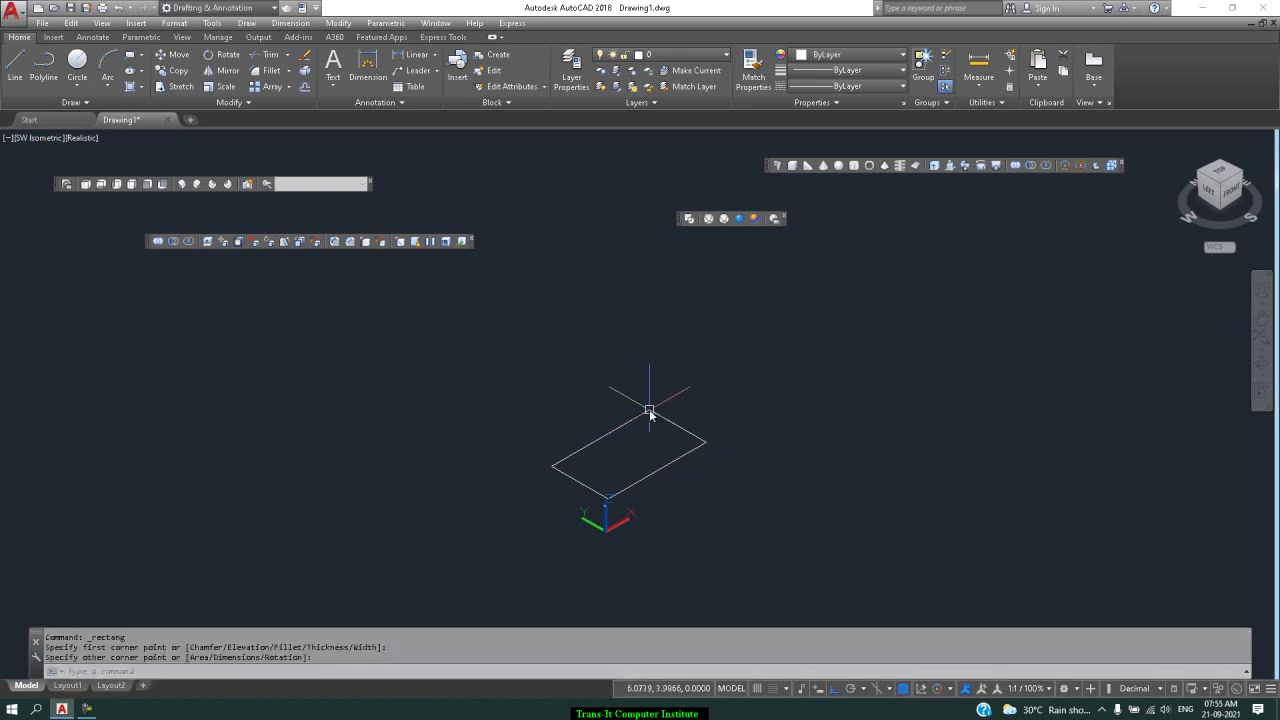
text(re)
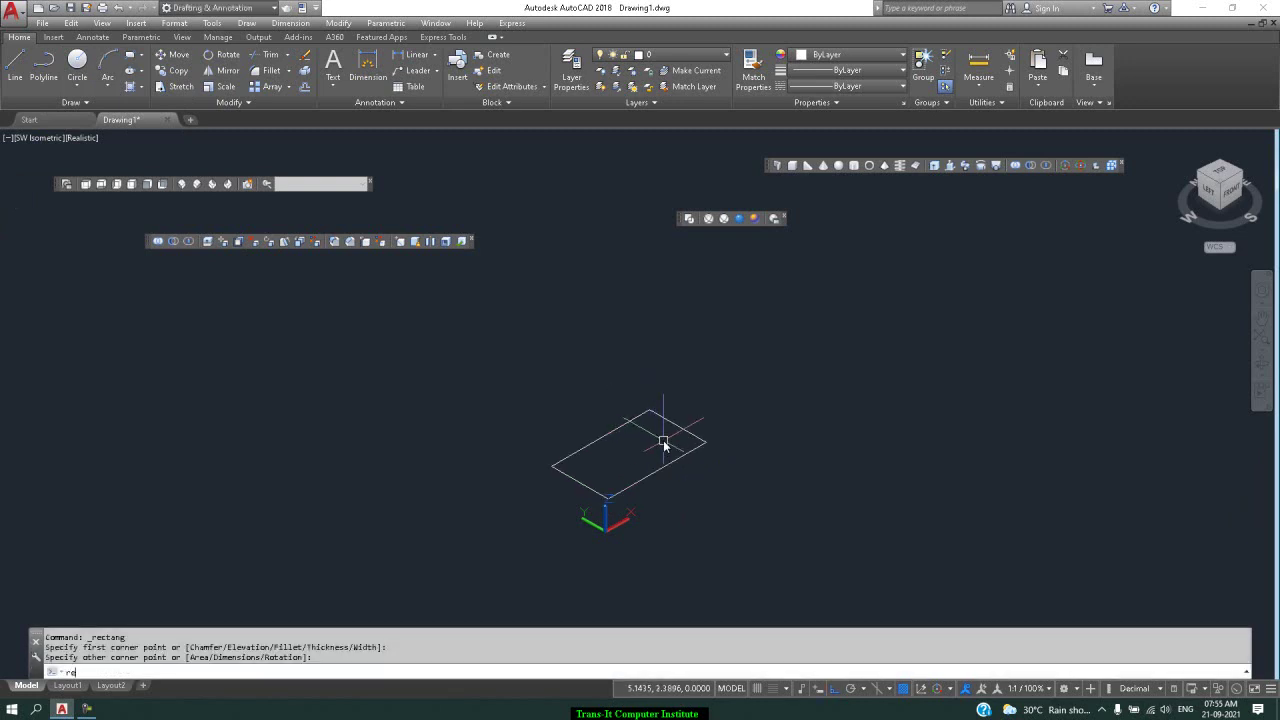
key(Return)
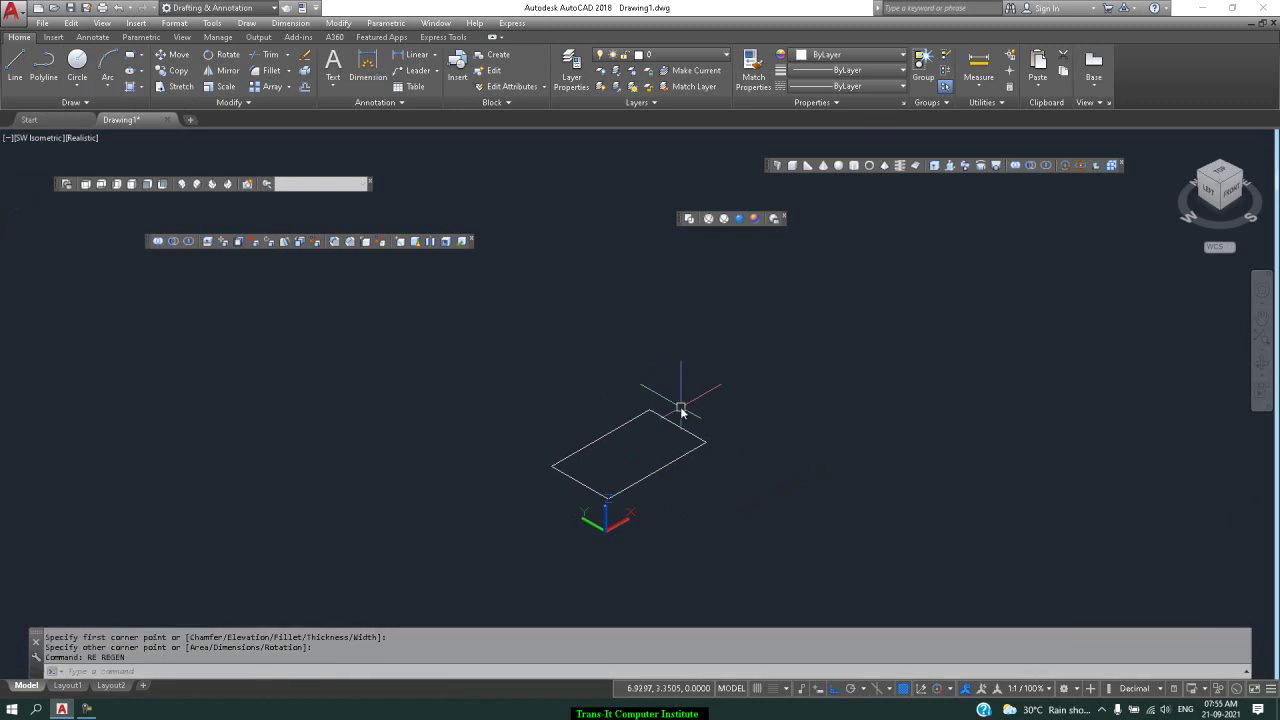
- Convert the rectangle into a region with REGION
text(r)
text(g)
key(Return)
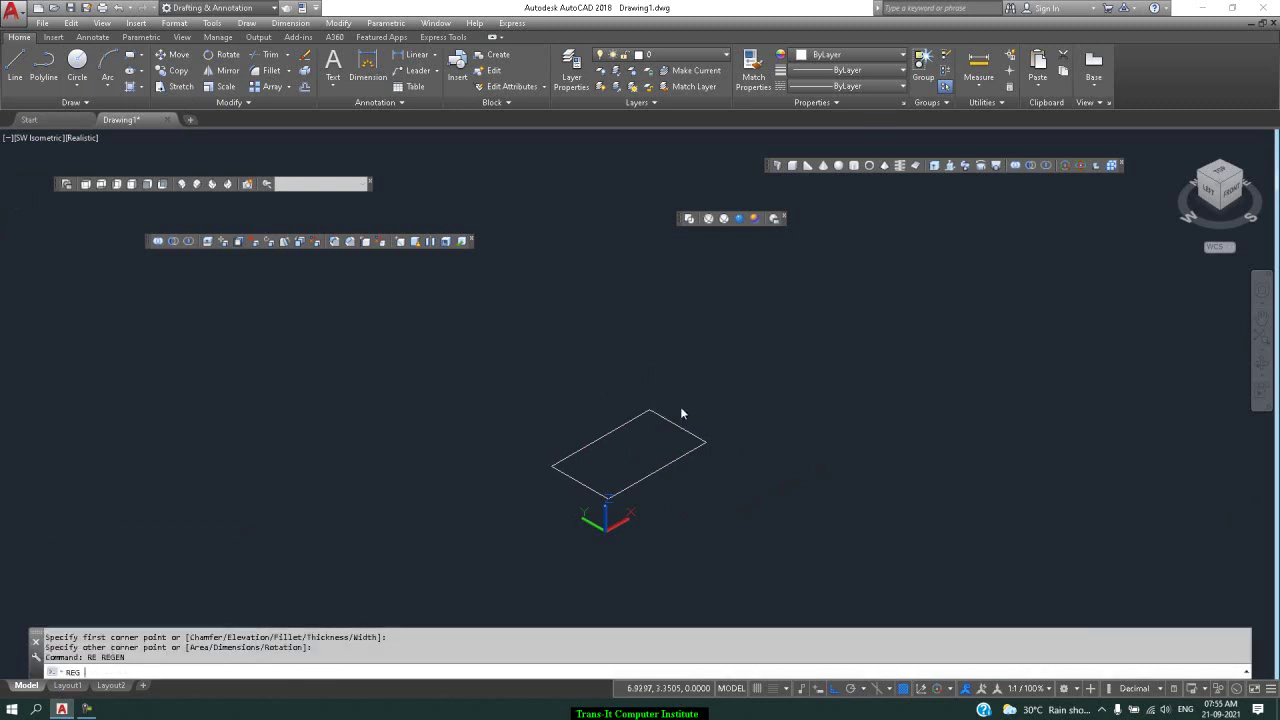
click(690, 408)
click(700, 382)
click(679, 421)
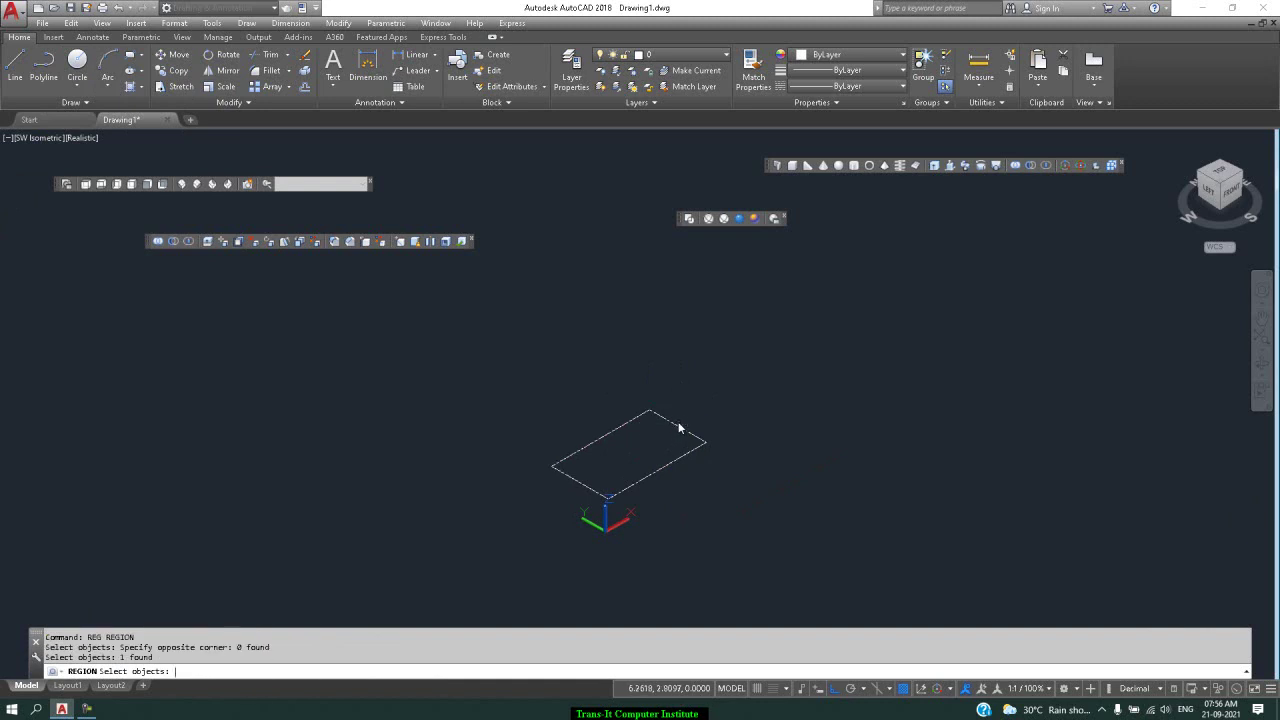
key(Return)
- Extrude the region into a solid box, picking the height on screen
text(t)
key(Return)
click(677, 427)
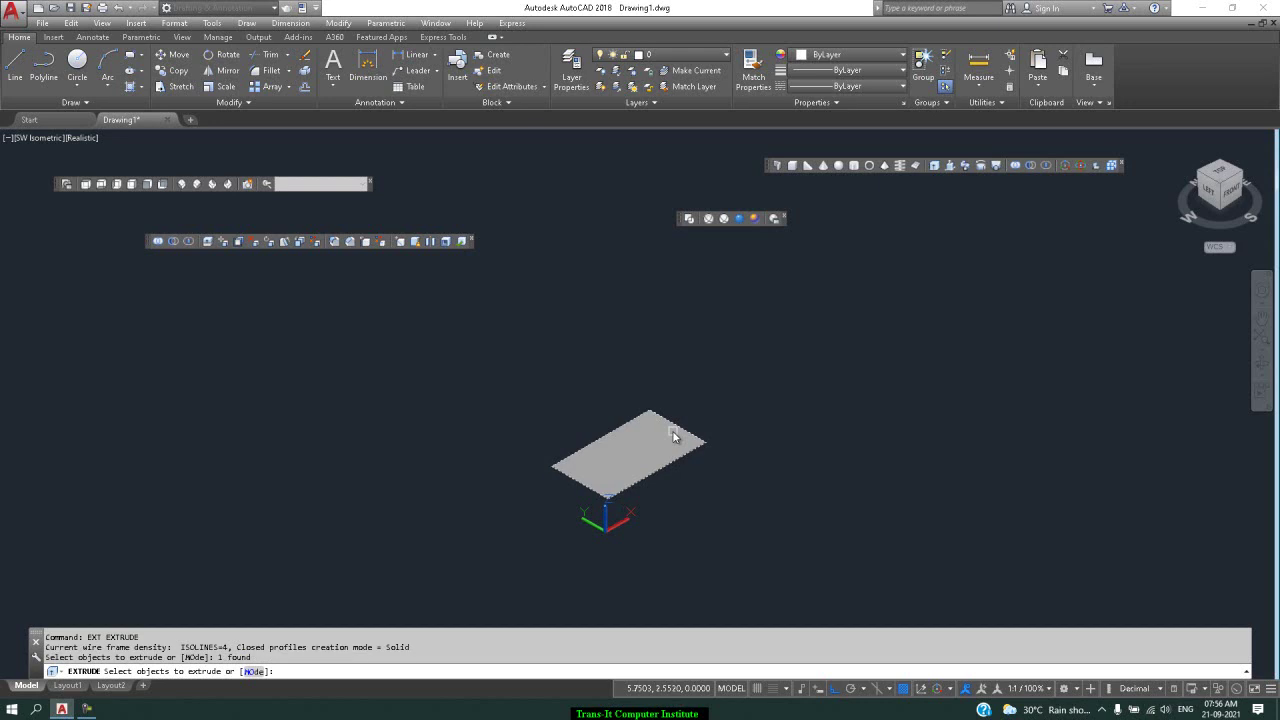
key(Return)
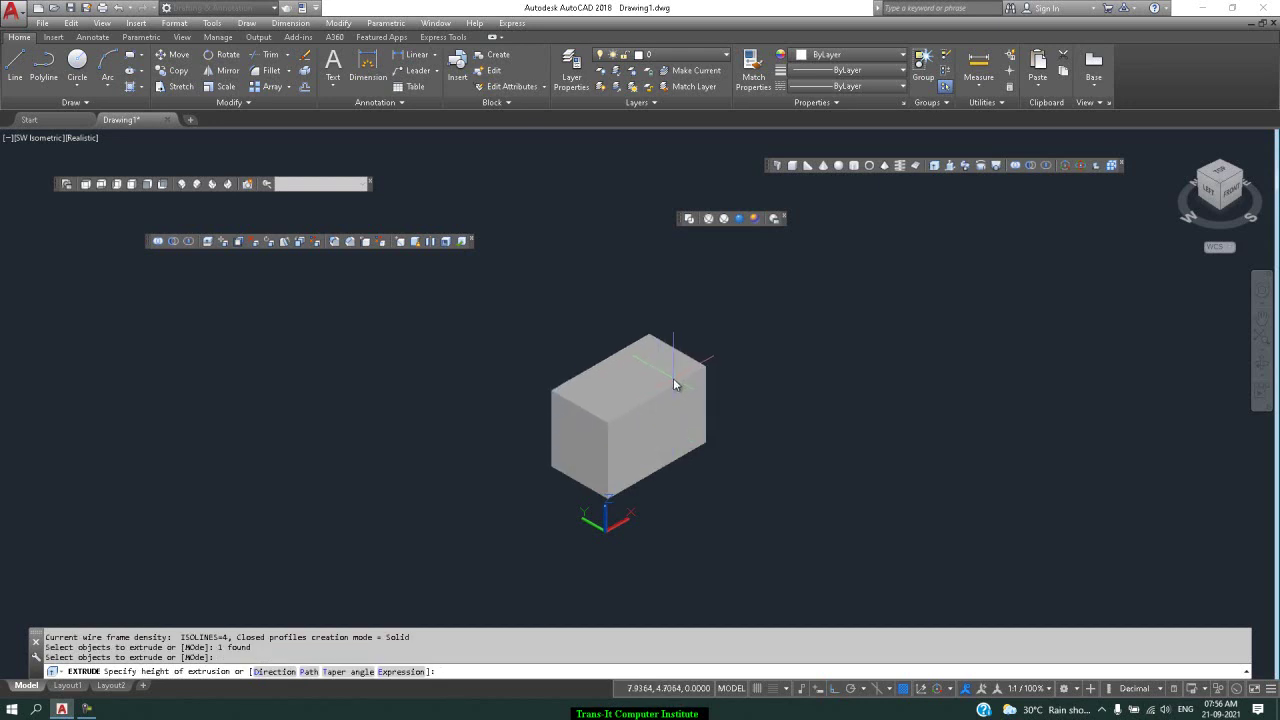
click(674, 381)
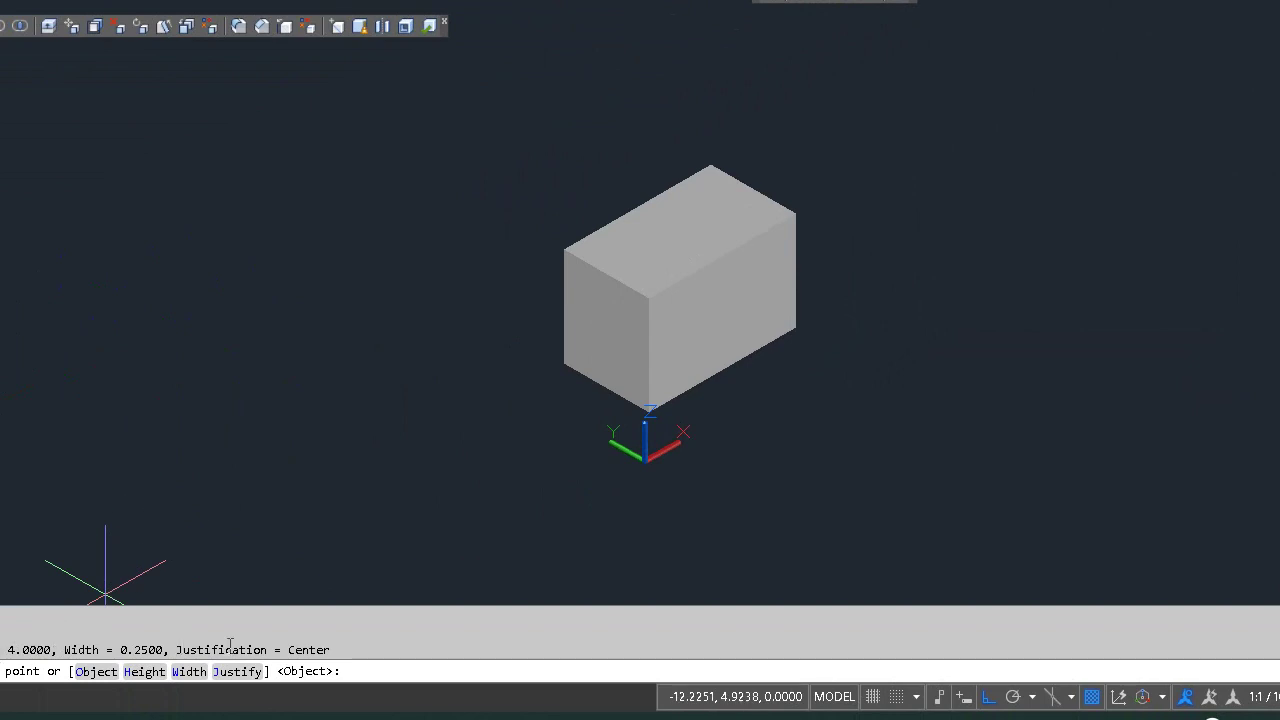
- Start a polysolid wall beside the box with two picked legs and a 10-unit leg
click(796, 454)
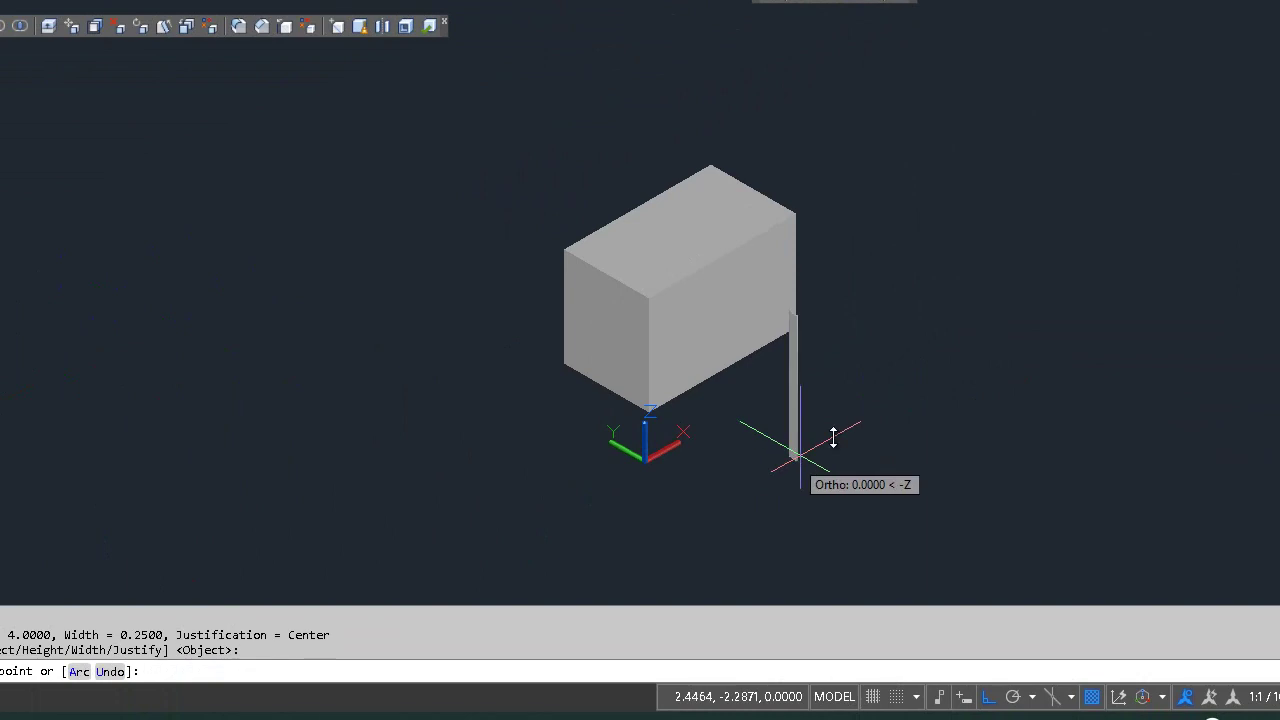
click(988, 351)
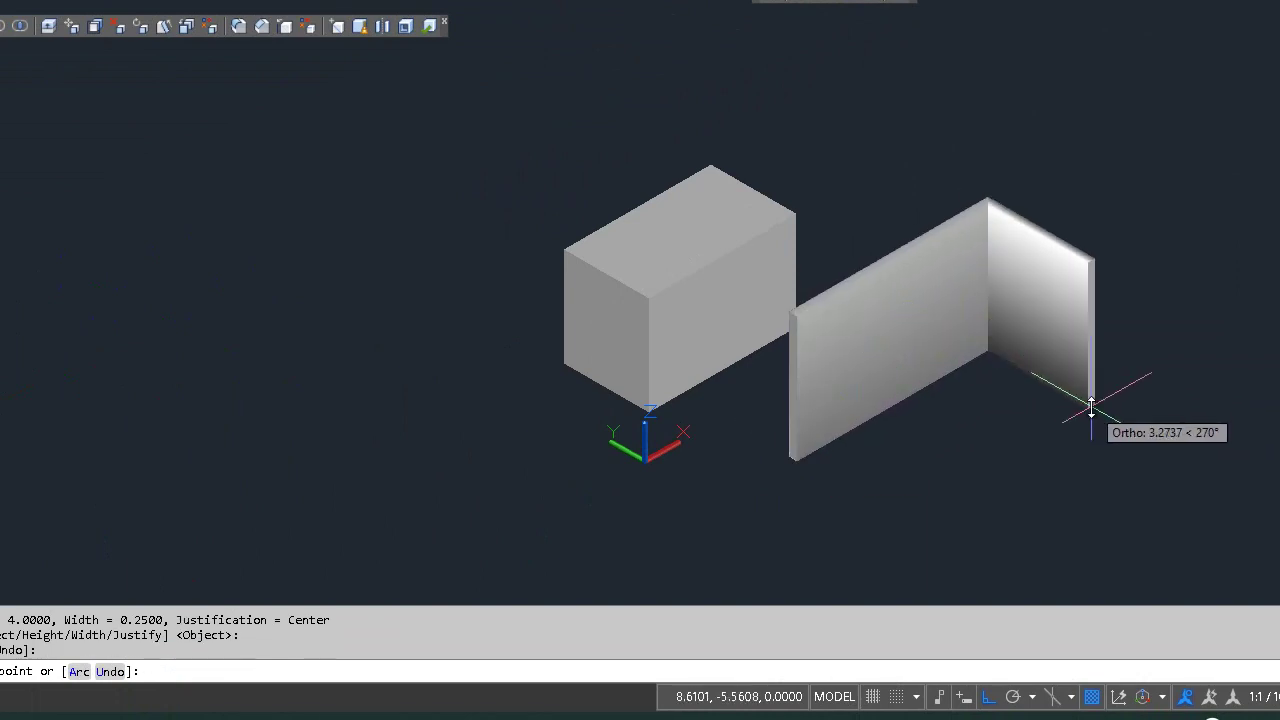
click(1091, 405)
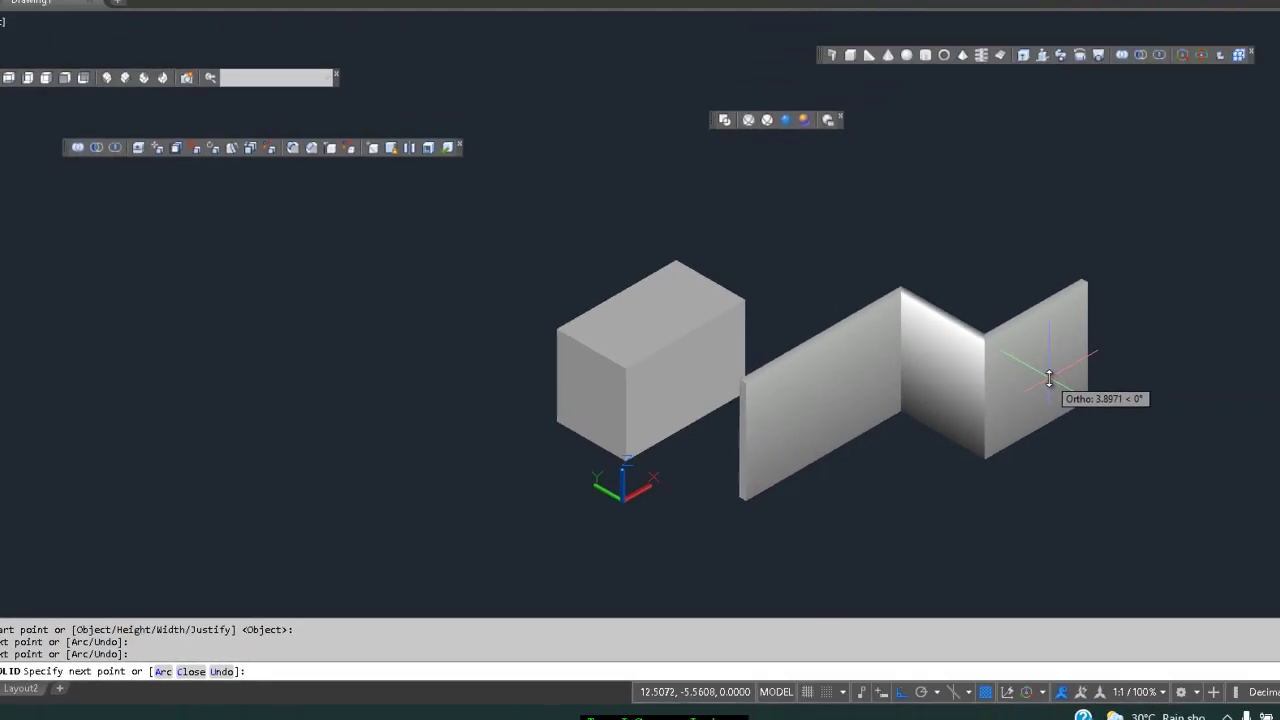
text(10)
key(Return)
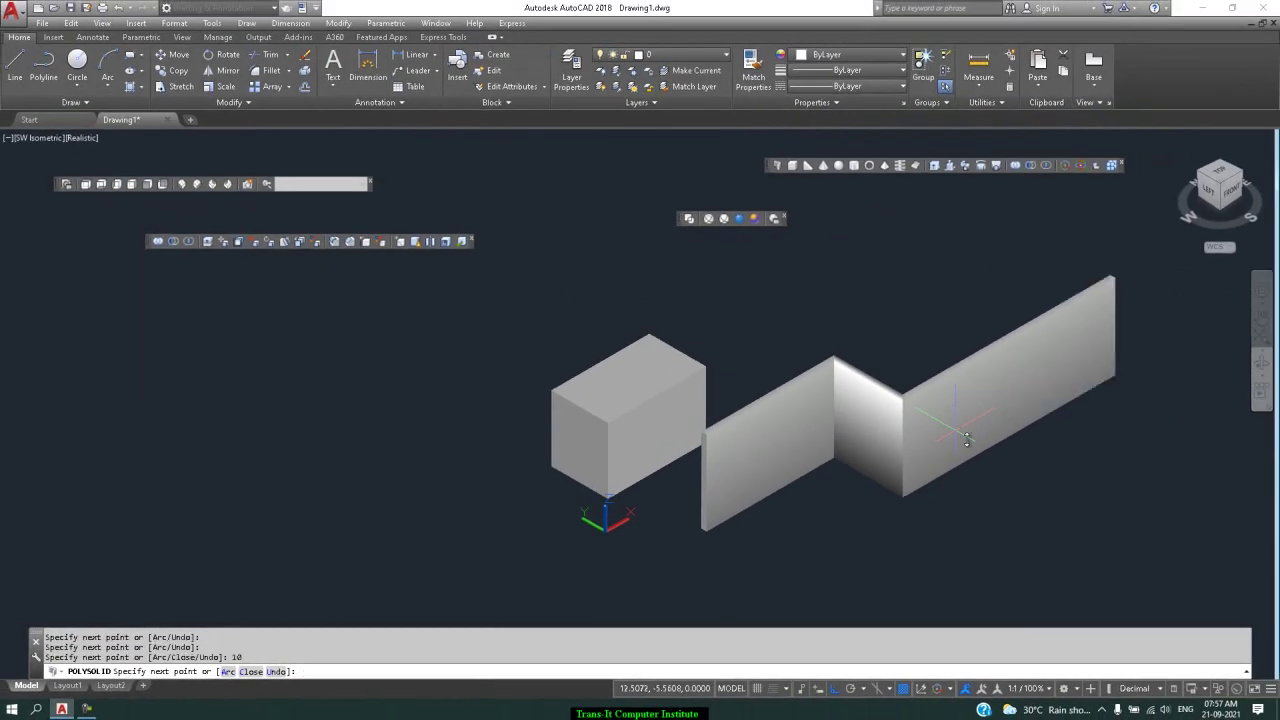
- Add wall legs of 6 and 15 units, then switch the polysolid to Arc mode
click(1222, 190)
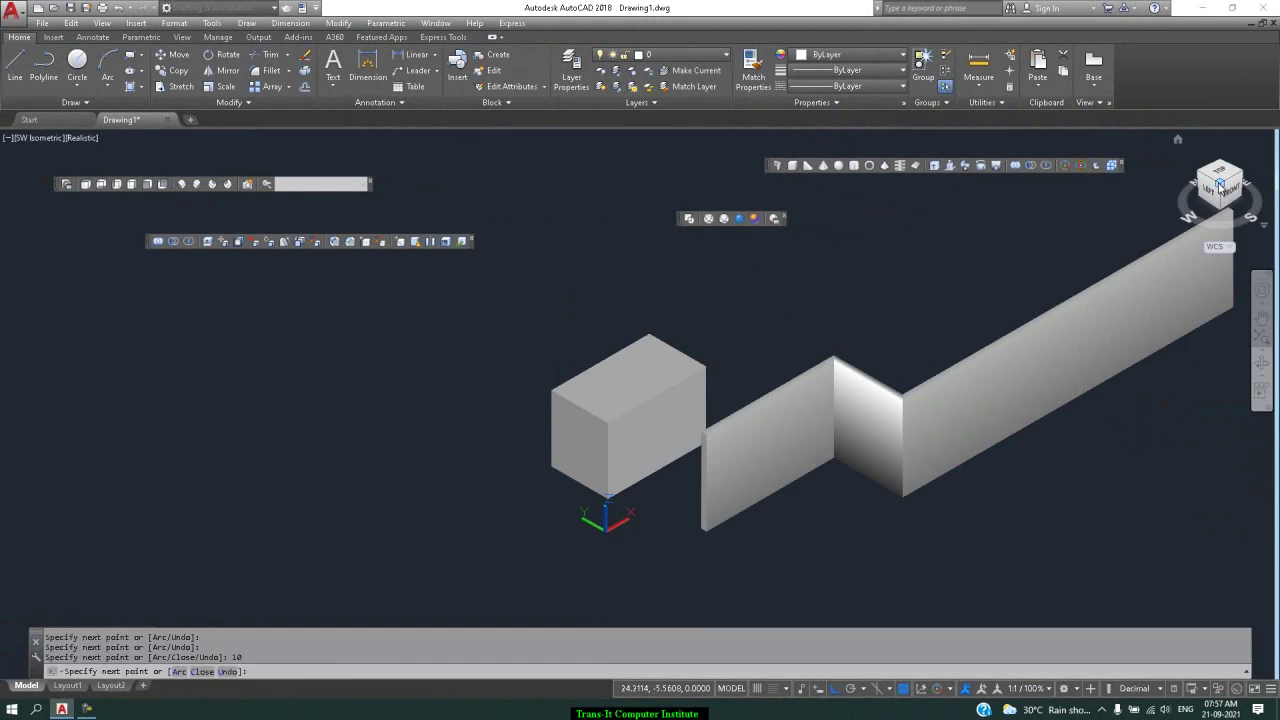
scroll(986, 277, down, 5)
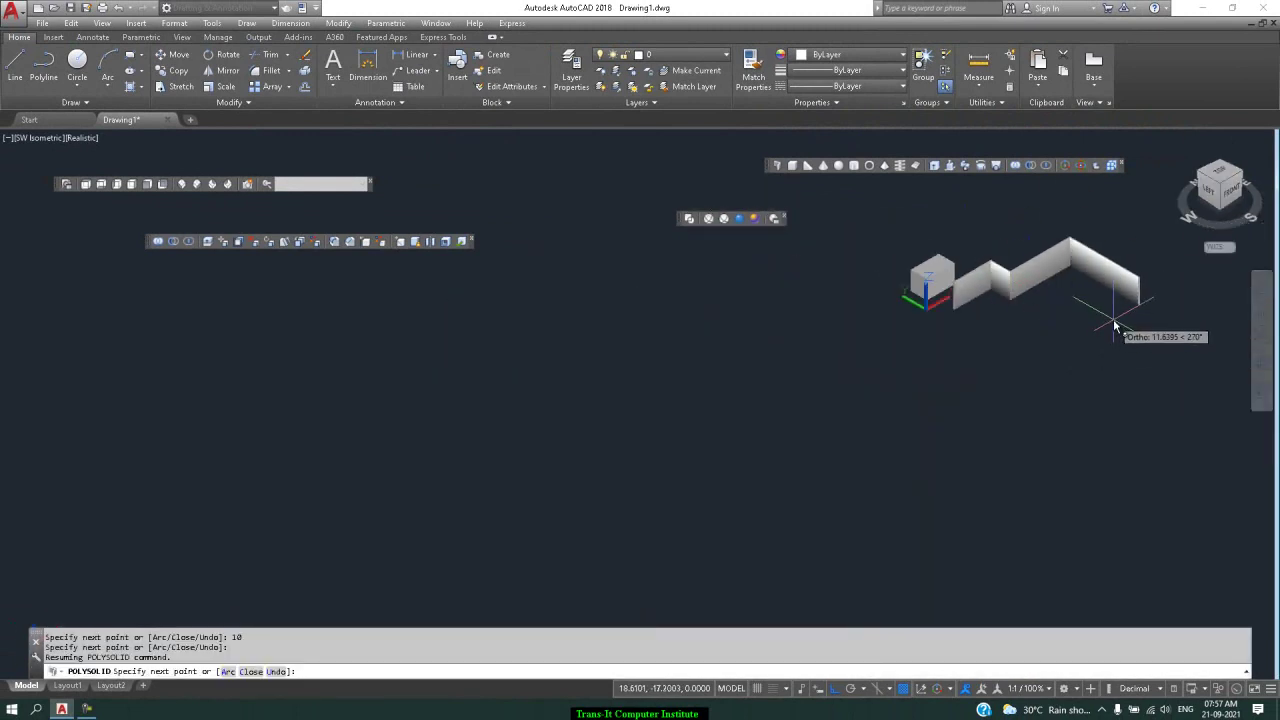
text(6)
key(Return)
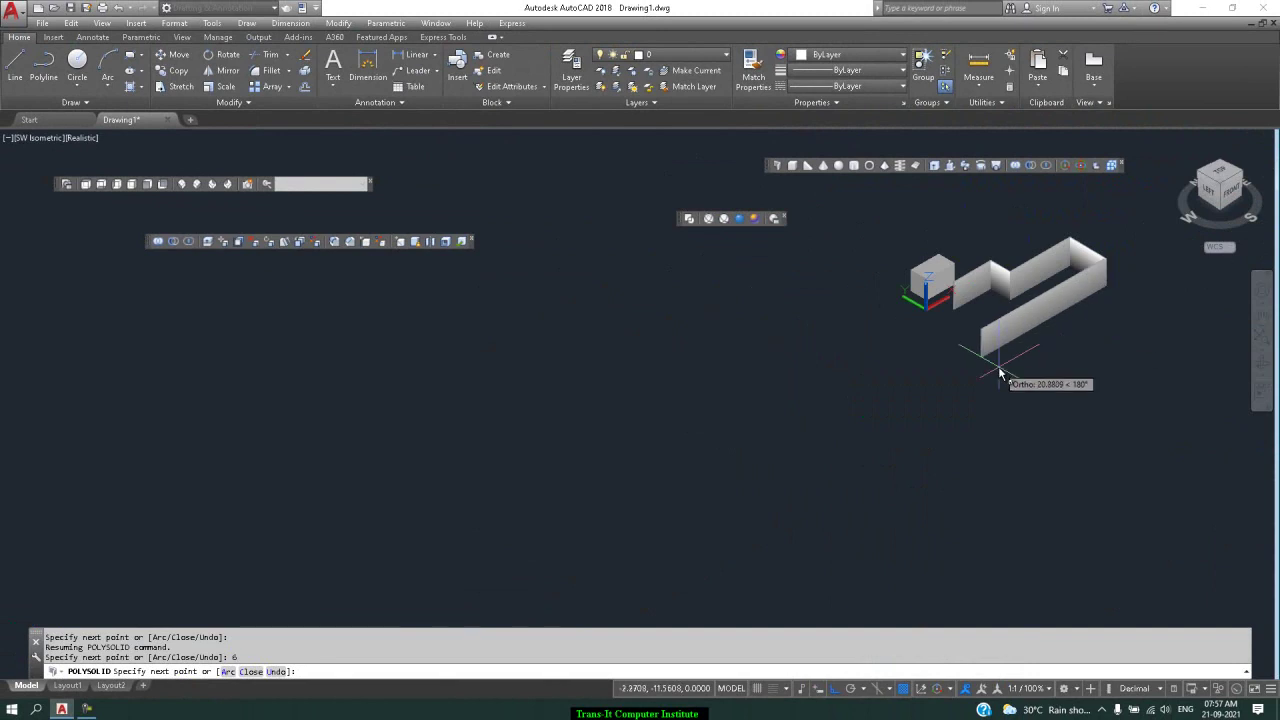
text(5)
key(Return)
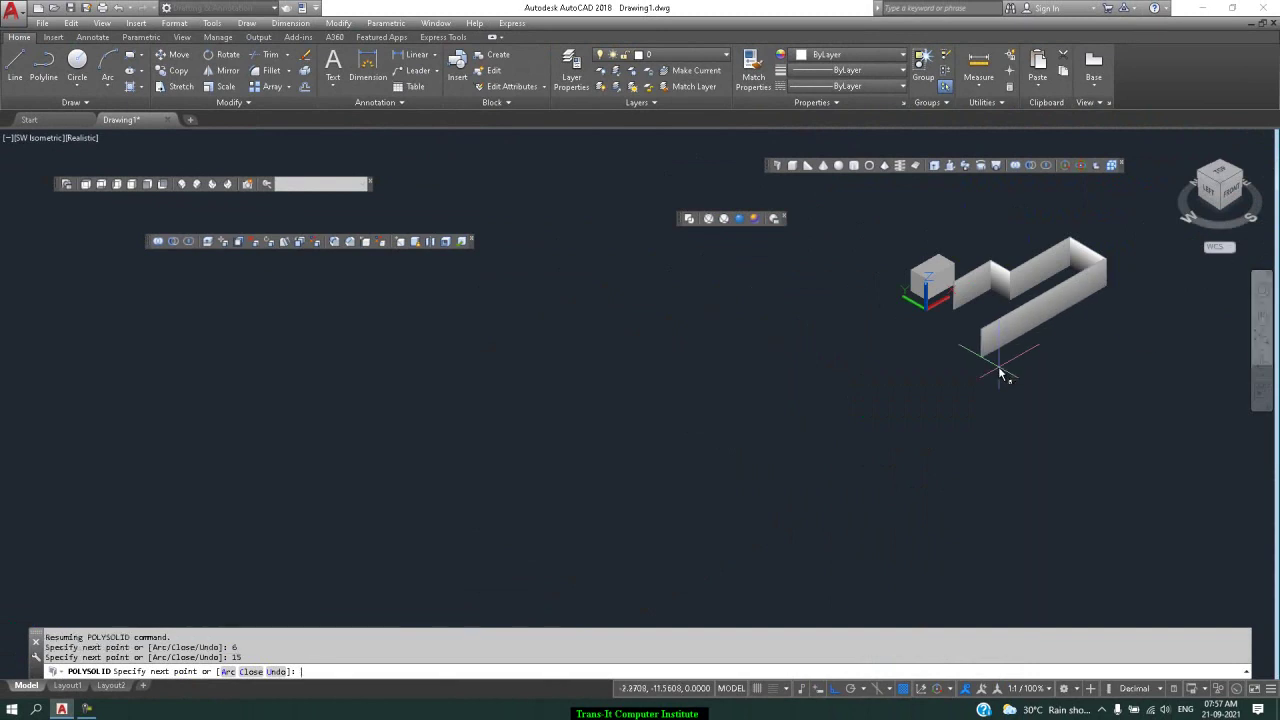
click(227, 672)
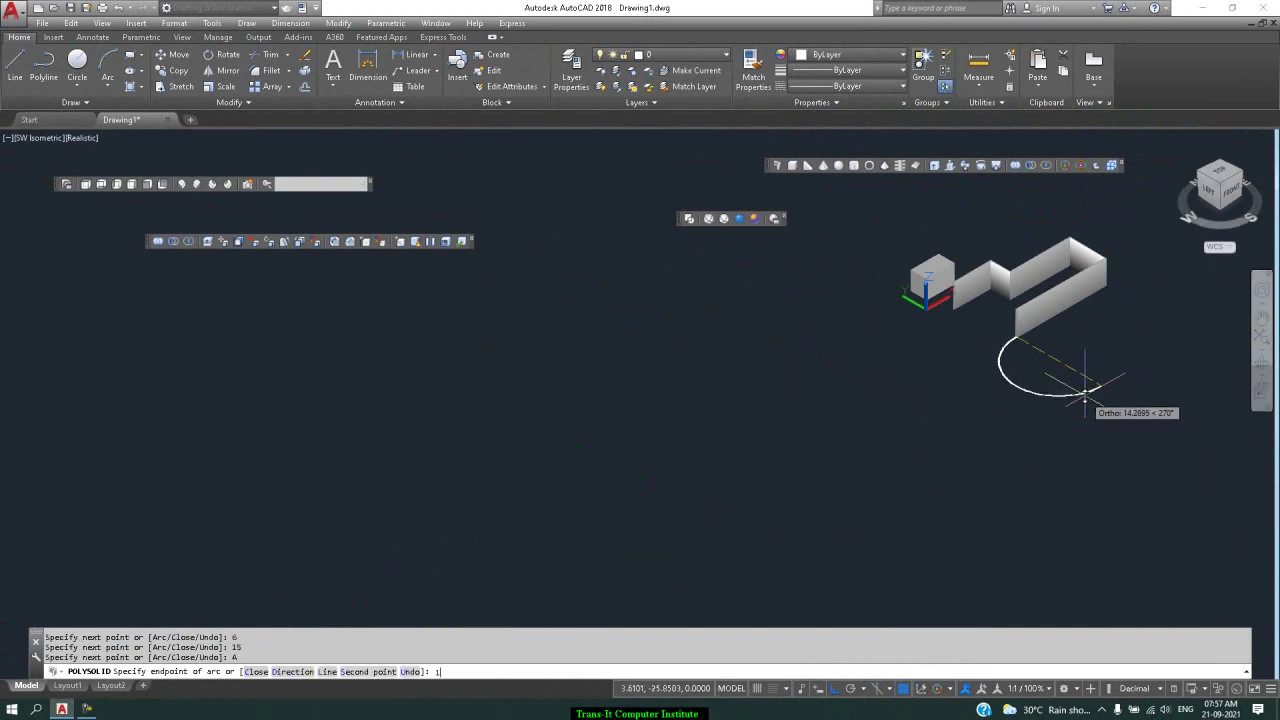
- Add two curved wall legs, the first 10 across, then straight legs of 5 and 4
text(0)
key(Return)
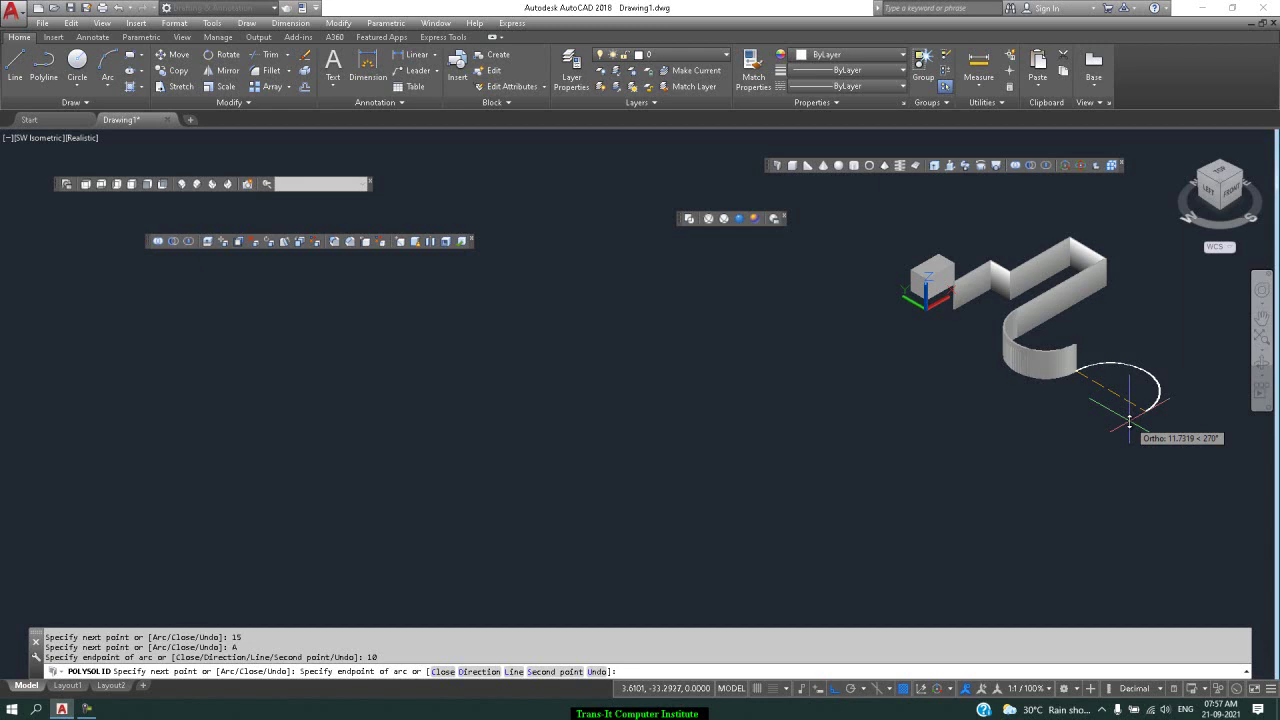
key(Return)
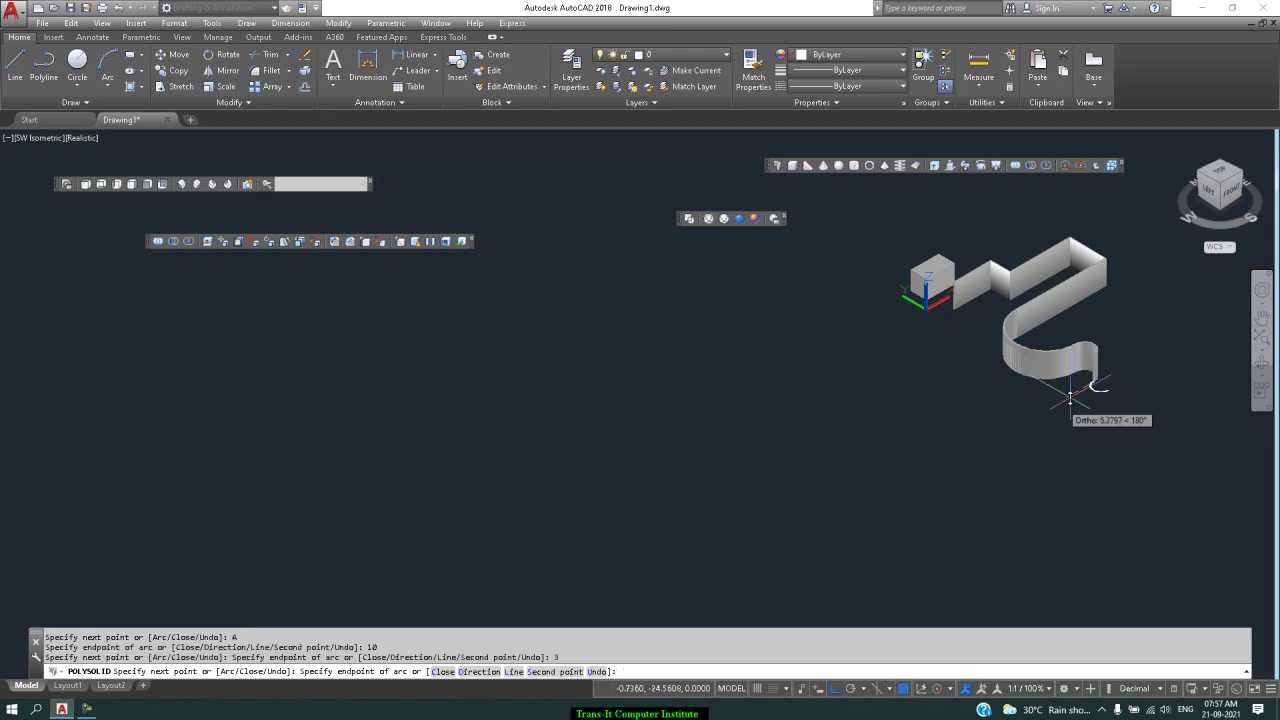
click(514, 671)
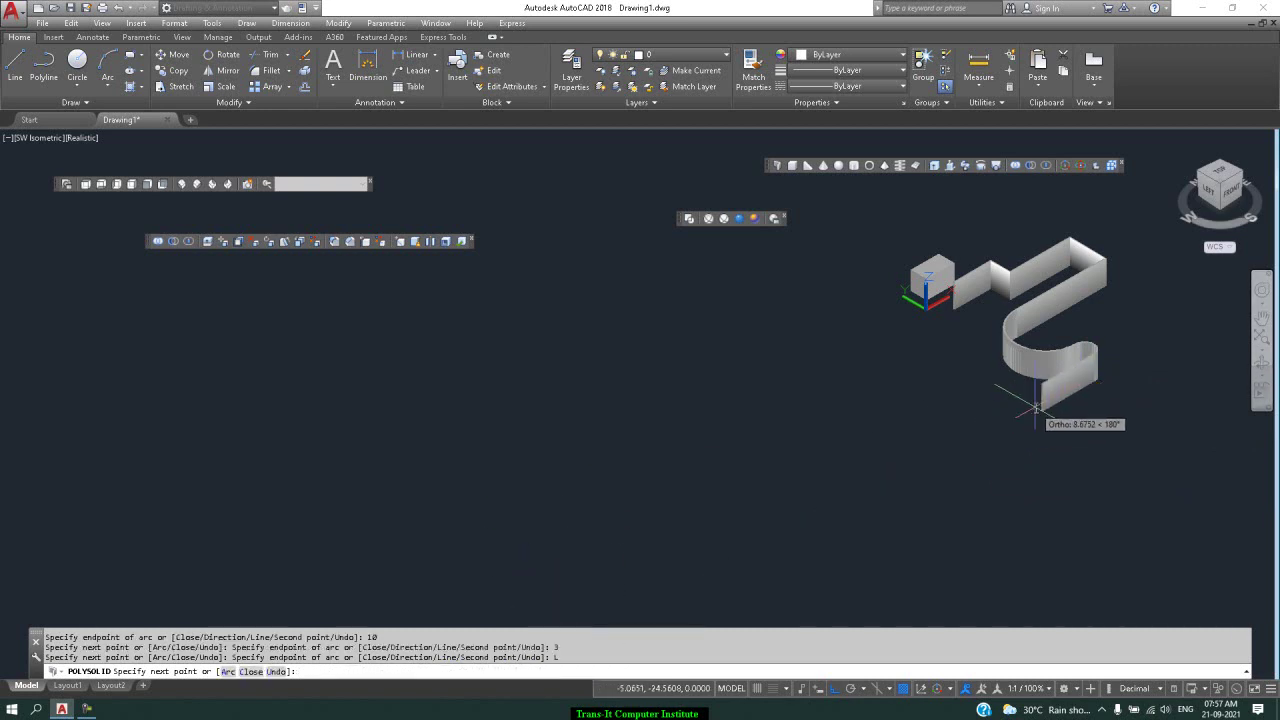
text(5)
key(Return)
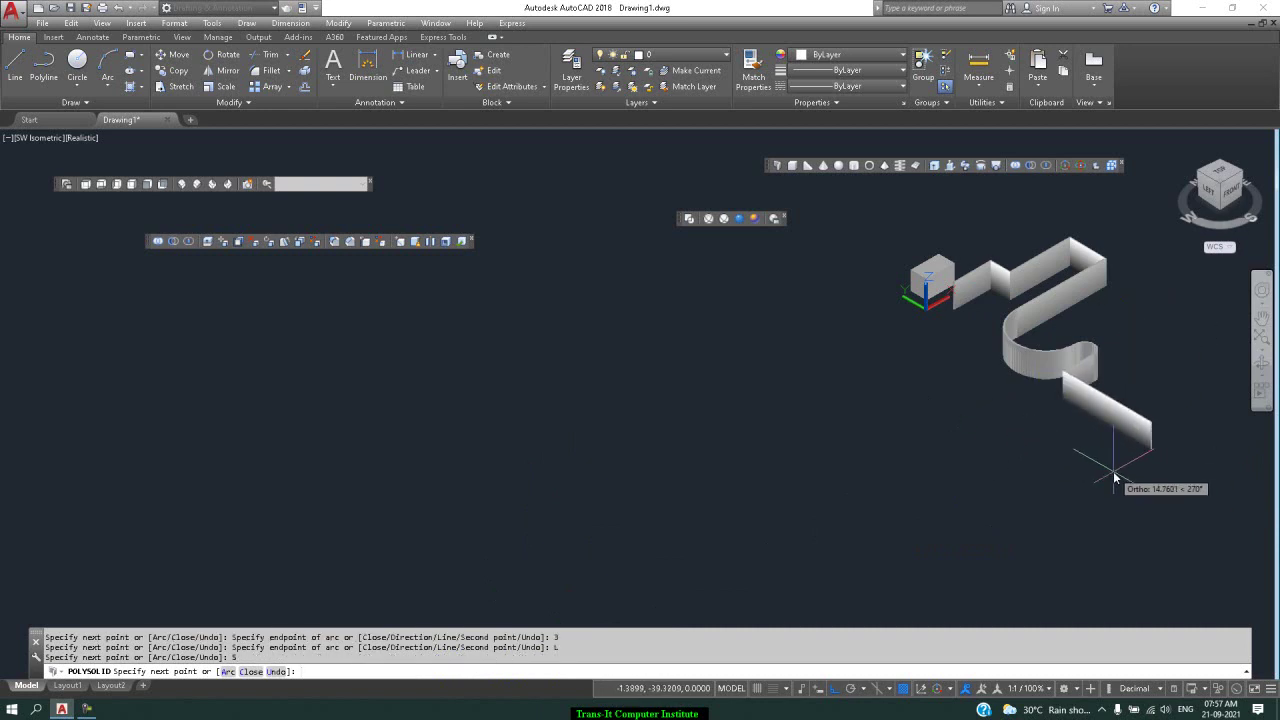
text(4)
key(Return)
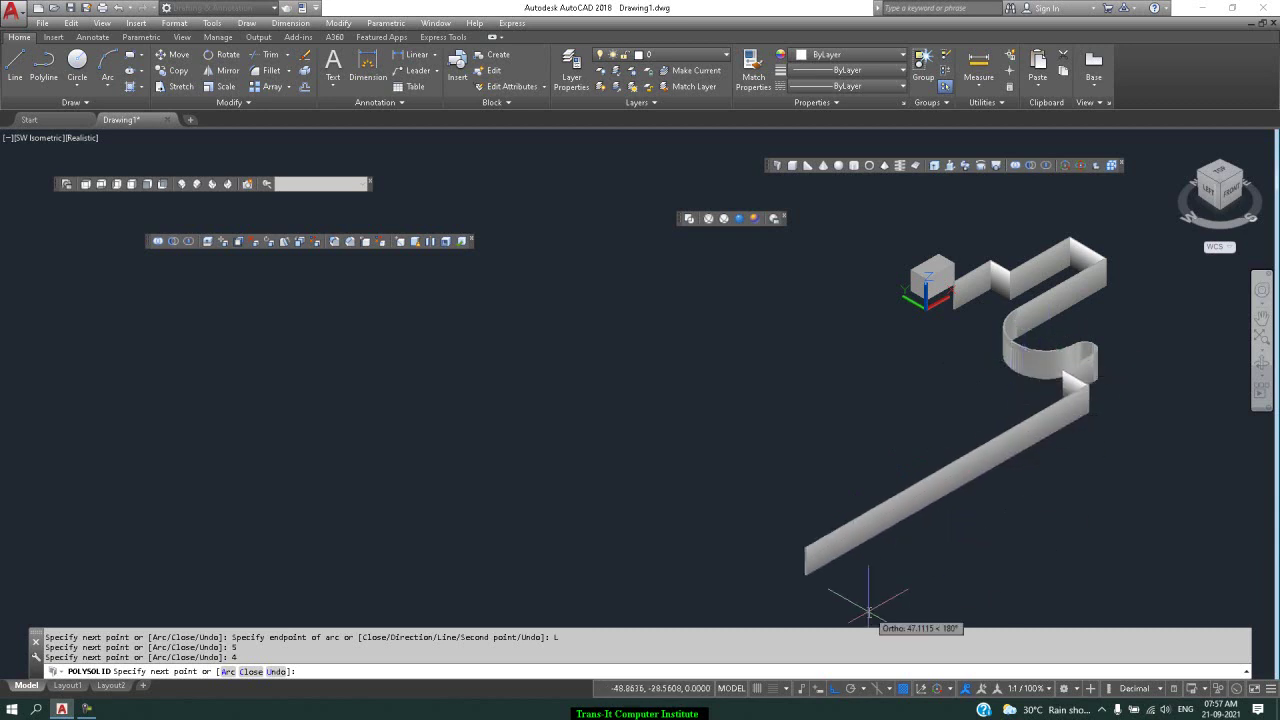
- Turn Ortho off, place the final angled wall segment at the bottom and finish the wall
click(834, 688)
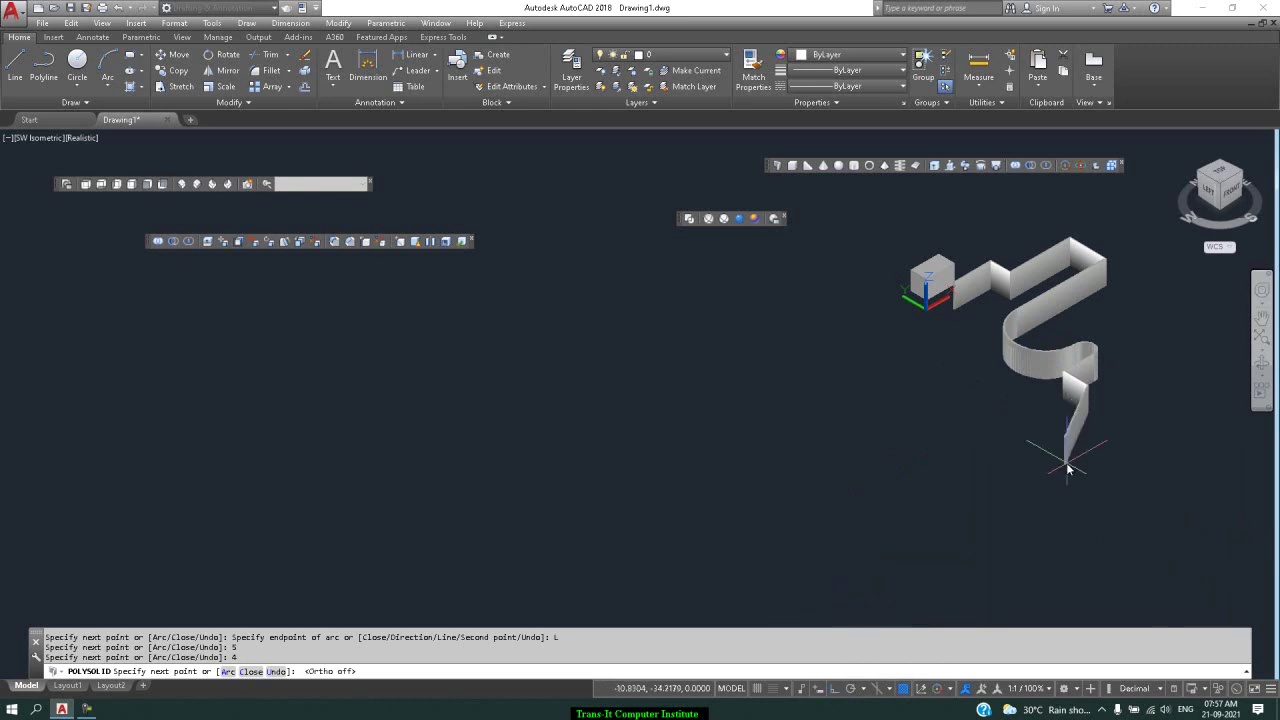
click(1036, 461)
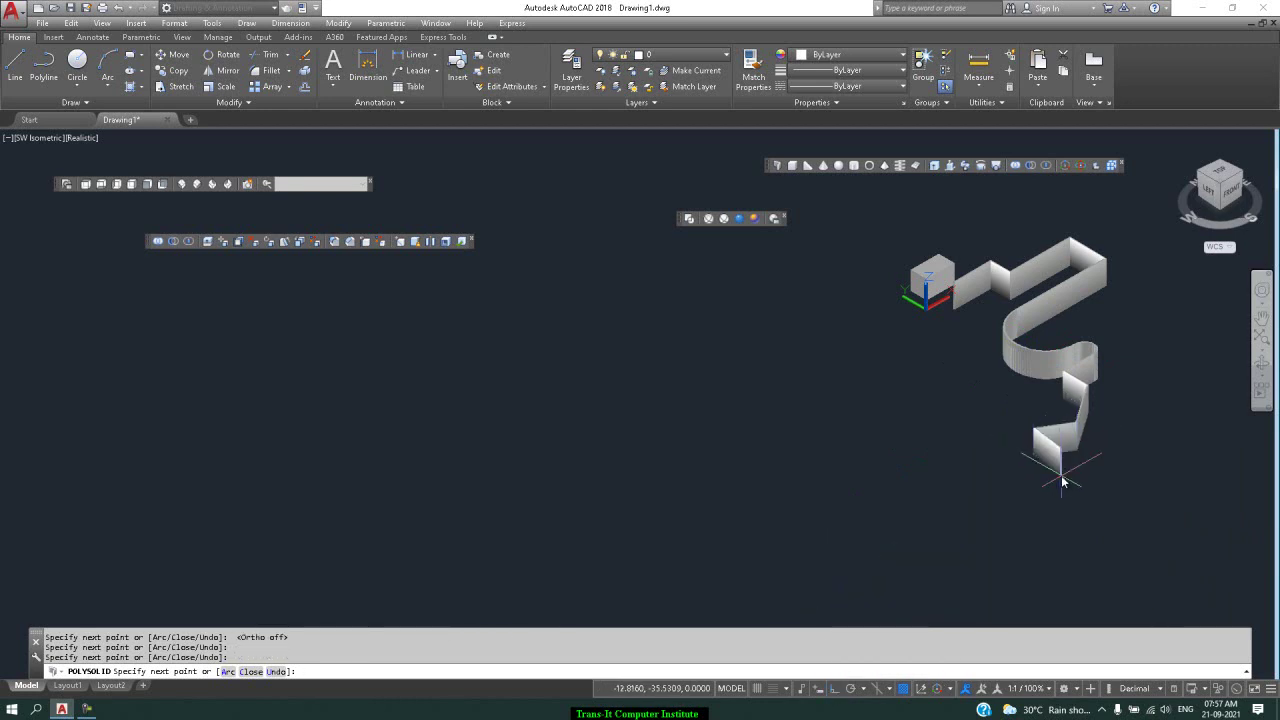
key(Return)
scroll(1062, 436, up, 3)
scroll(1062, 430, up, 2)
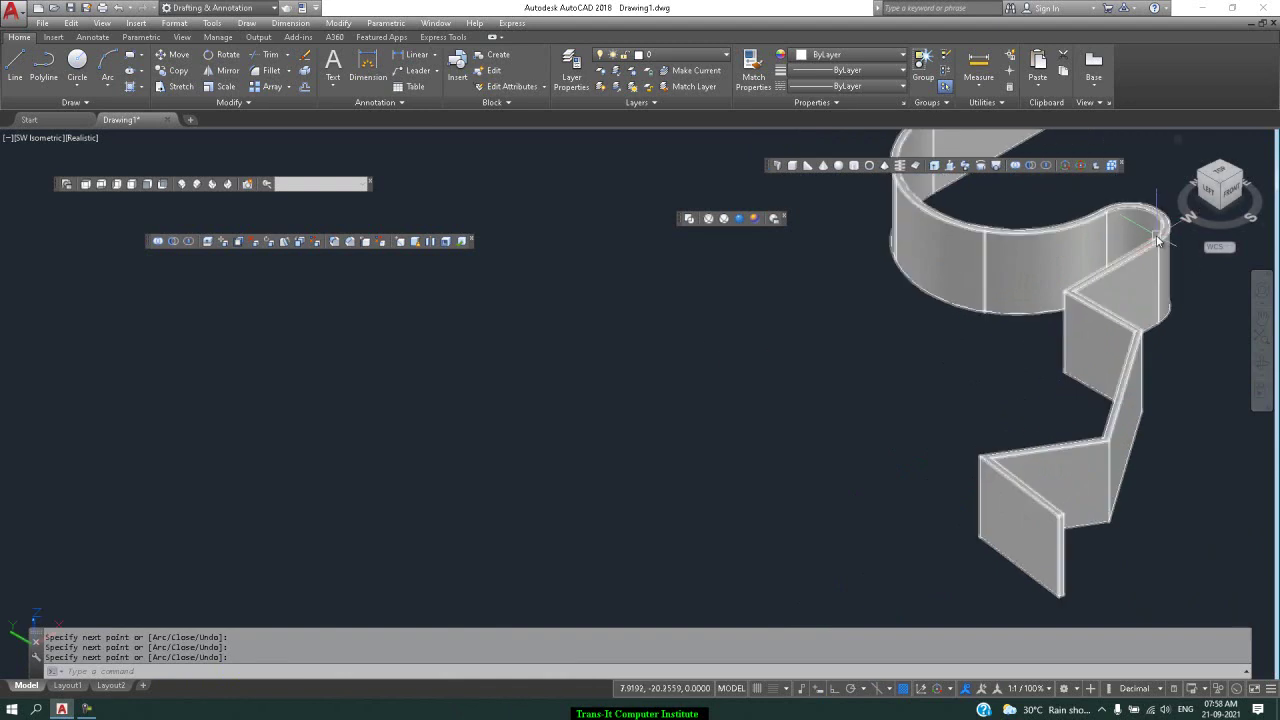
scroll(1155, 240, up, 2)
scroll(1147, 262, down, 2)
scroll(1147, 262, down, 2)
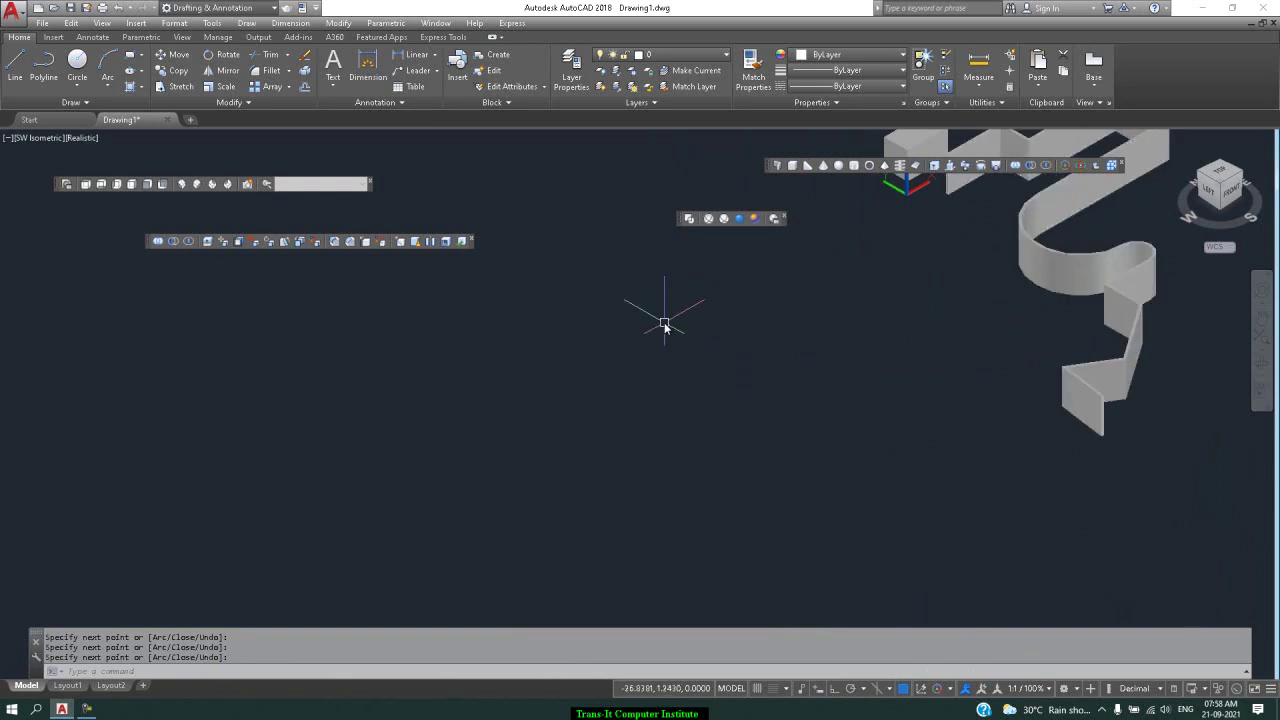
- Draw a stepped five-segment polyline on the left of the drawing
key(Return)
text(POLYSOLID)
key(Return)
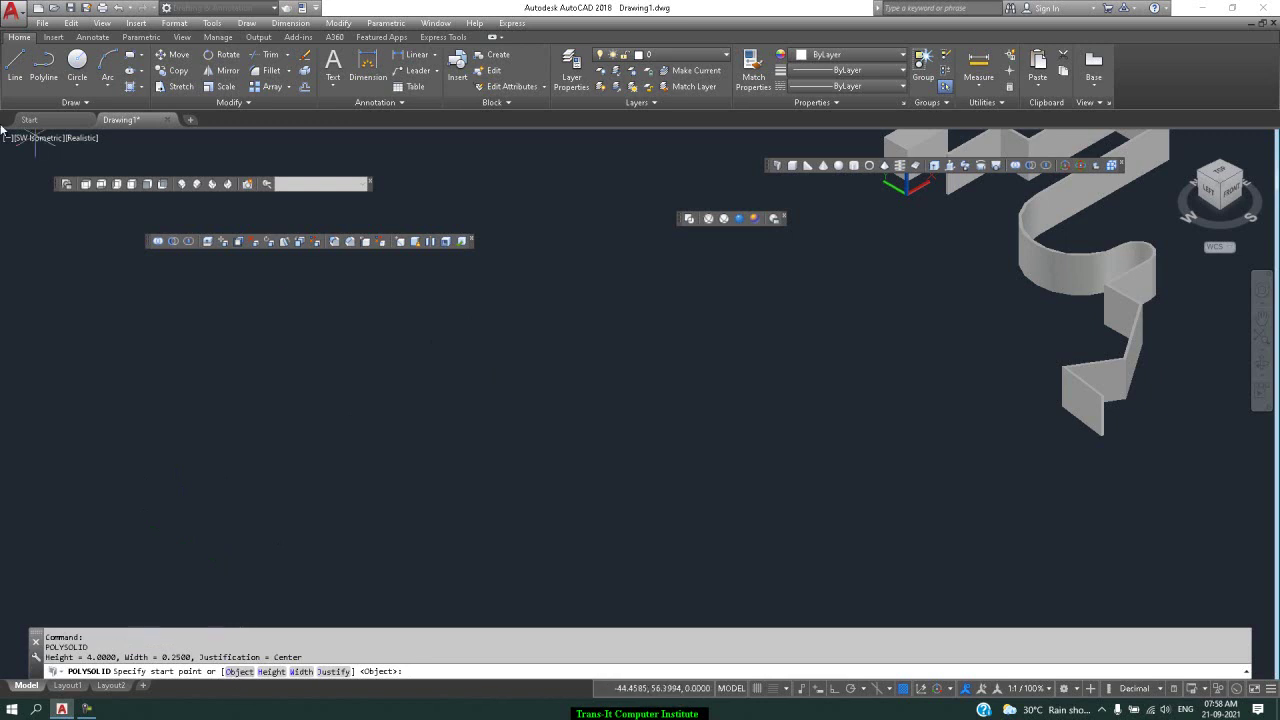
click(43, 68)
click(184, 299)
click(256, 299)
click(257, 341)
click(378, 341)
click(379, 377)
click(450, 377)
key(Return)
- Draw a rectangle to the right of the stepped polyline
click(129, 56)
click(600, 390)
click(808, 402)
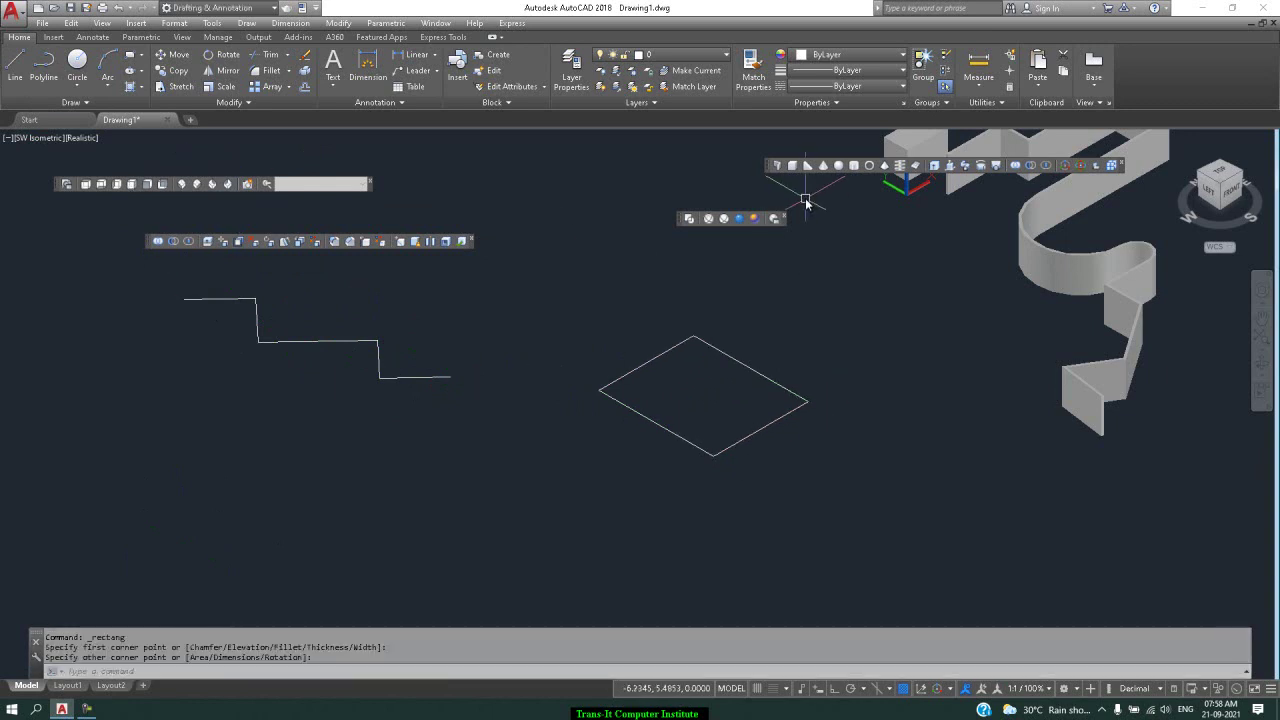
- Turn the stepped polyline into a polysolid wall with the Object option
click(777, 166)
text(o)
key(Return)
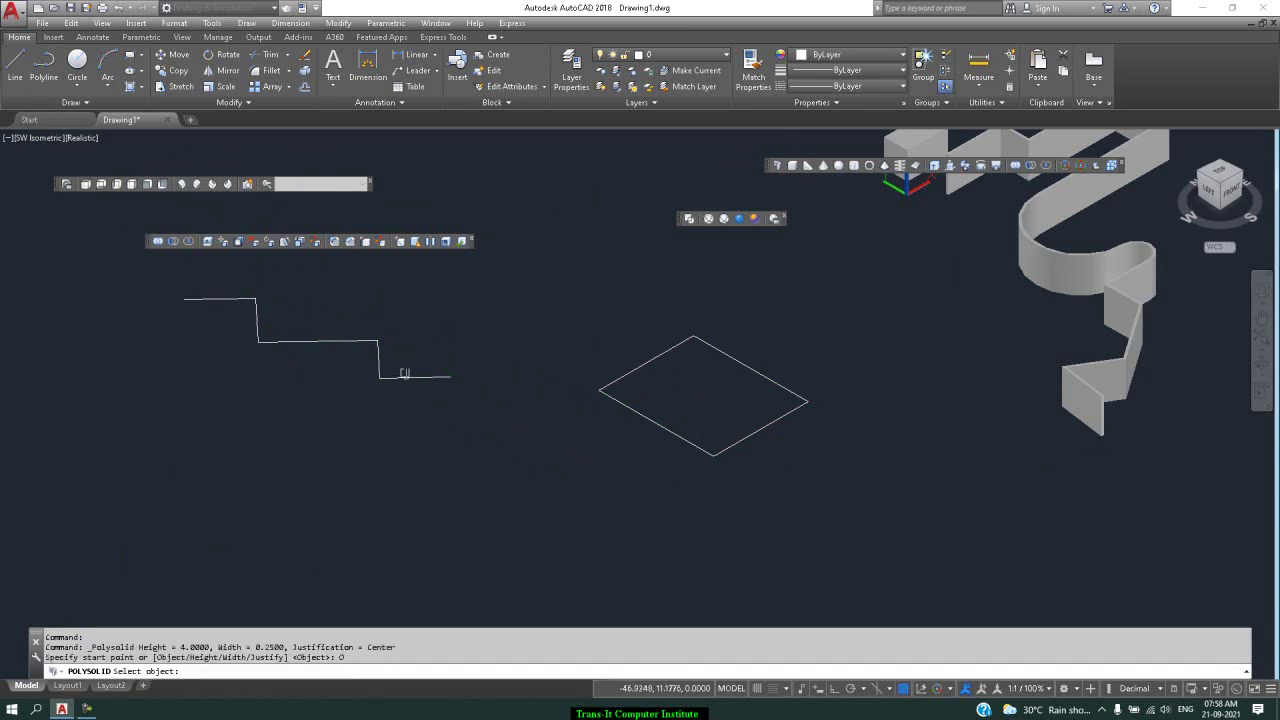
click(405, 374)
scroll(415, 350, up, 2)
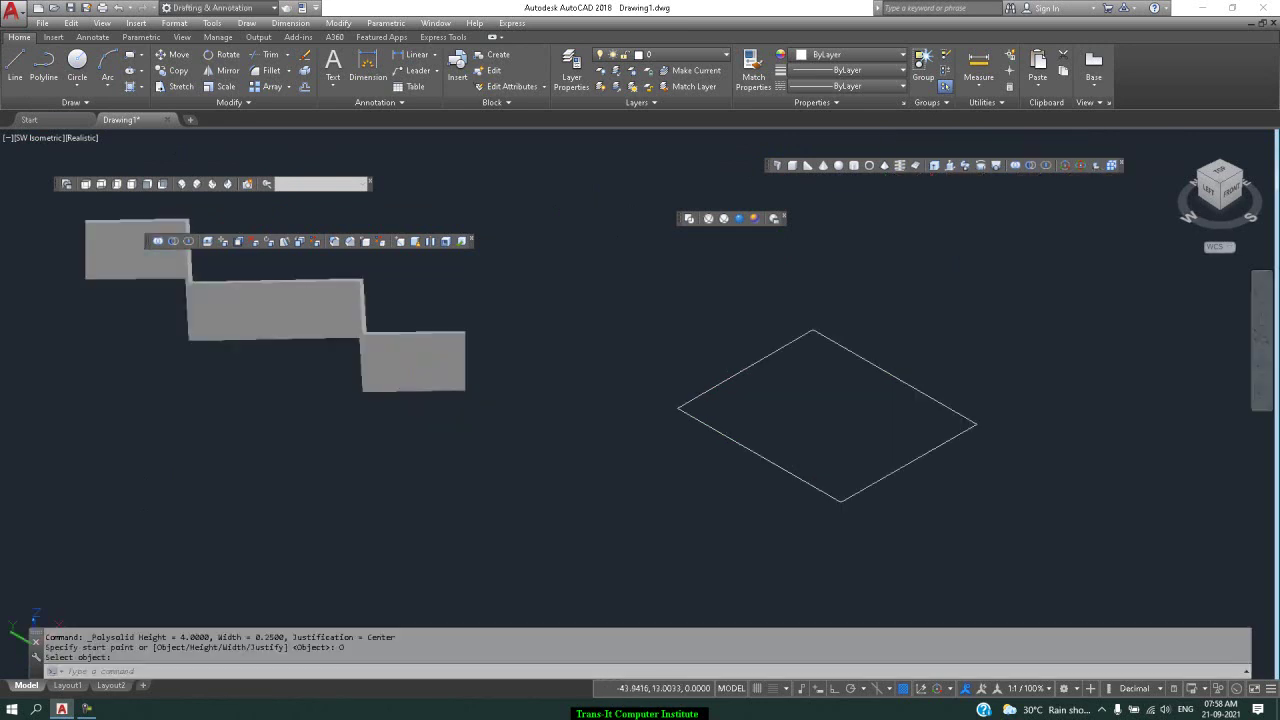
scroll(415, 348, up, 1)
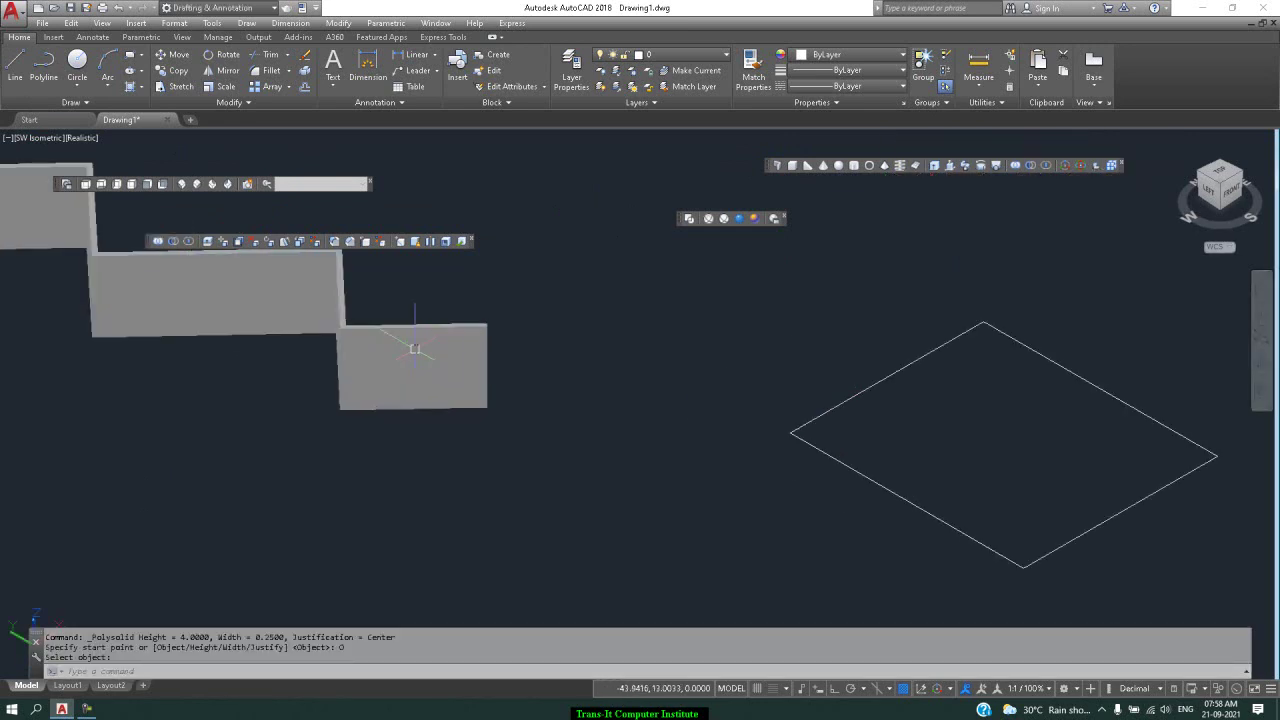
- Turn the rectangle into an enclosing polysolid wall with the Object option
click(777, 165)
click(236, 672)
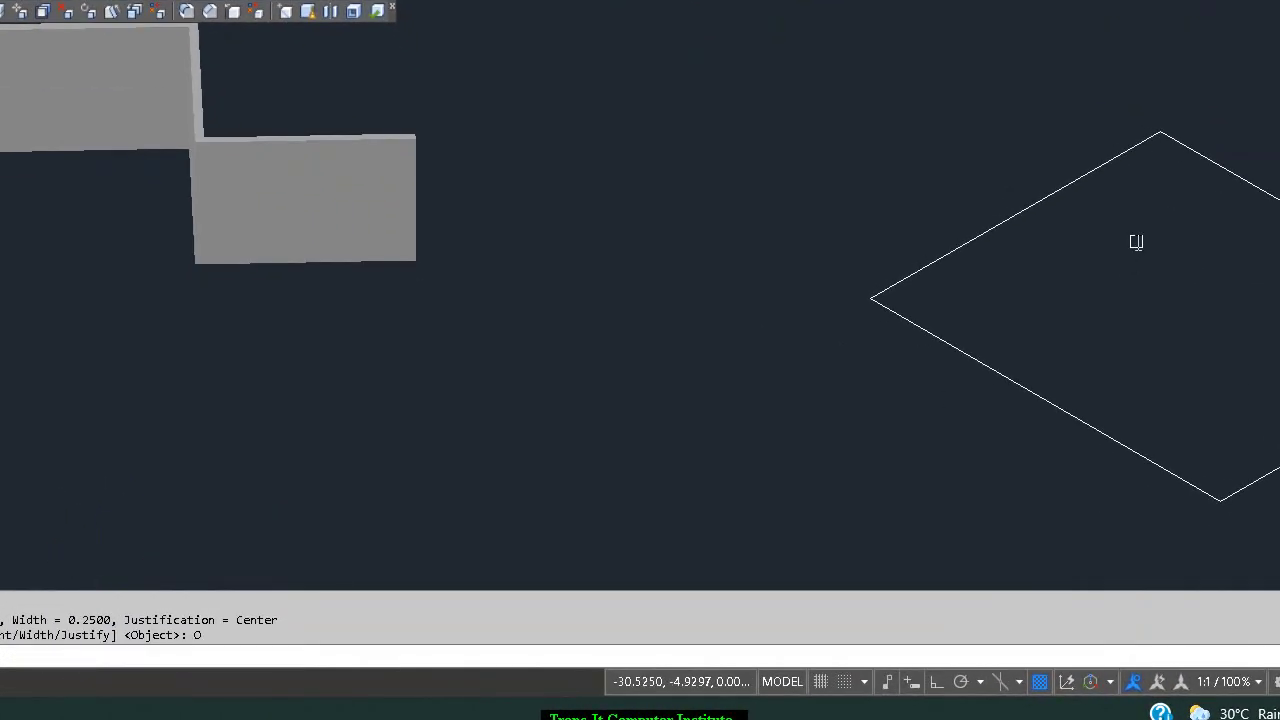
click(1090, 169)
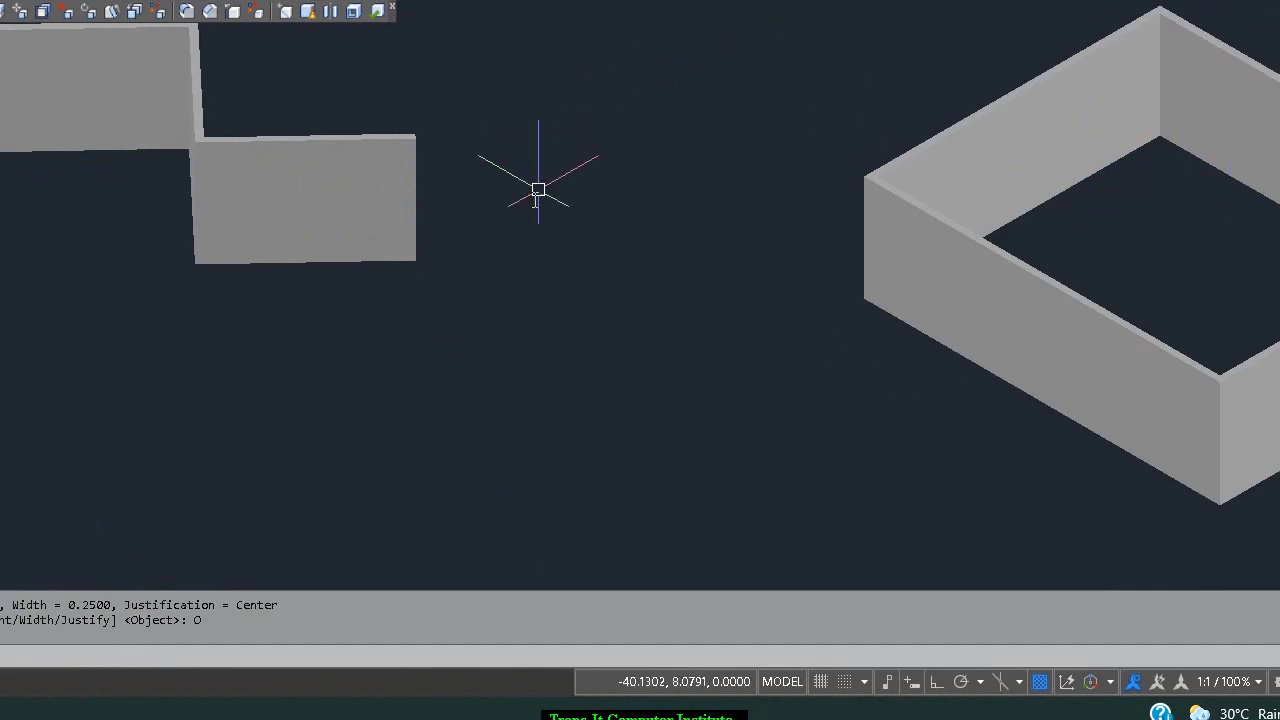
key(Return)
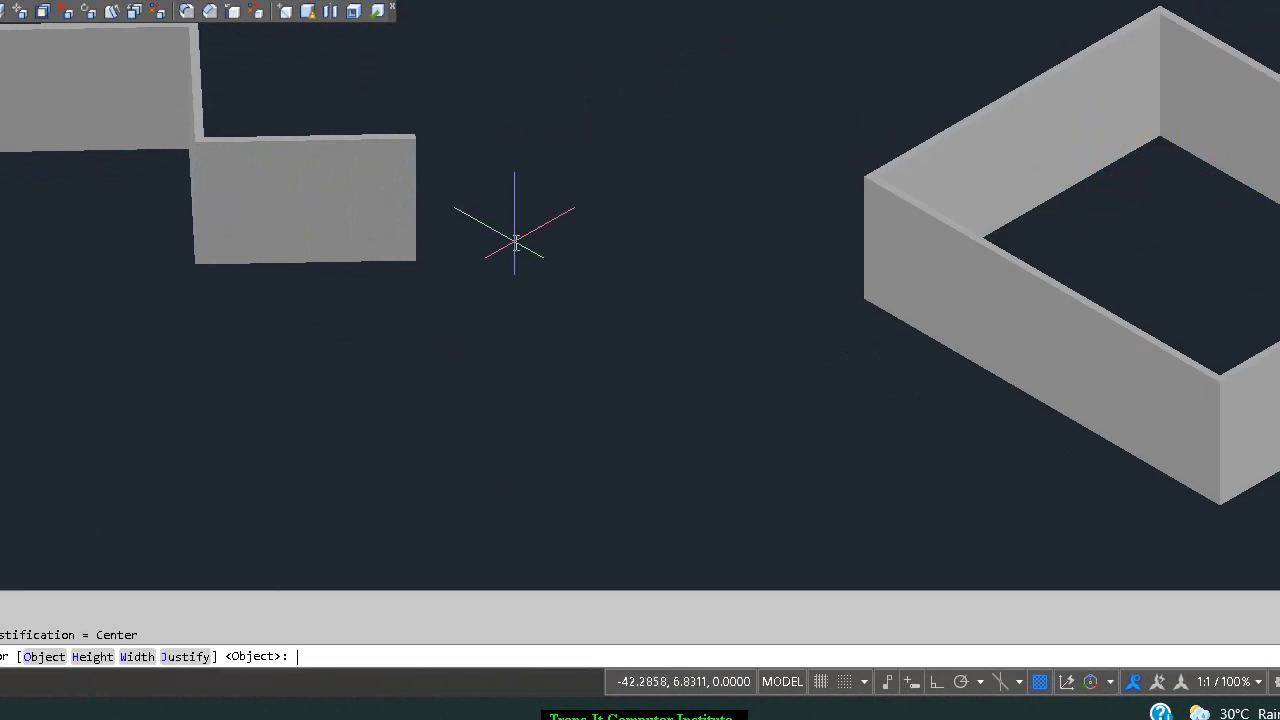
- Set the polysolid wall height to 5 and width to 0.5
click(104, 663)
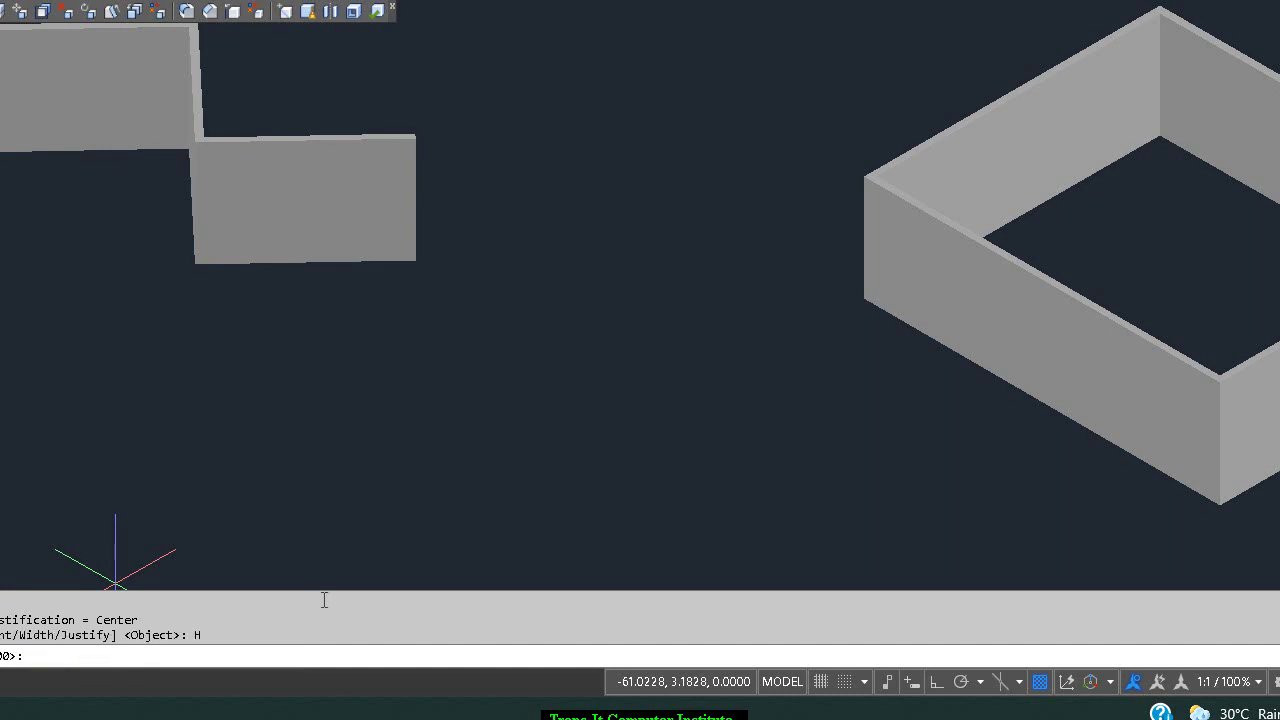
text(9)
key(Return)
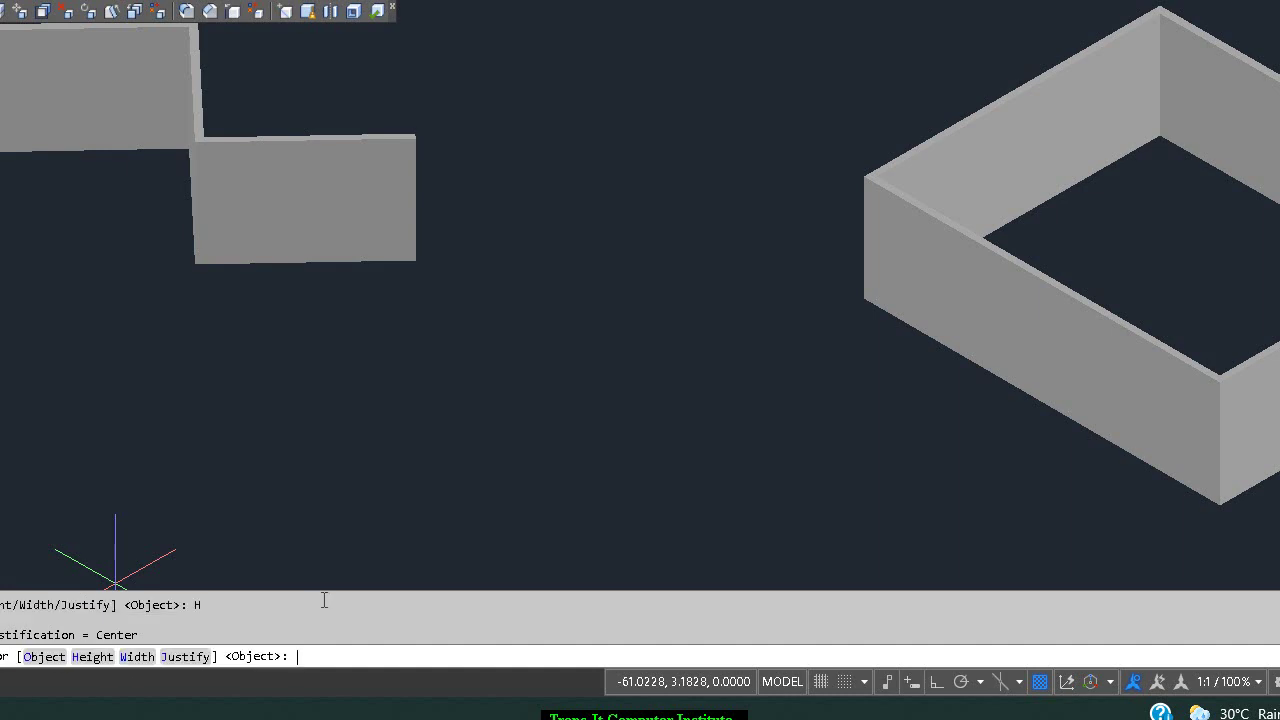
click(137, 657)
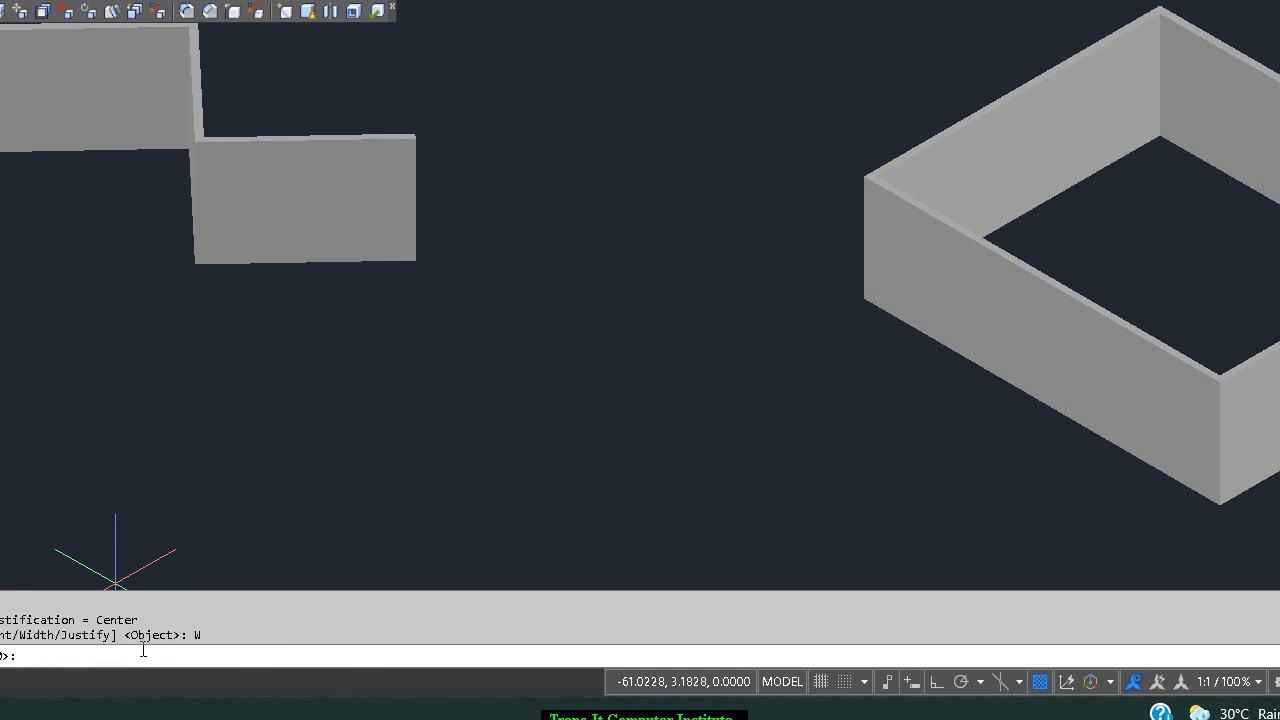
text(.9)
key(Return)
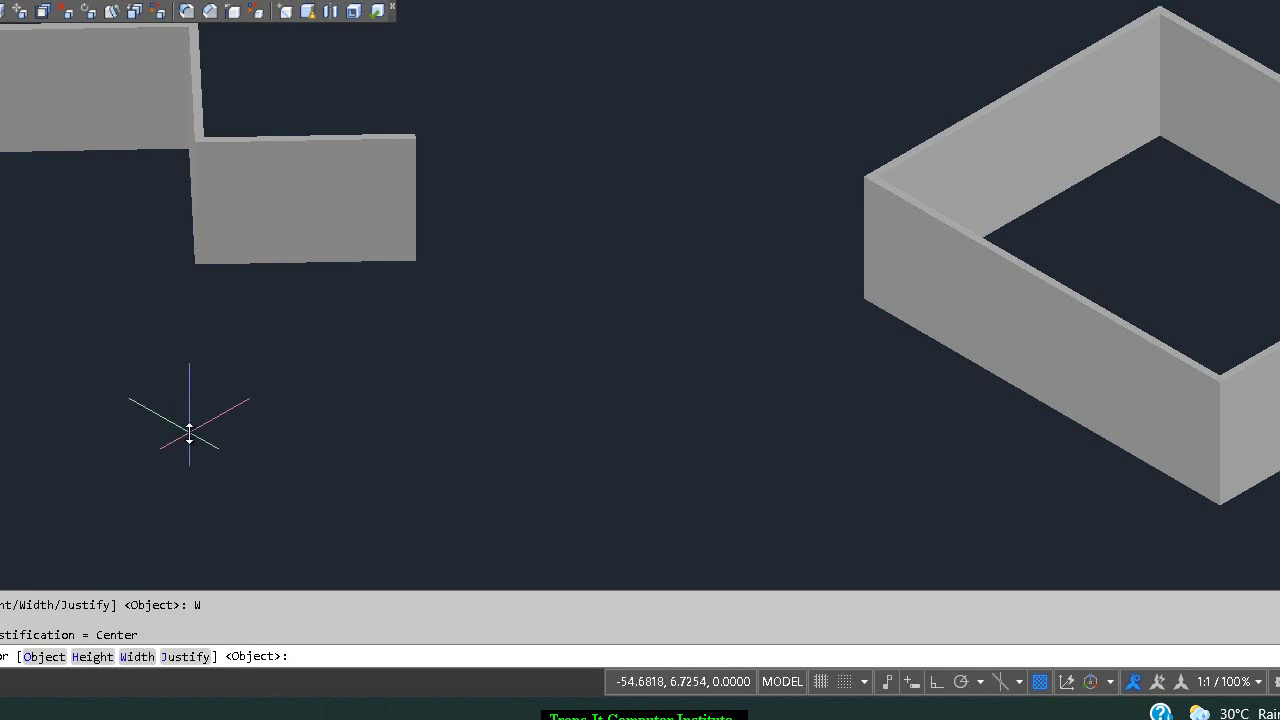
- Draw a four-leg zigzag polysolid wall in front of the box-shaped wall
click(190, 428)
click(479, 282)
click(711, 411)
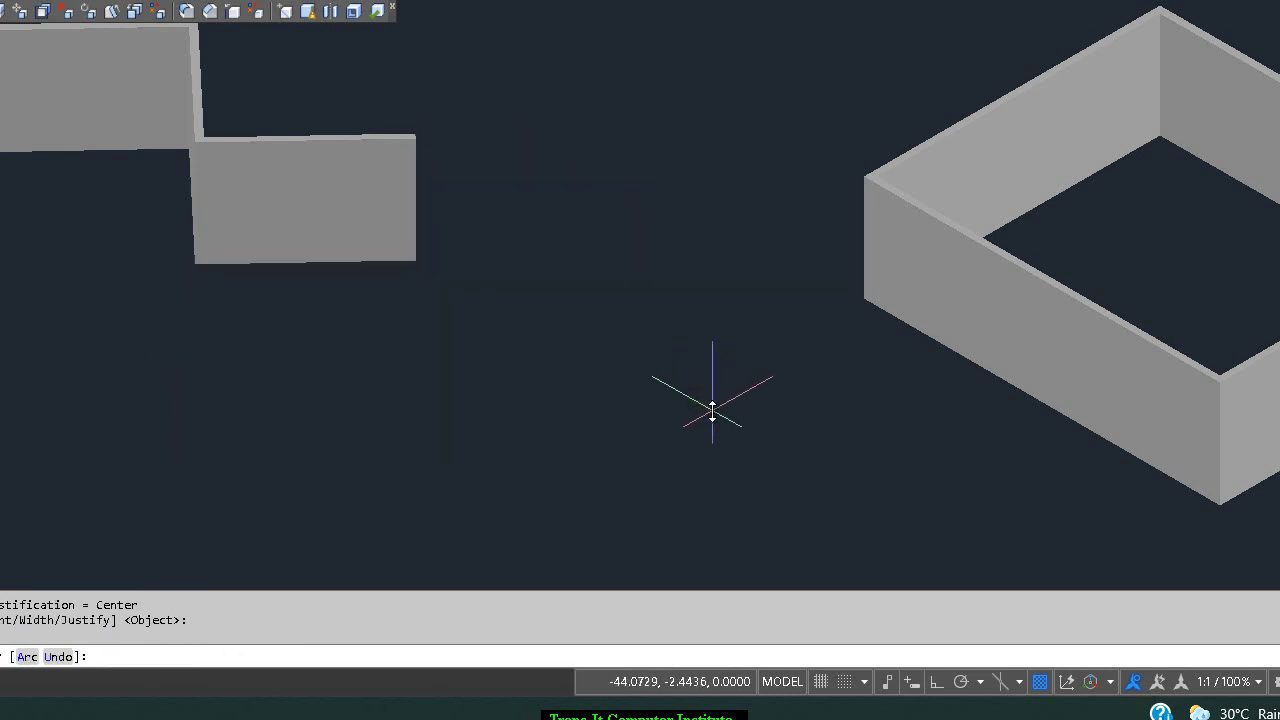
click(922, 423)
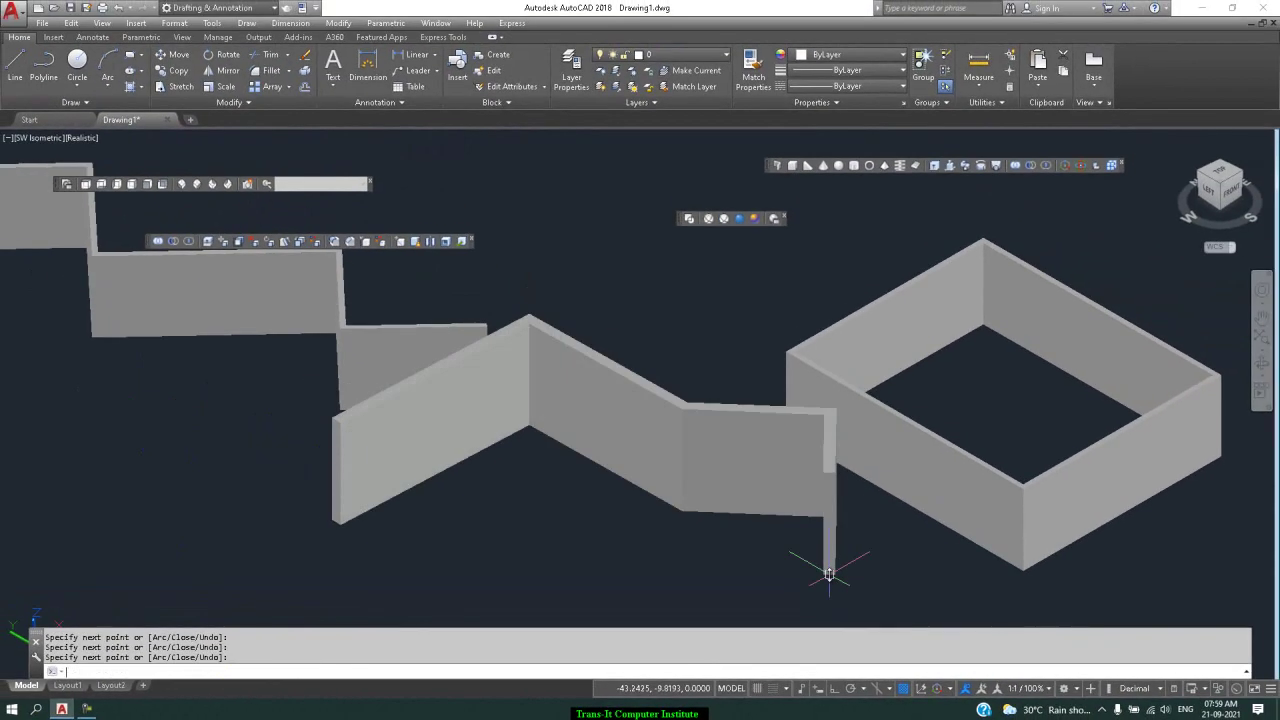
click(897, 531)
key(Return)
key(Return)
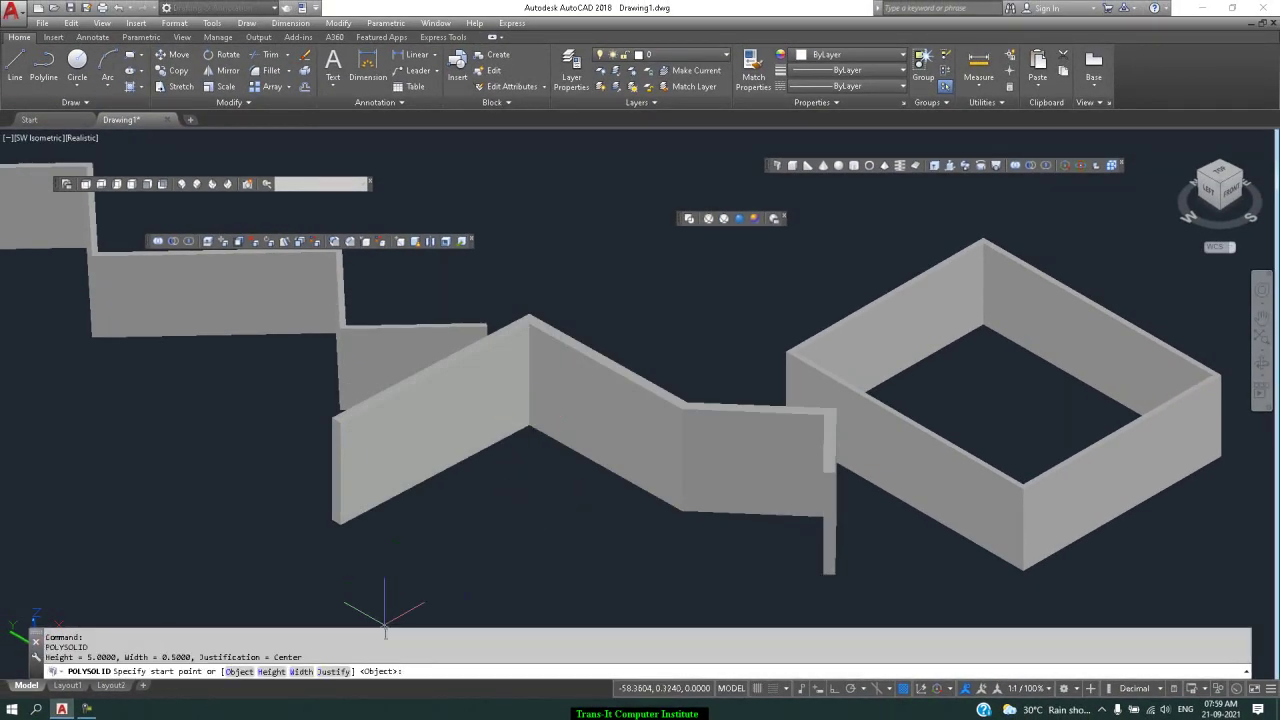
- Set the polysolid justification to Left
click(334, 672)
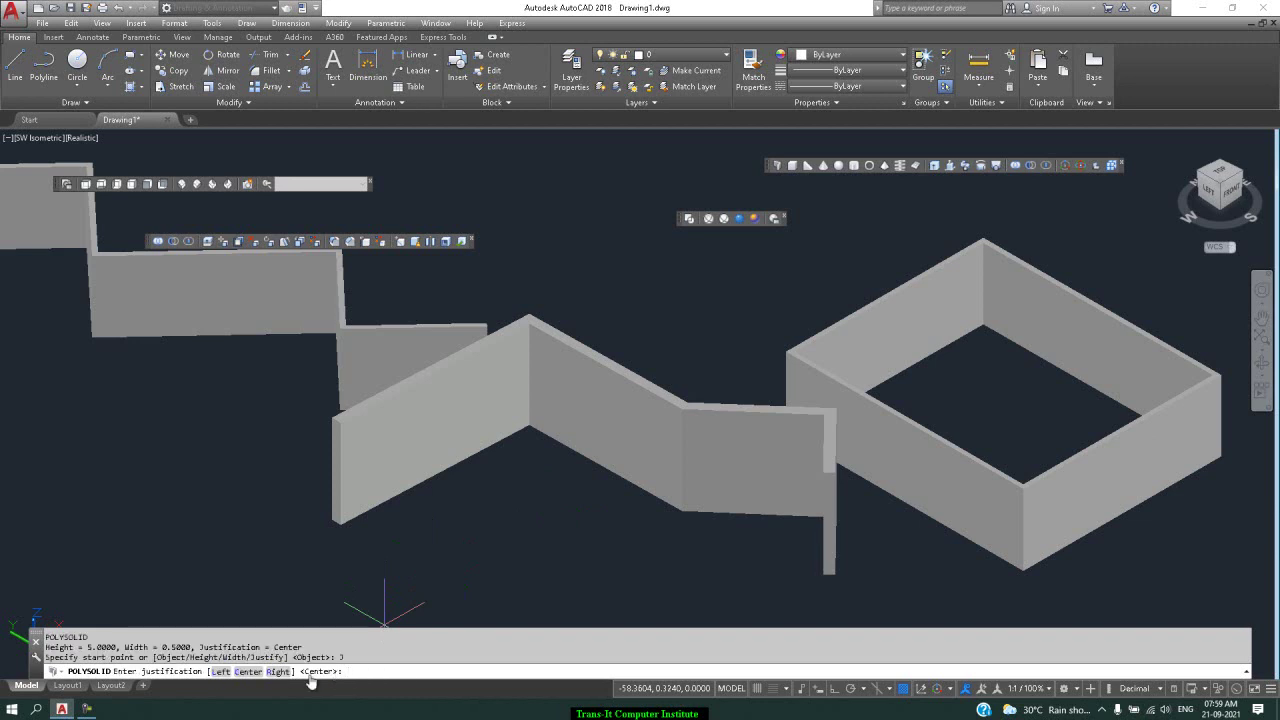
click(226, 672)
scroll(560, 366, down, 2)
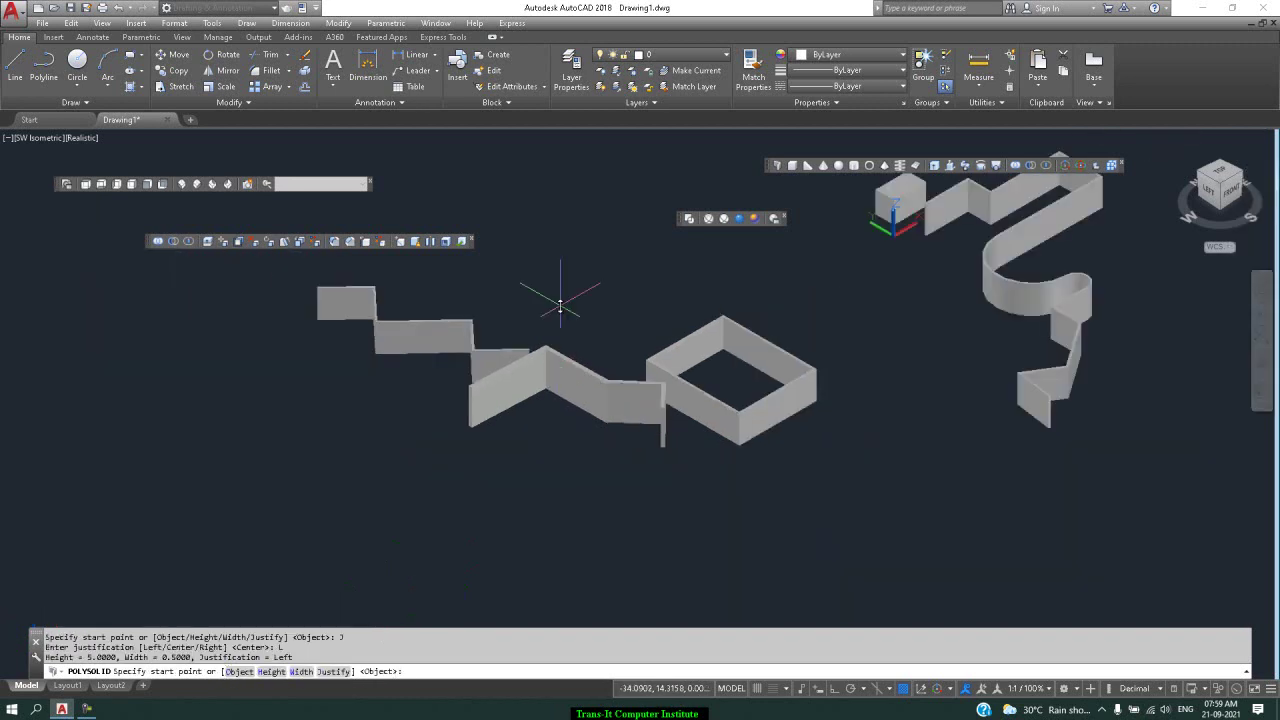
- Draw a five-leg zigzag wall to the left of the existing walls
click(210, 446)
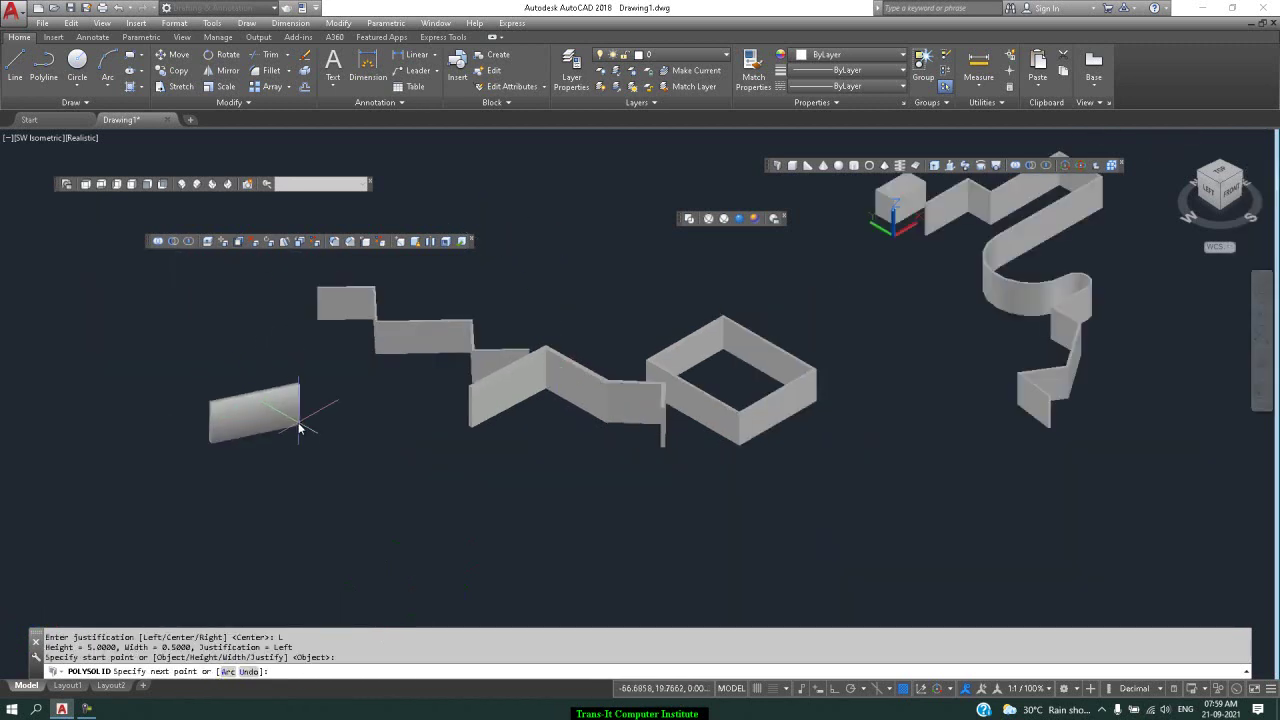
click(298, 428)
scroll(343, 478, up, 2)
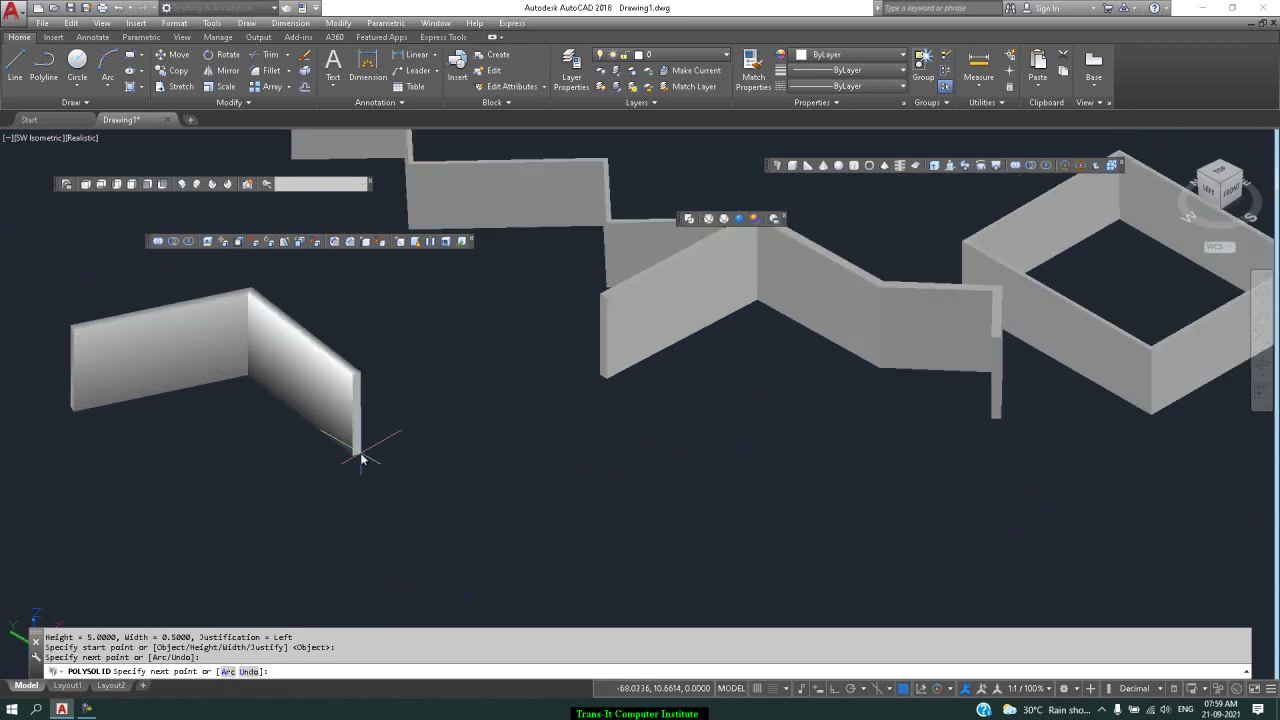
scroll(360, 455, up, 2)
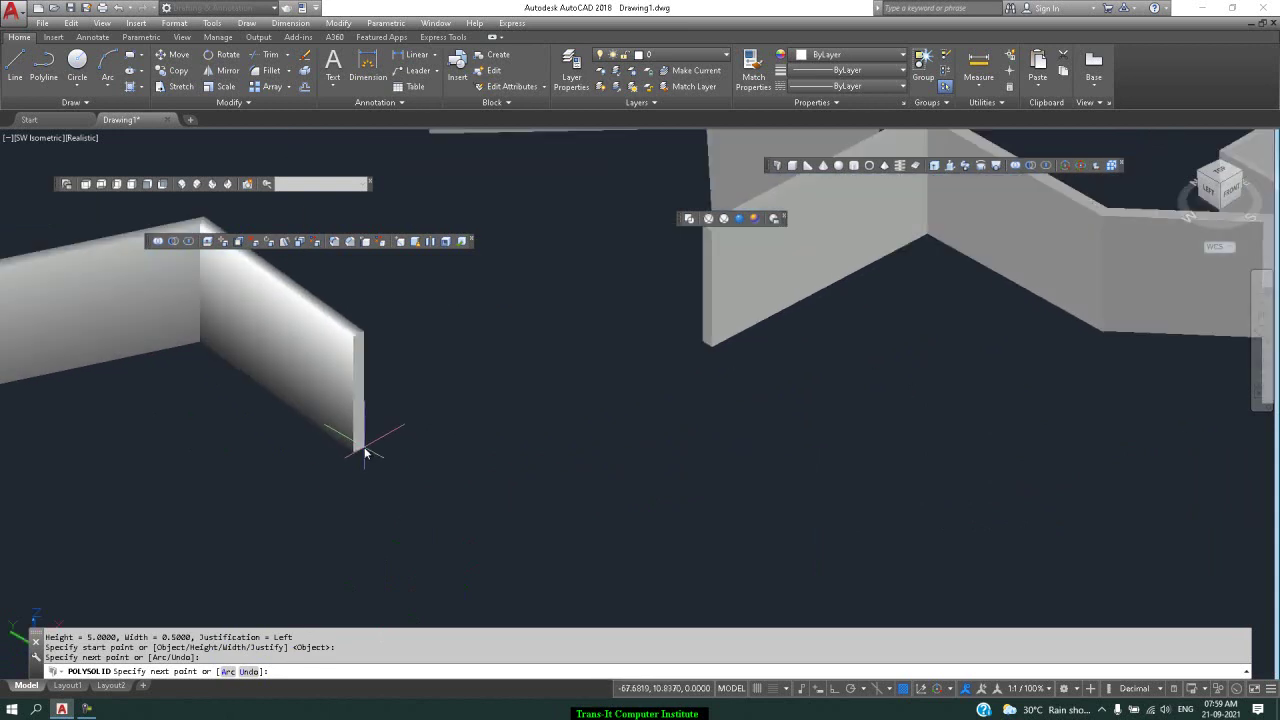
click(364, 452)
click(470, 396)
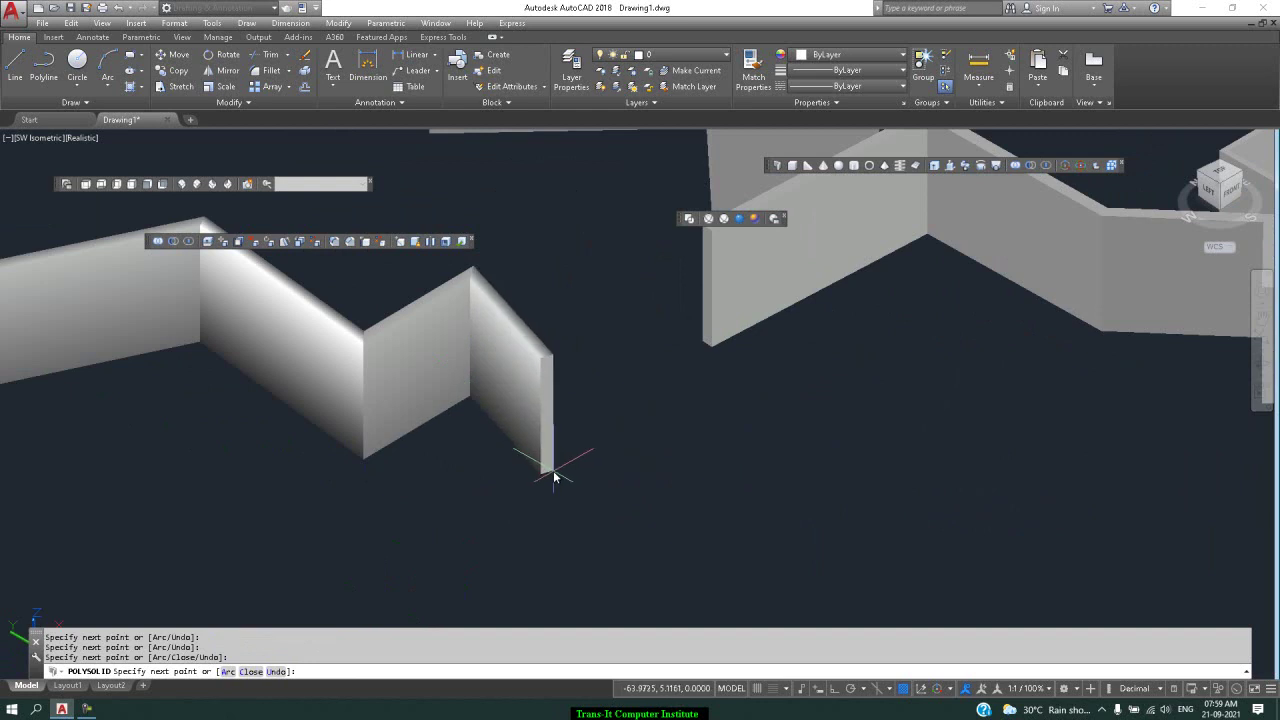
click(546, 490)
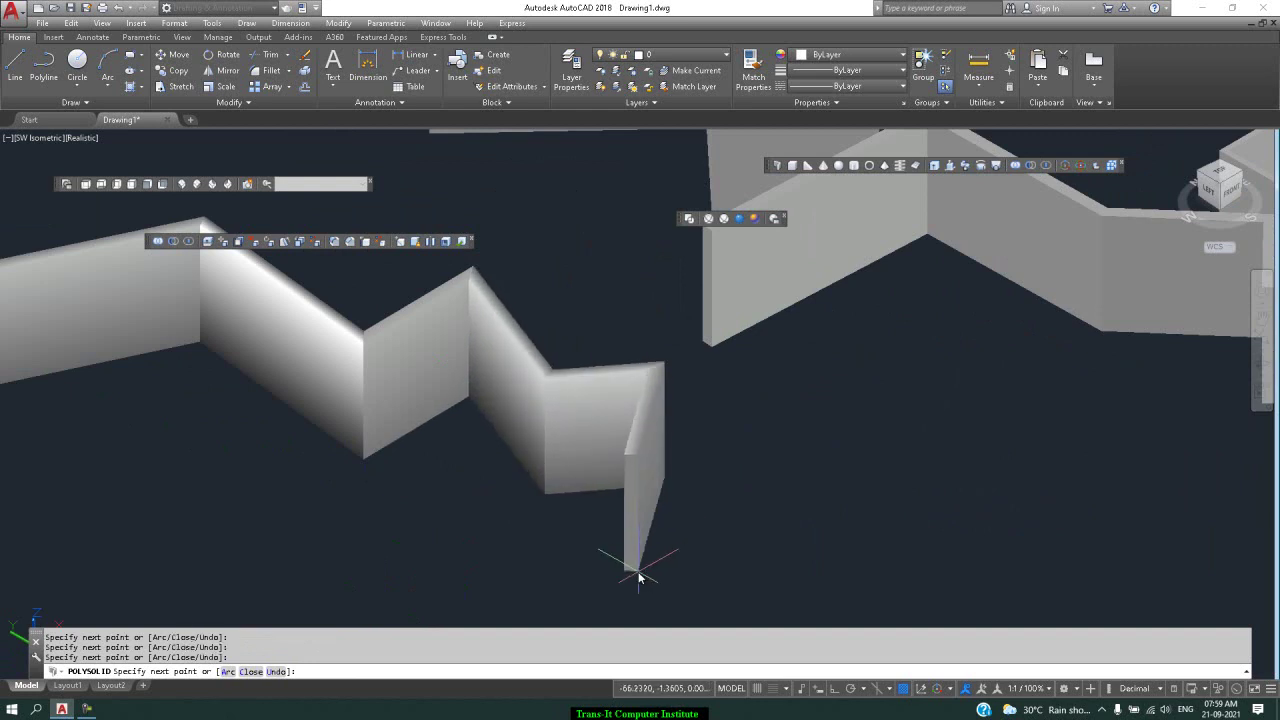
click(646, 572)
key(Return)
key(Return)
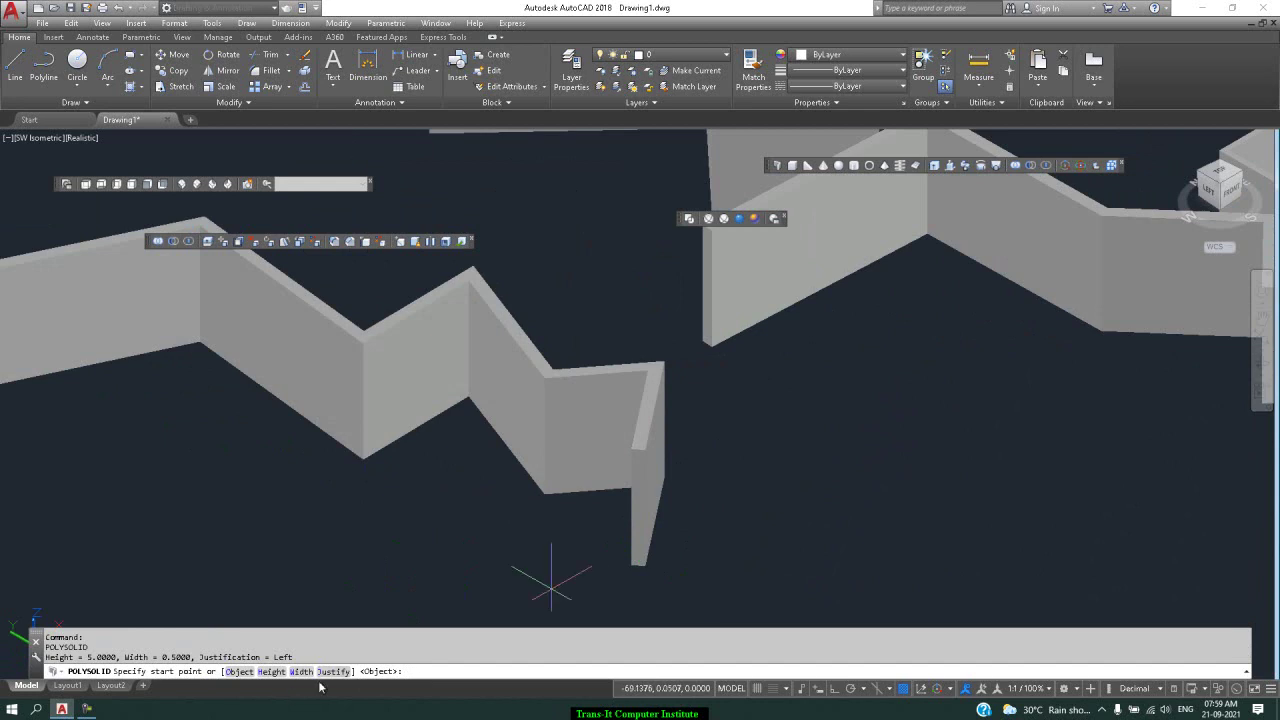
- Right-justify the polysolid and draw a four-leg wall in front of the existing walls
click(333, 671)
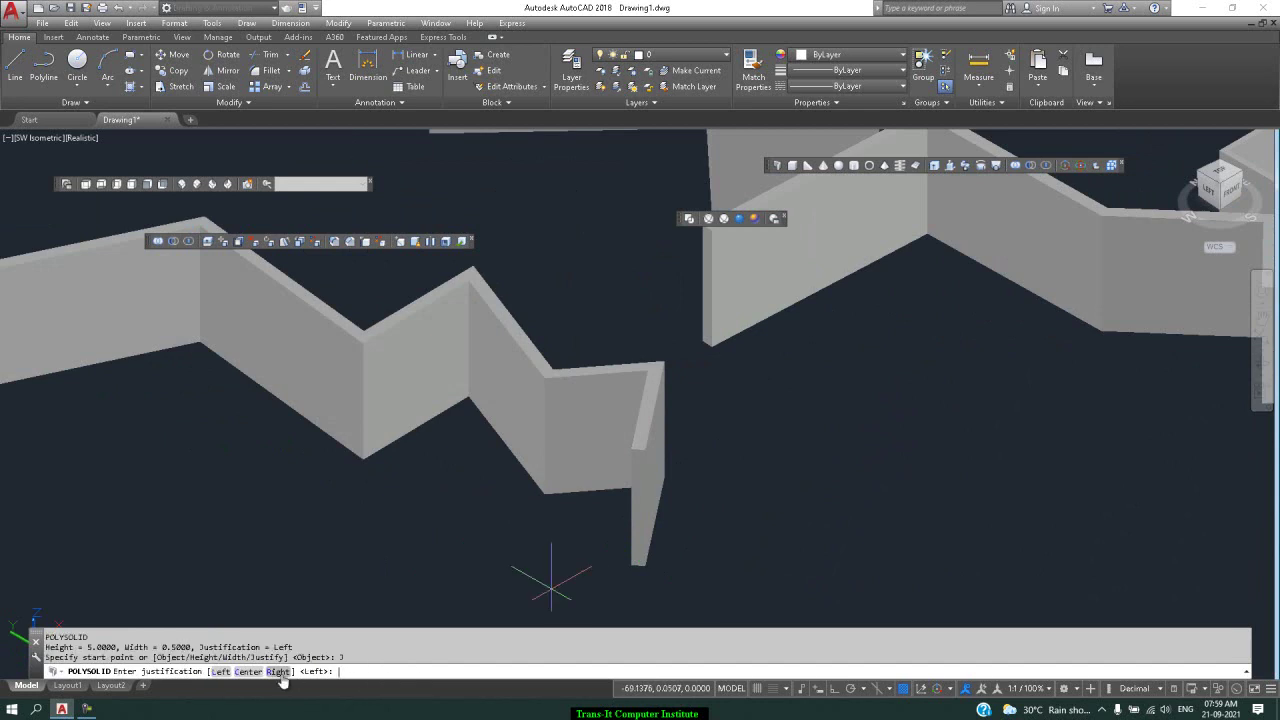
click(278, 671)
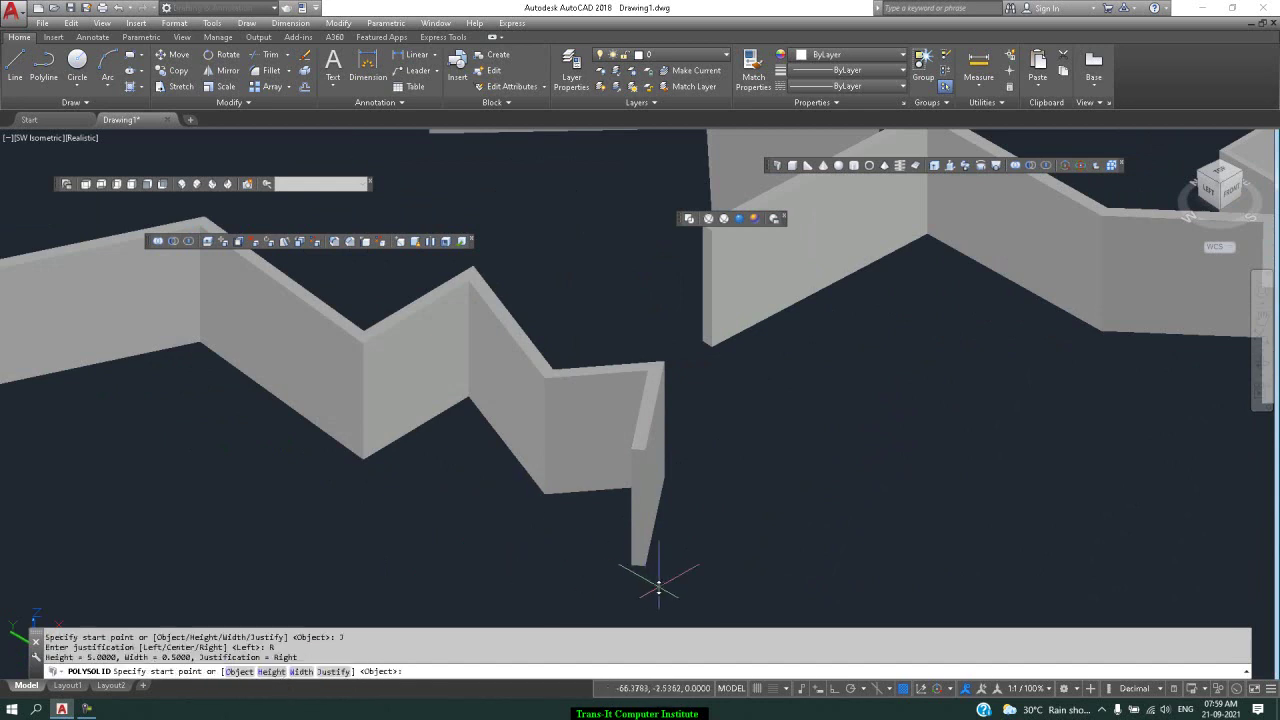
click(720, 557)
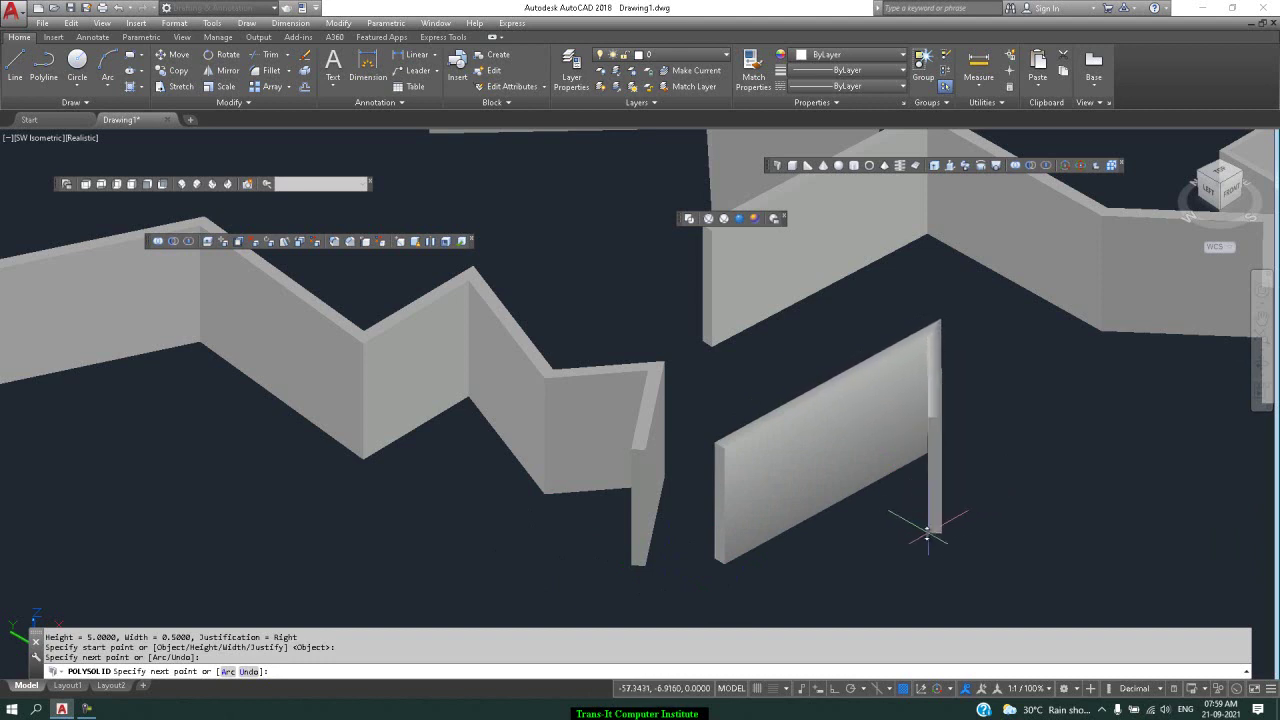
click(899, 540)
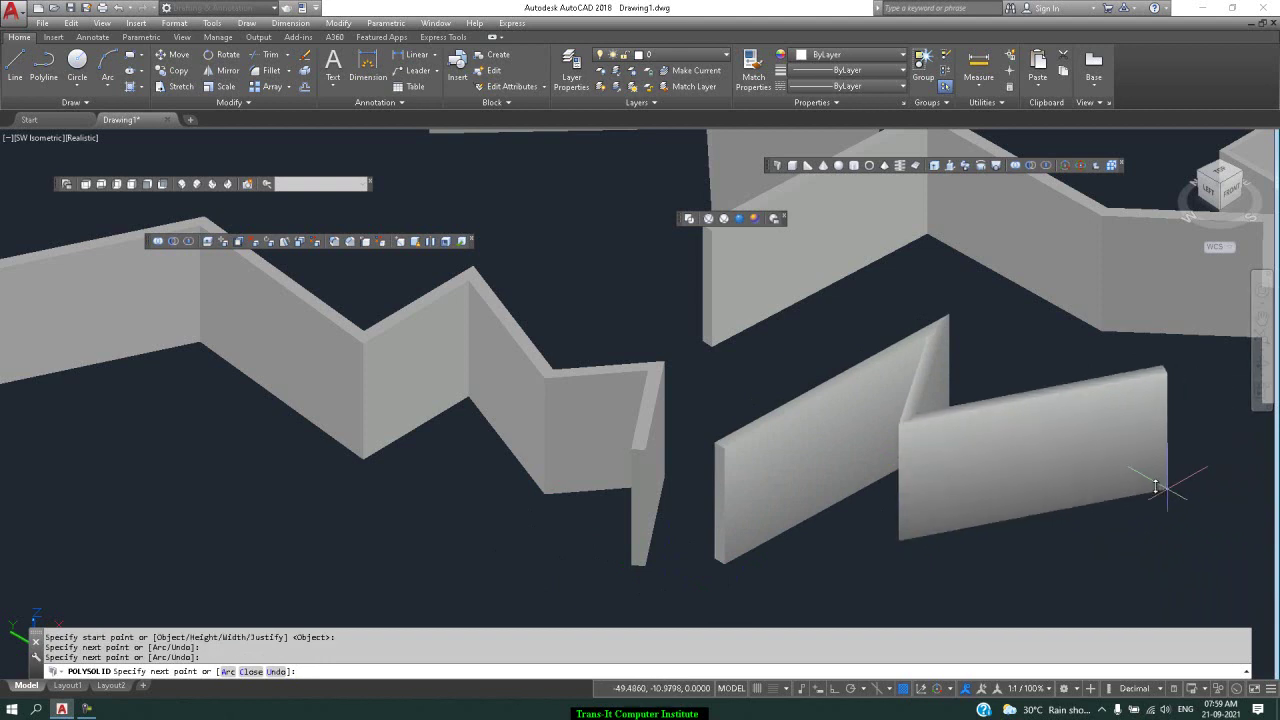
click(1125, 458)
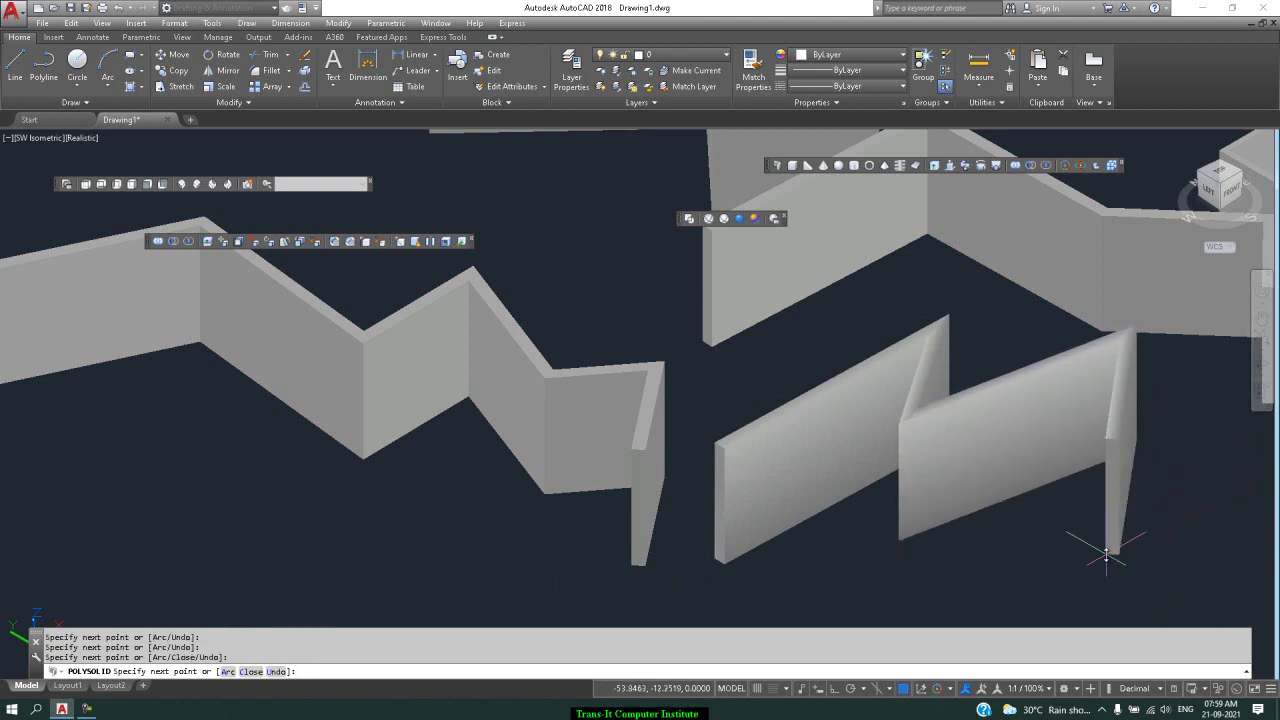
click(1135, 540)
scroll(938, 509, down, 2)
scroll(945, 510, down, 2)
scroll(955, 512, down, 2)
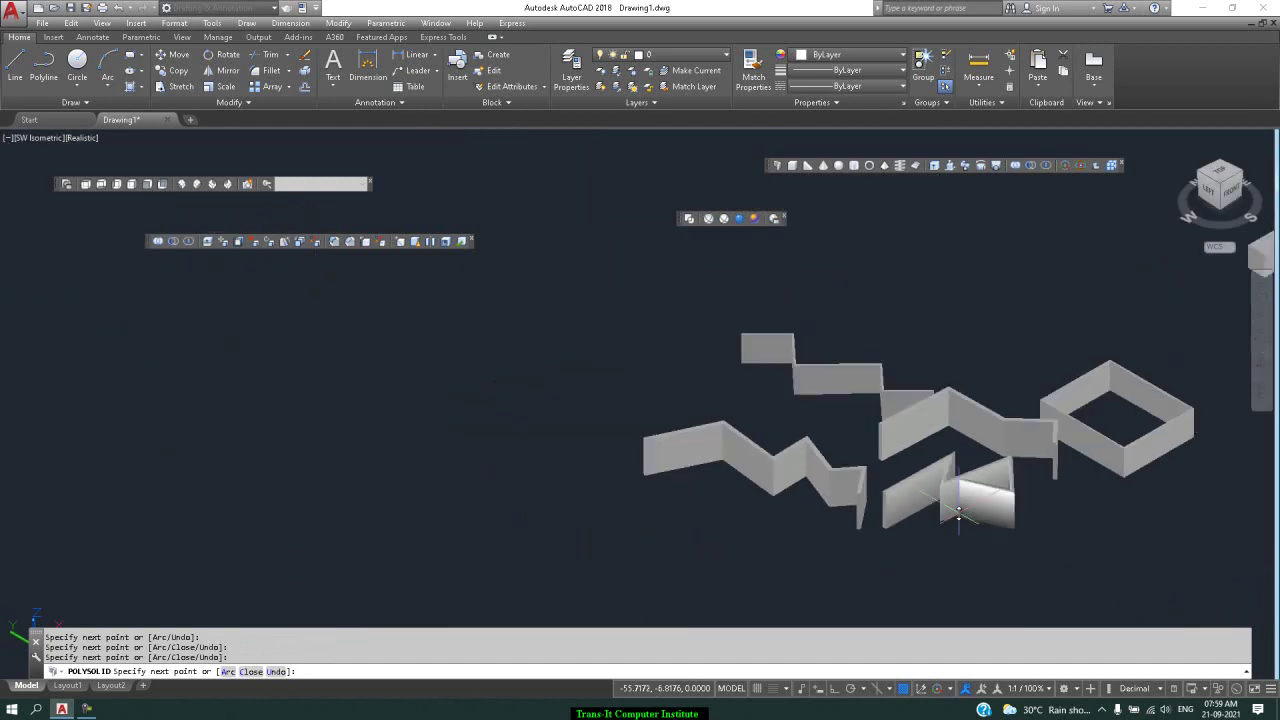
click(1082, 522)
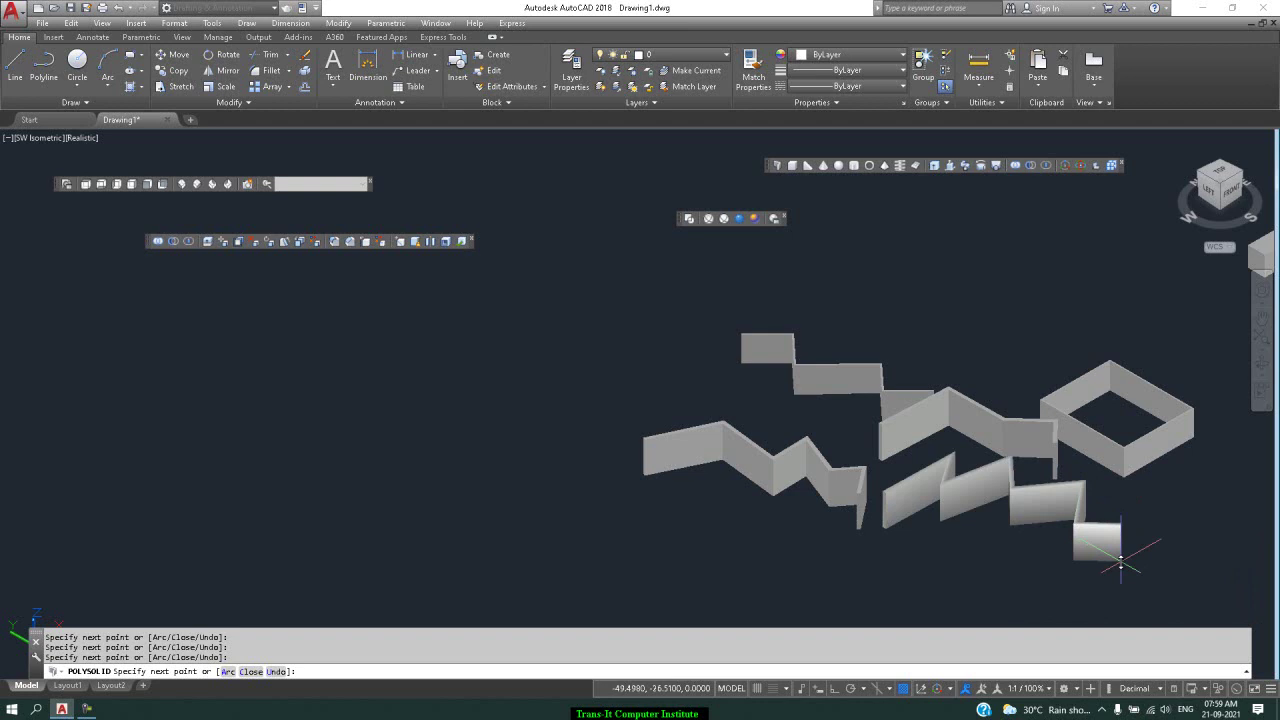
key(Return)
scroll(1037, 486, up, 4)
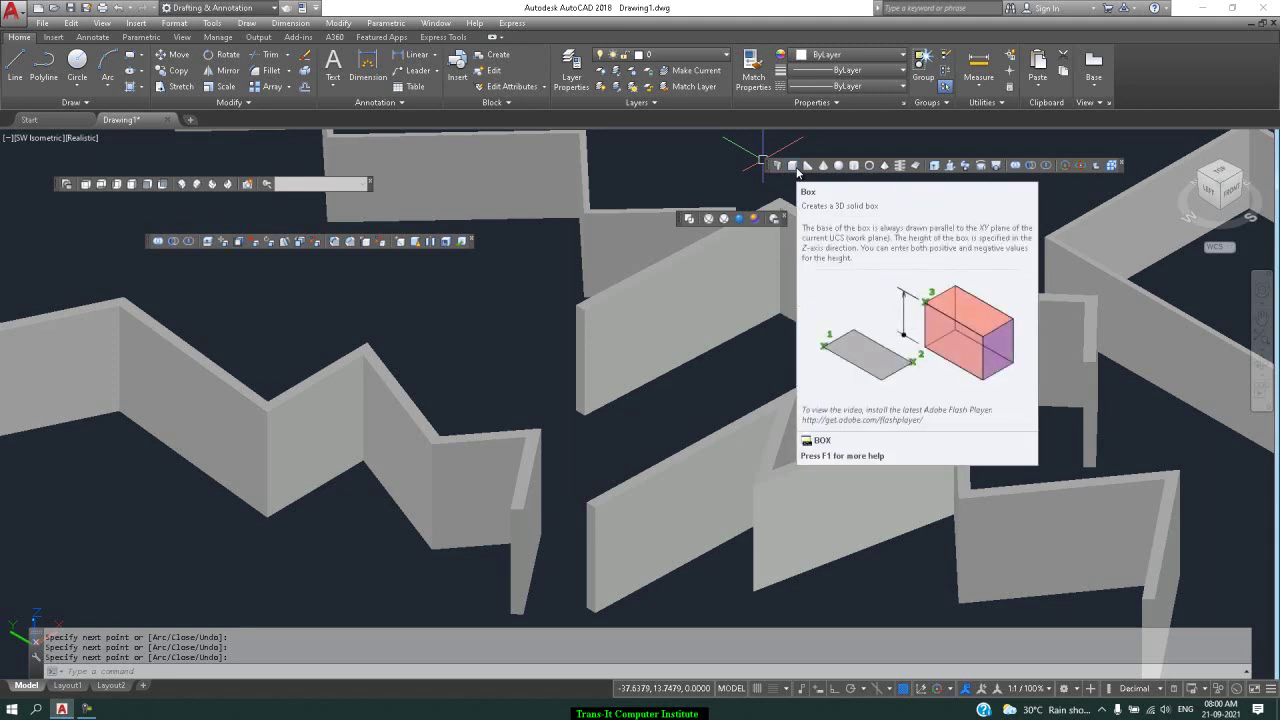
click(793, 166)
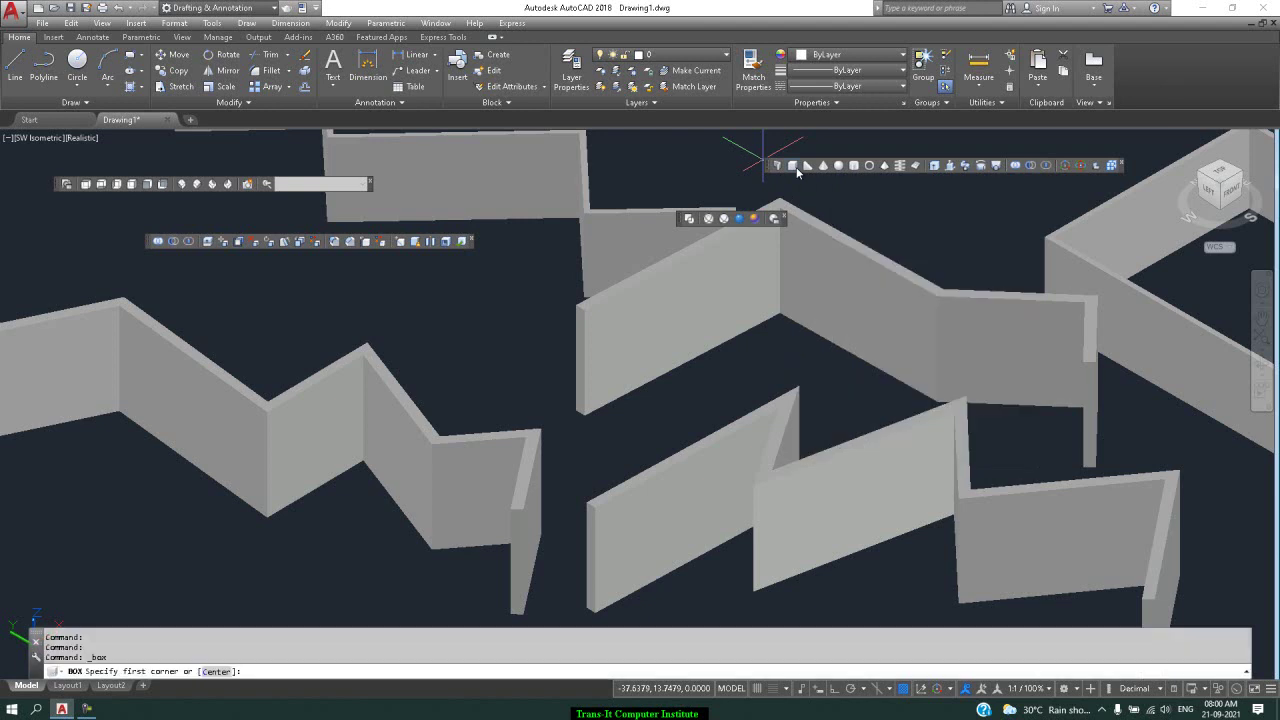
scroll(605, 332, down, 2)
scroll(608, 330, down, 2)
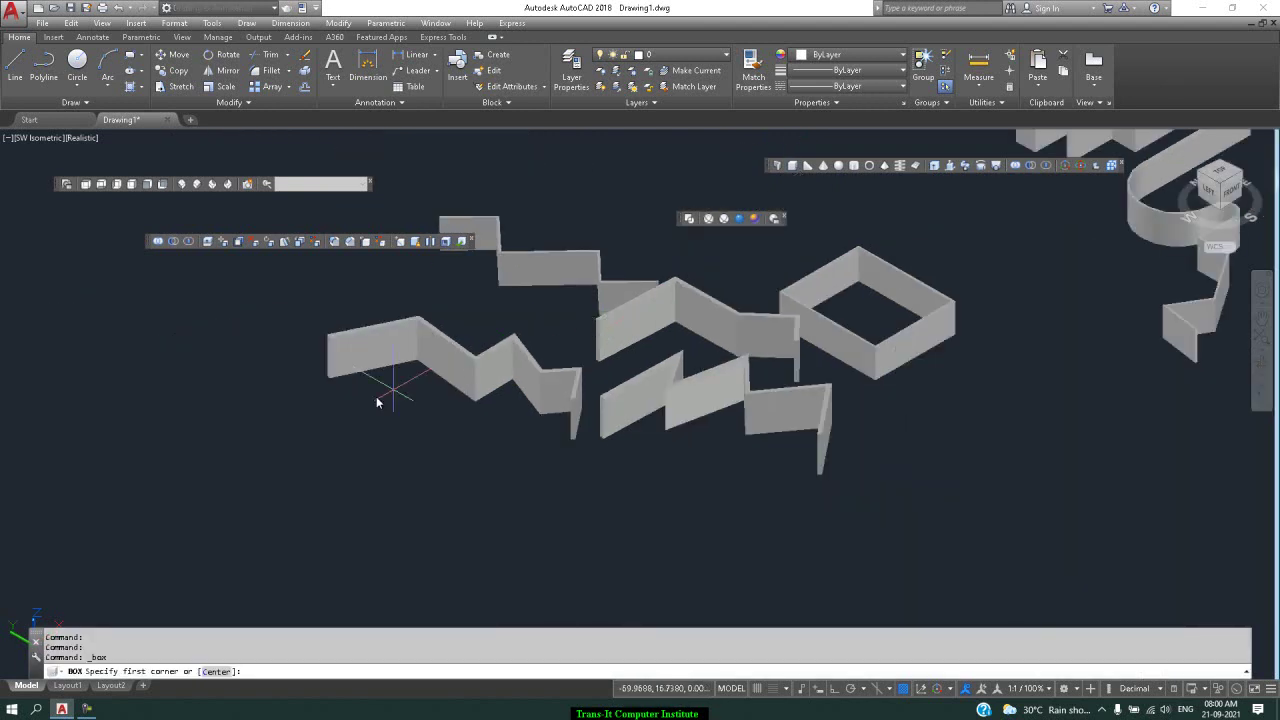
click(352, 551)
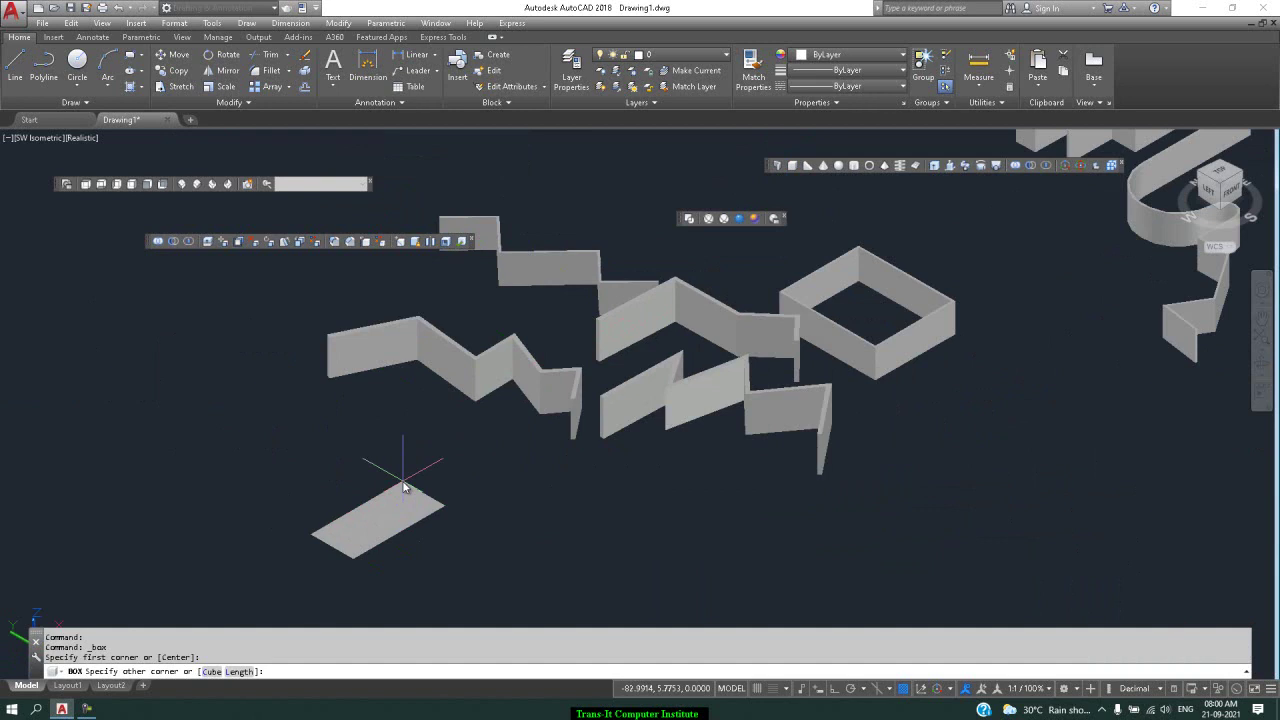
text(@)
text(10,)
text(5)
key(Return)
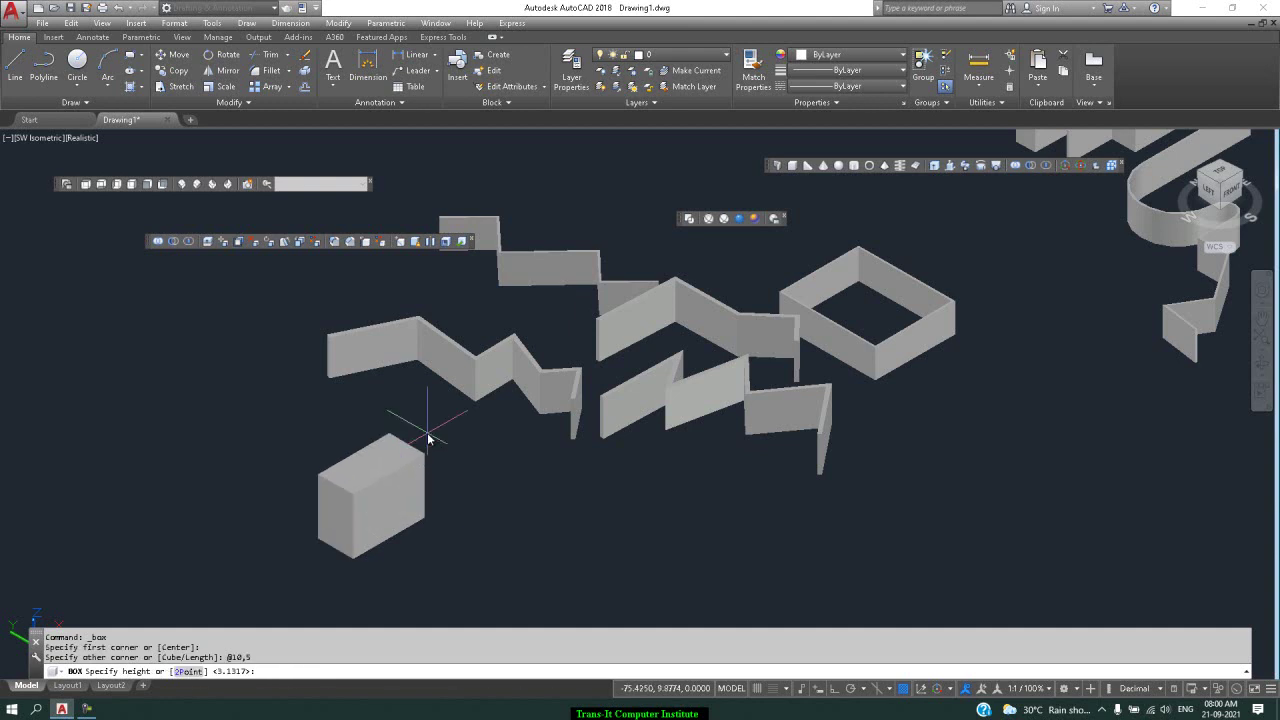
text(3)
key(Return)
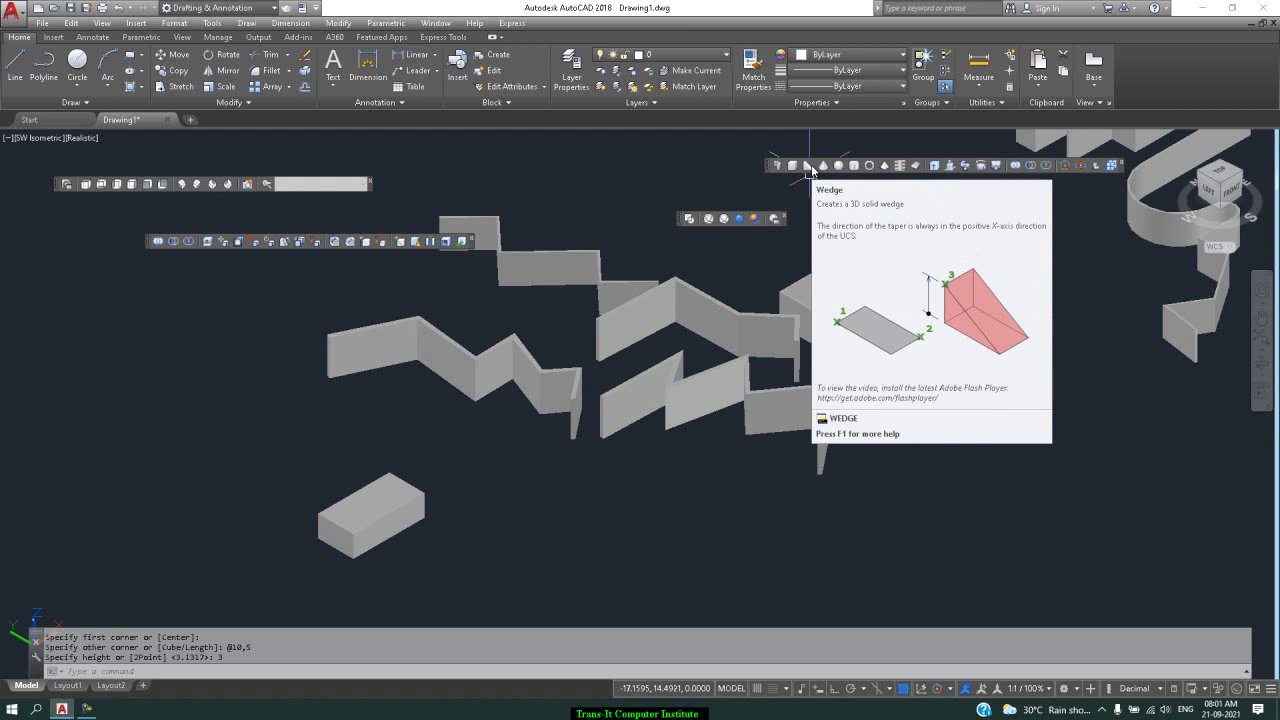
click(808, 166)
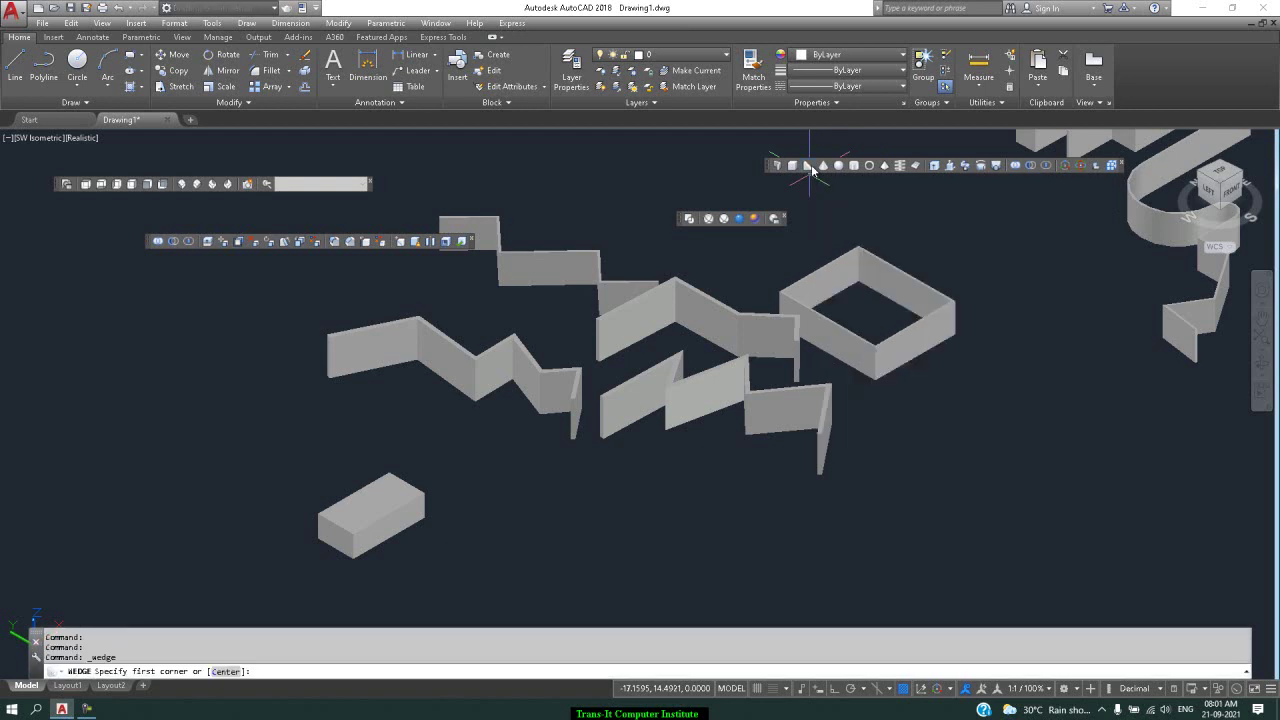
- Draw a solid wedge beside the box with a 10 by 3 base and height 5
click(530, 557)
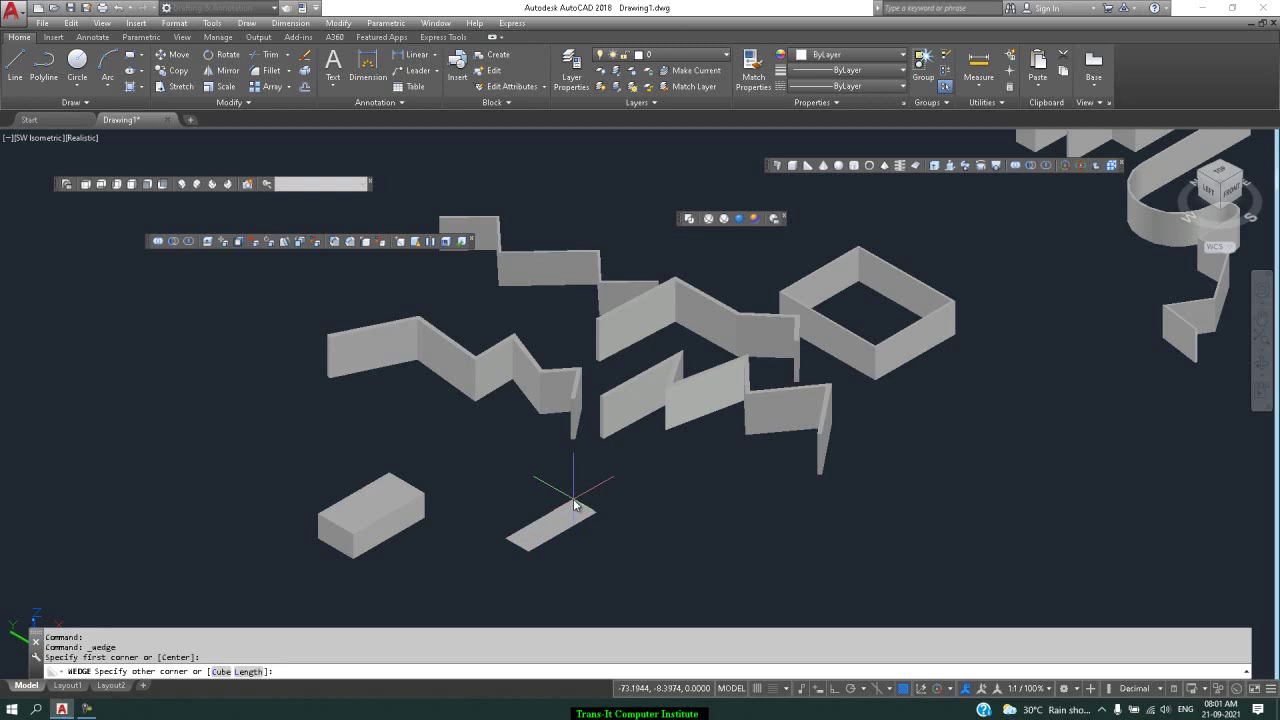
text(@)
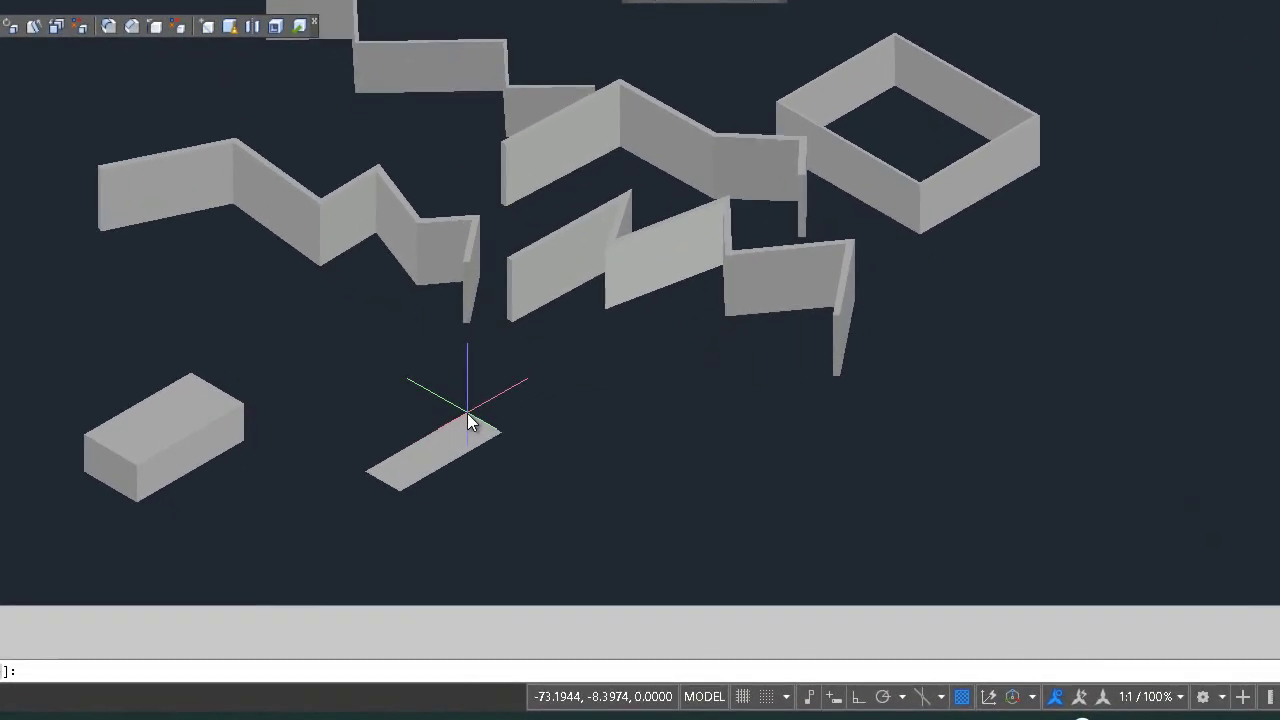
text(0,)
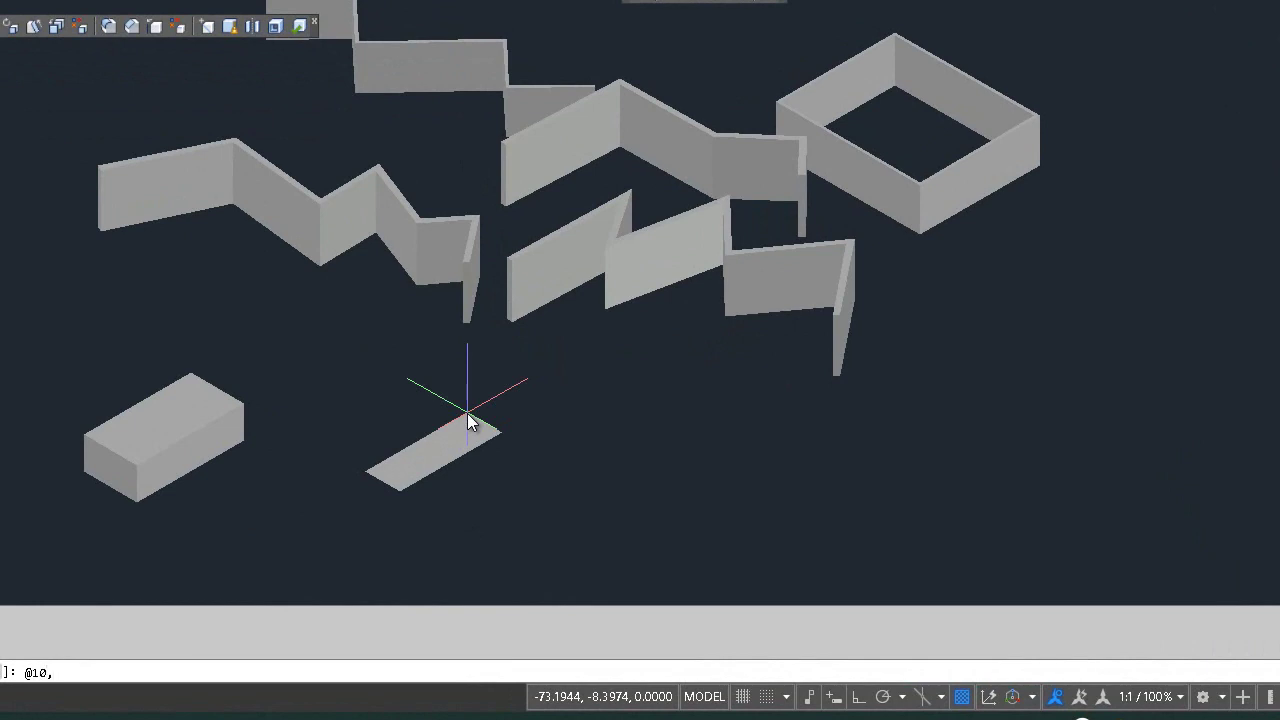
text(5)
key(Return)
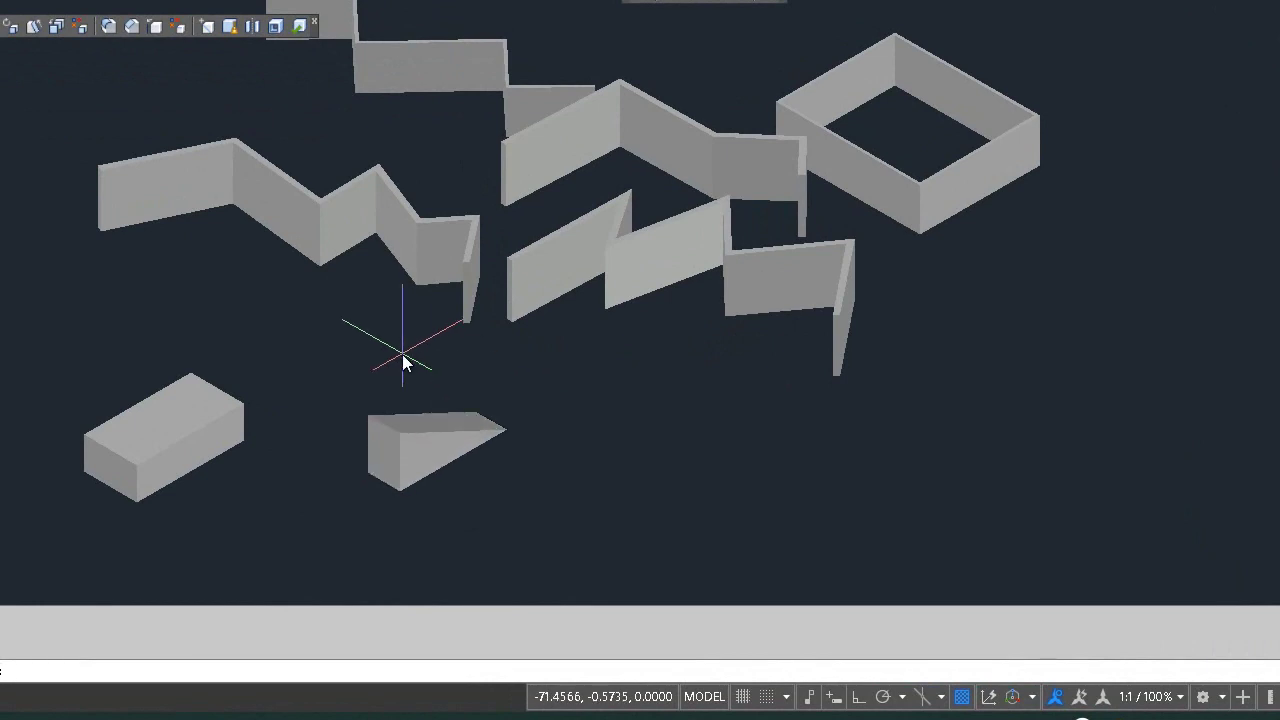
key(Return)
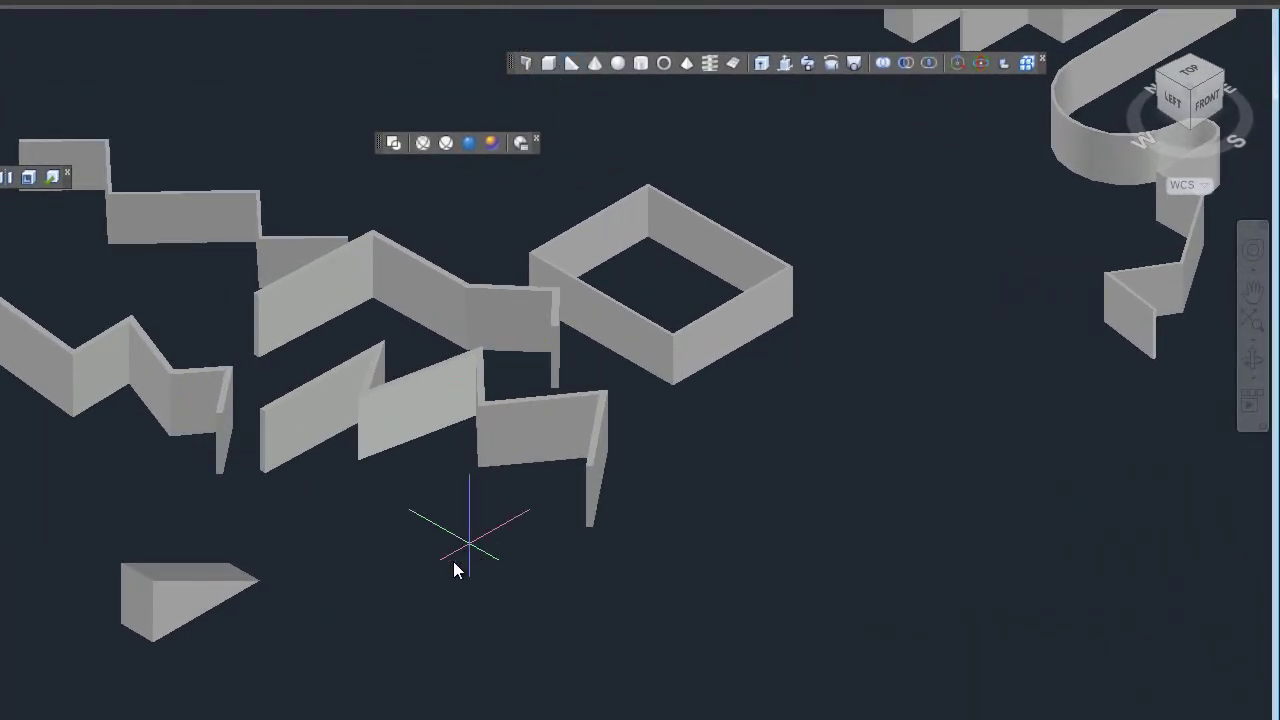
- Draw a second wedge with opposite corner @-10,-3 and height 5, sloping the other way
click(446, 599)
text(@)
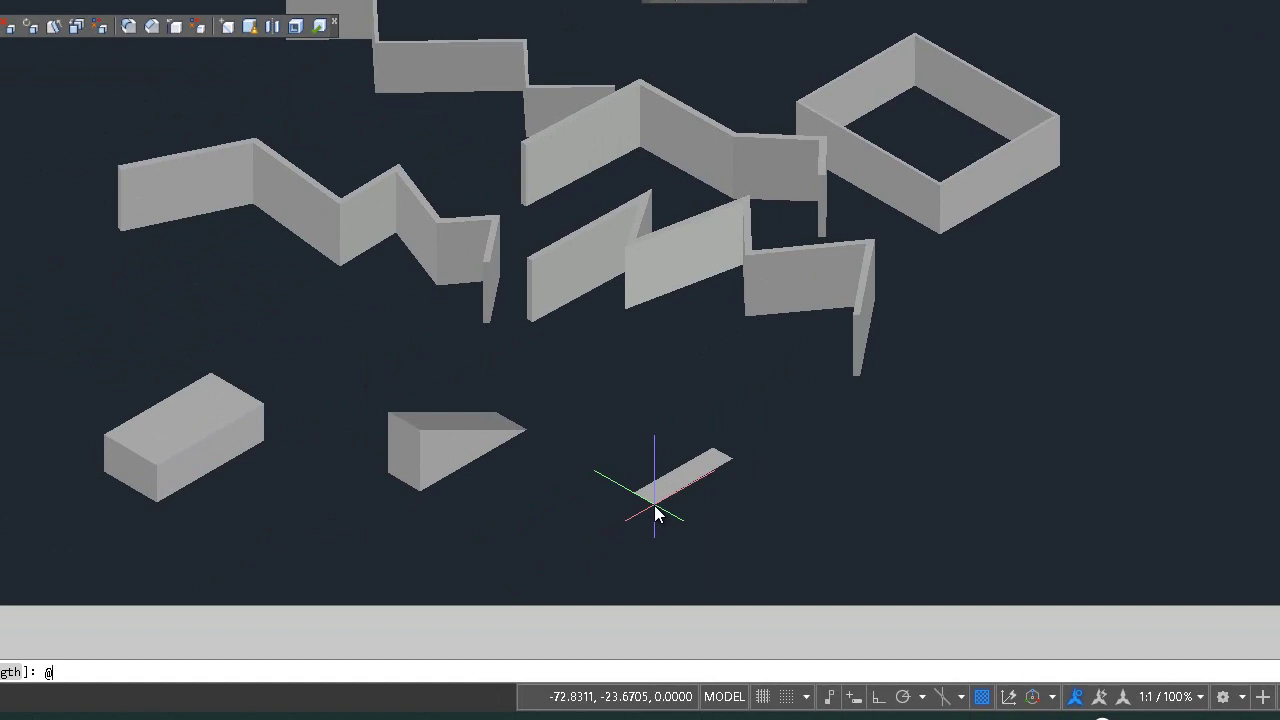
text(-)
text(10,)
text(-)
text(3)
text(3)
key(Return)
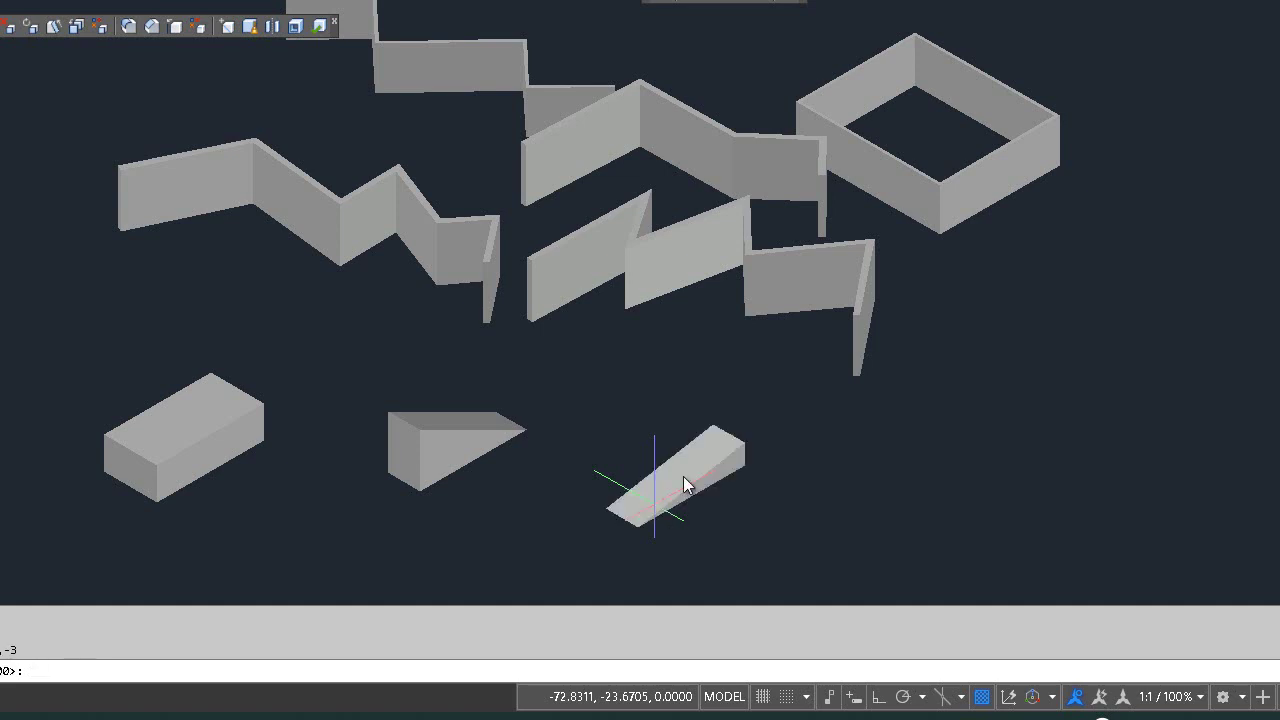
text(5)
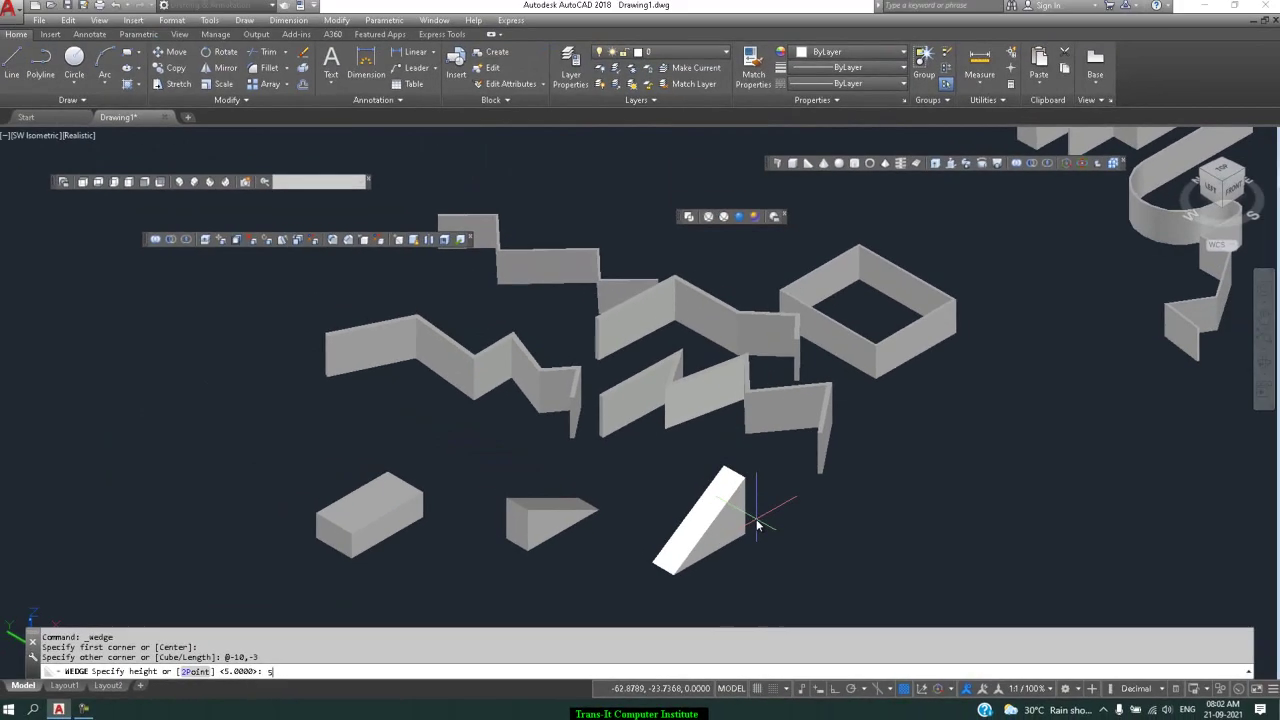
key(Return)
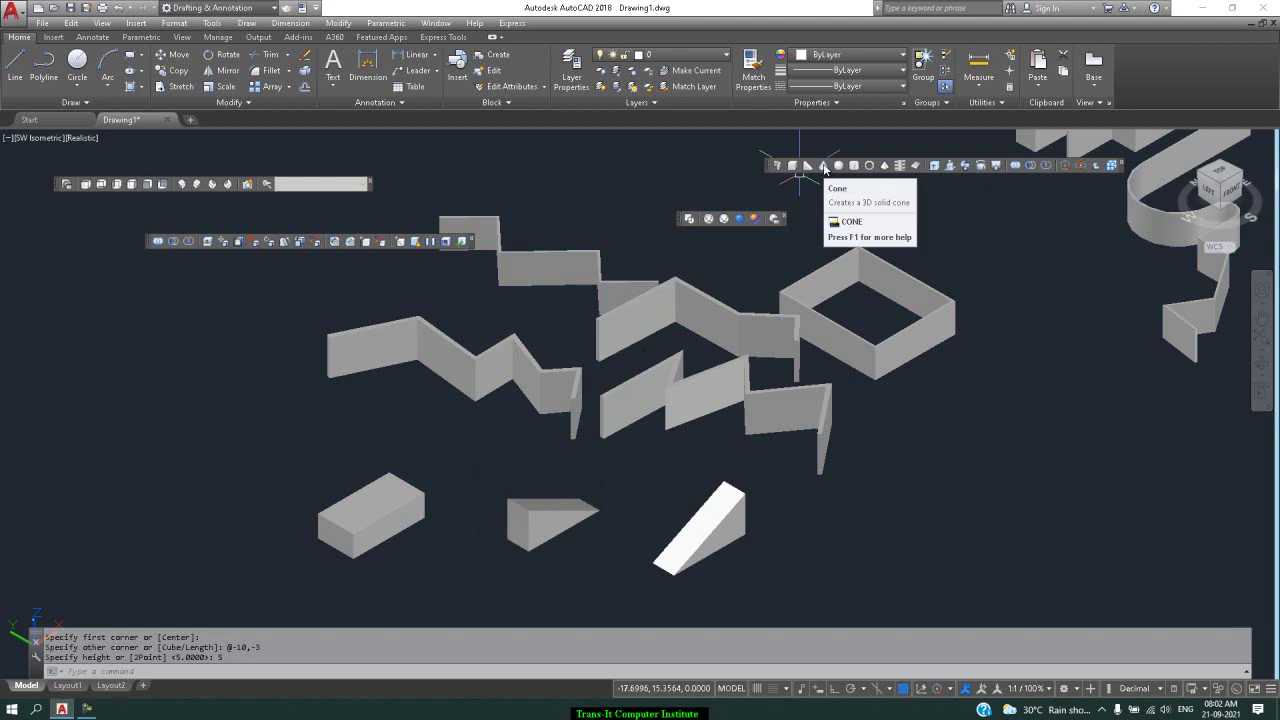
mouse_move(825, 22)
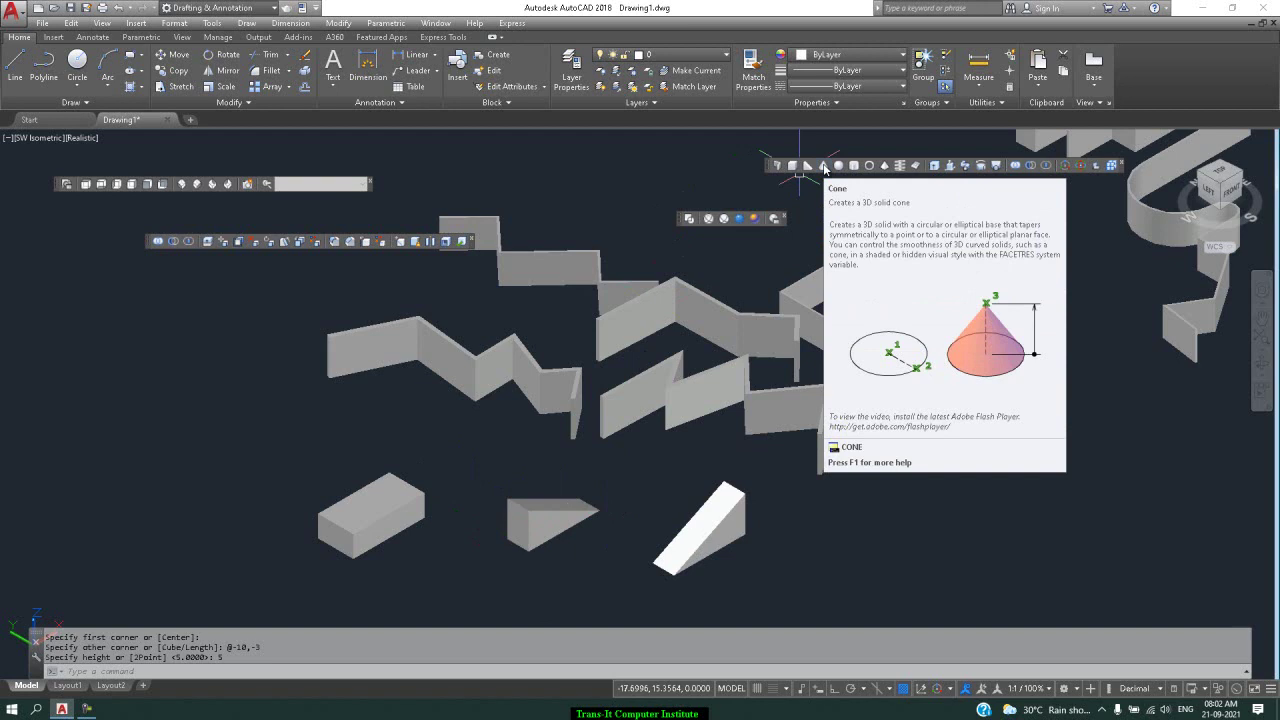
- Place a solid cone of base radius 2 and height 6 left of the walls
click(824, 167)
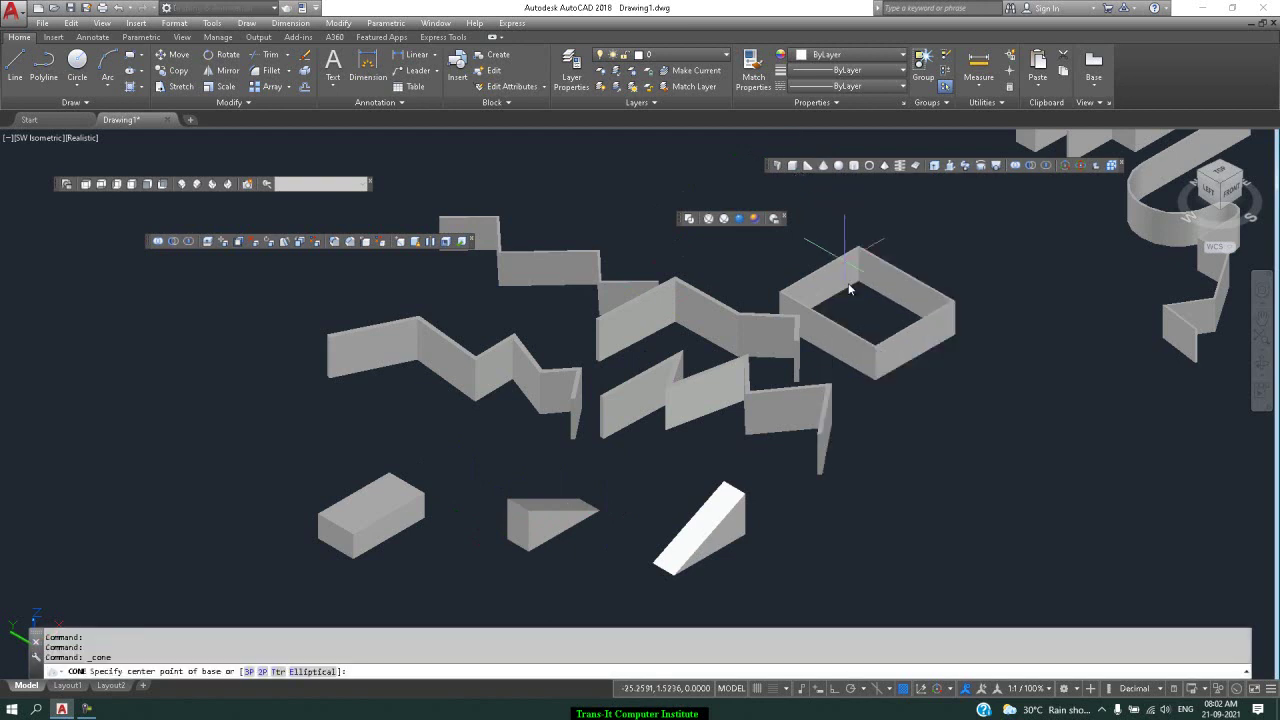
click(225, 408)
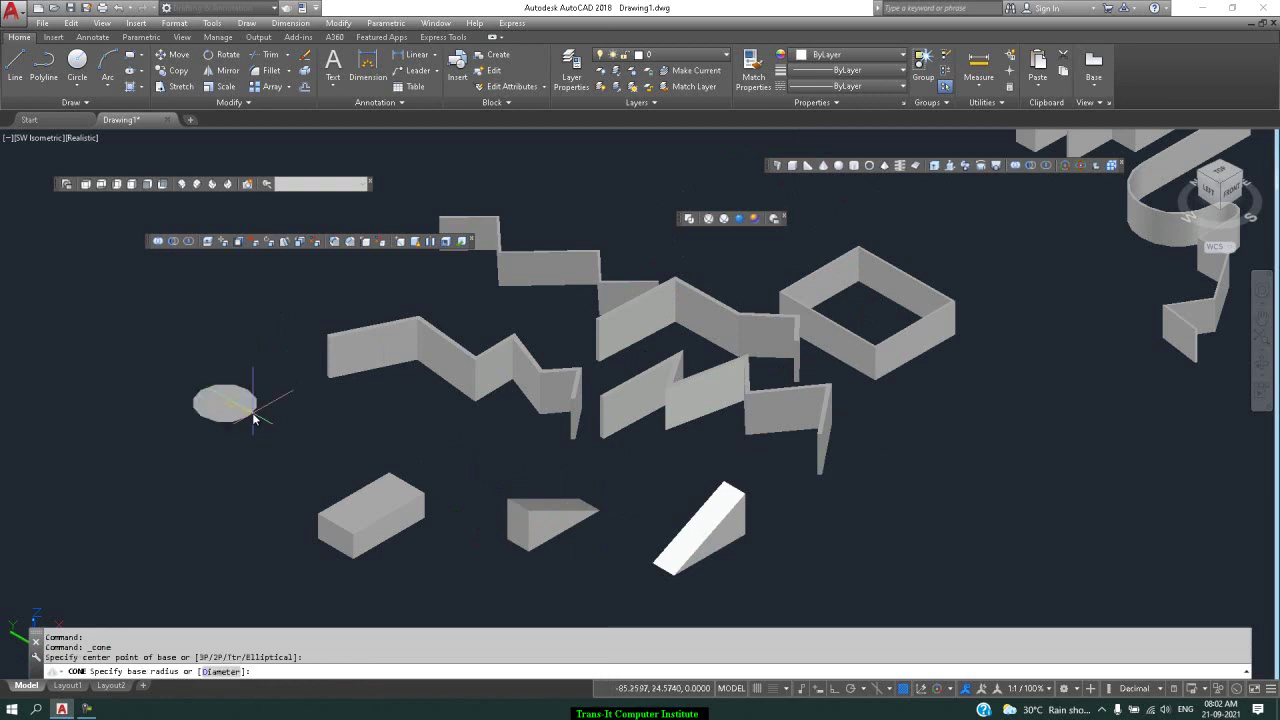
text(2)
key(Return)
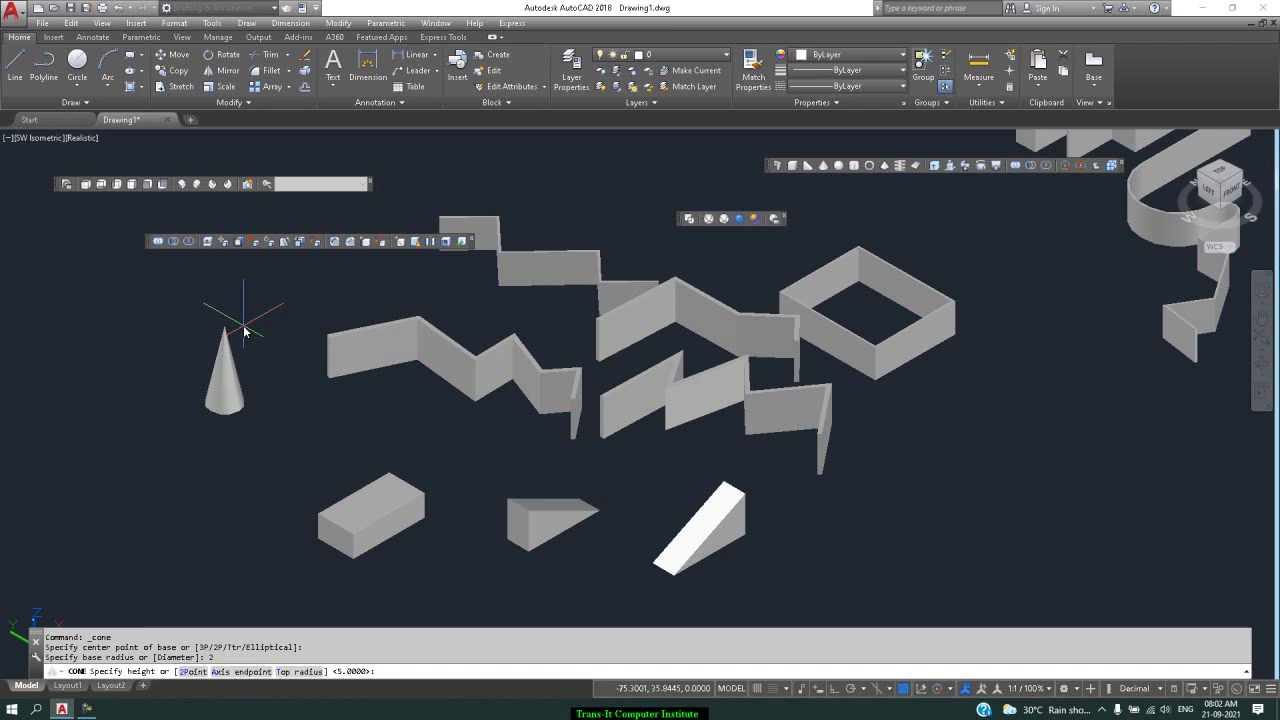
text(6)
key(Return)
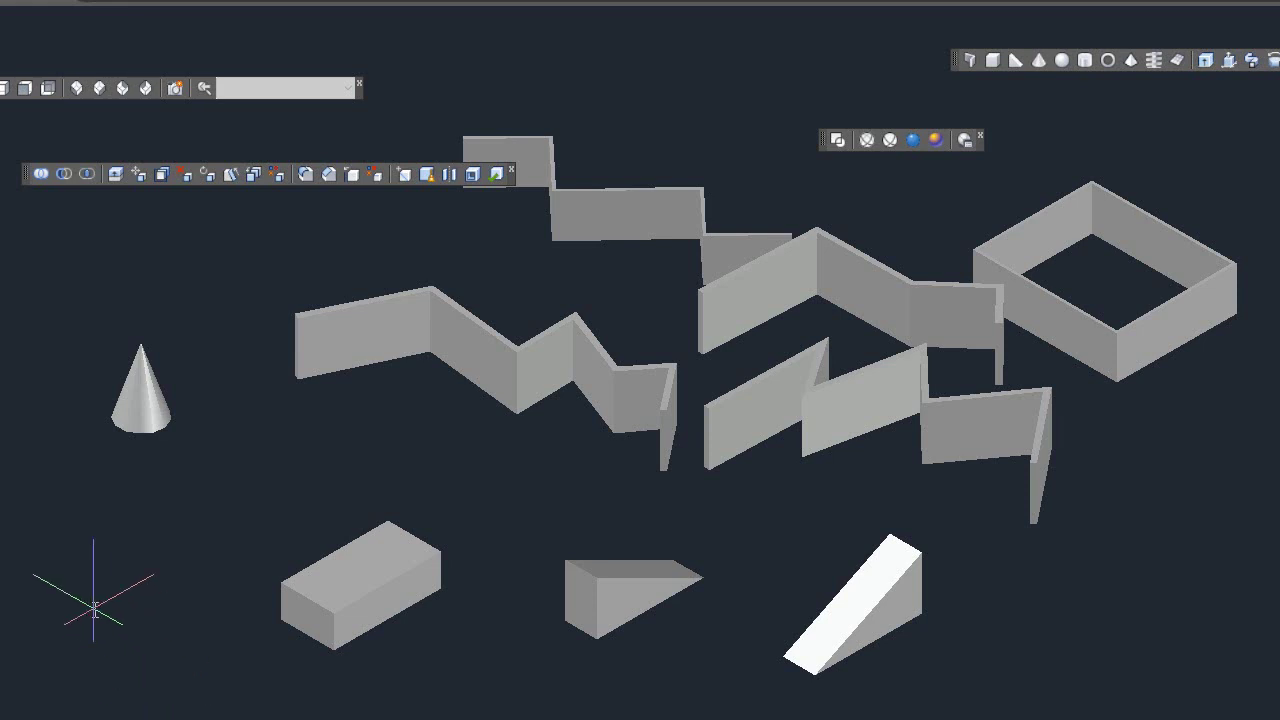
- Draw a cone of base radius 3 lying on its side, axis endpoint 6 units away
click(64, 578)
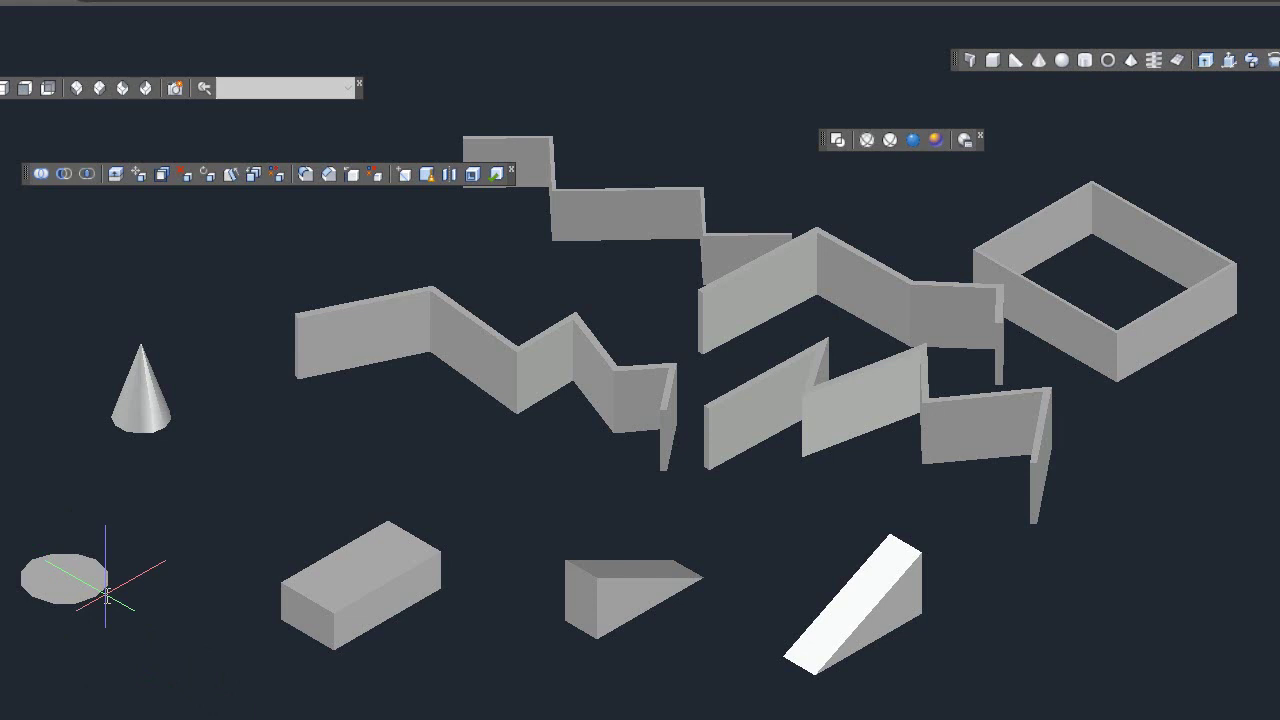
click(106, 596)
text(3)
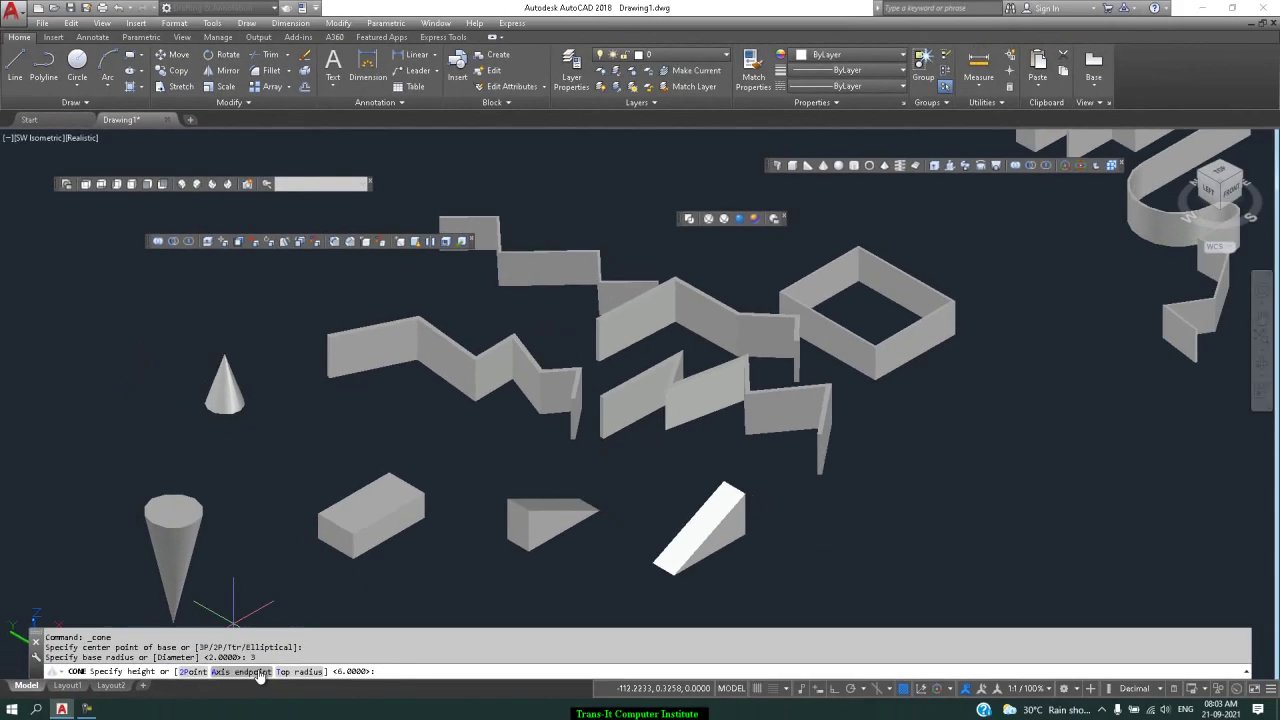
text(A)
key(Return)
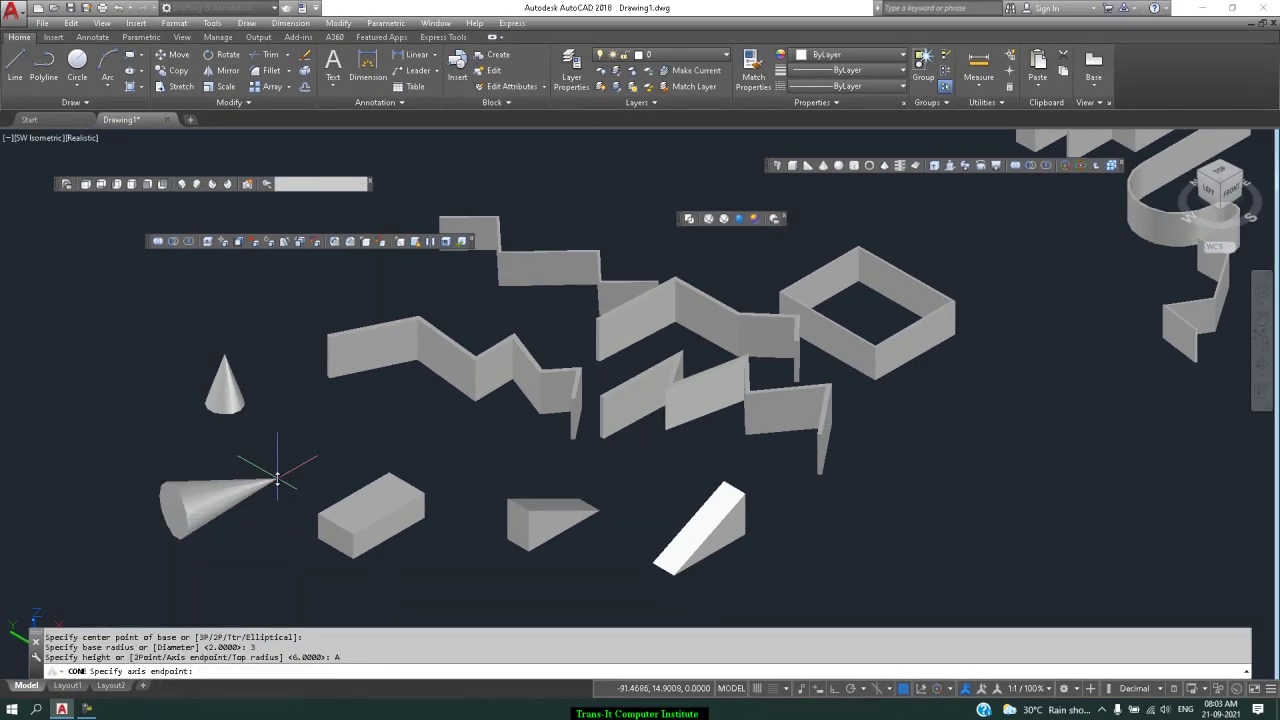
key(Return)
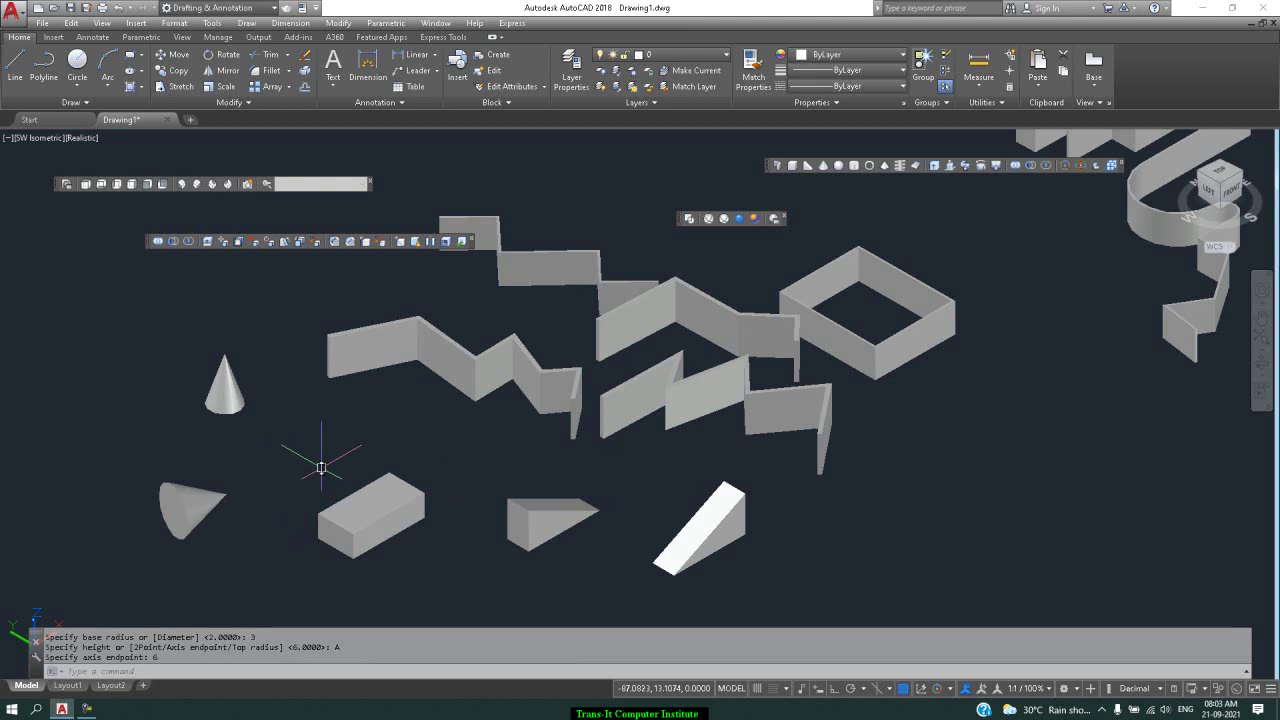
key(Return)
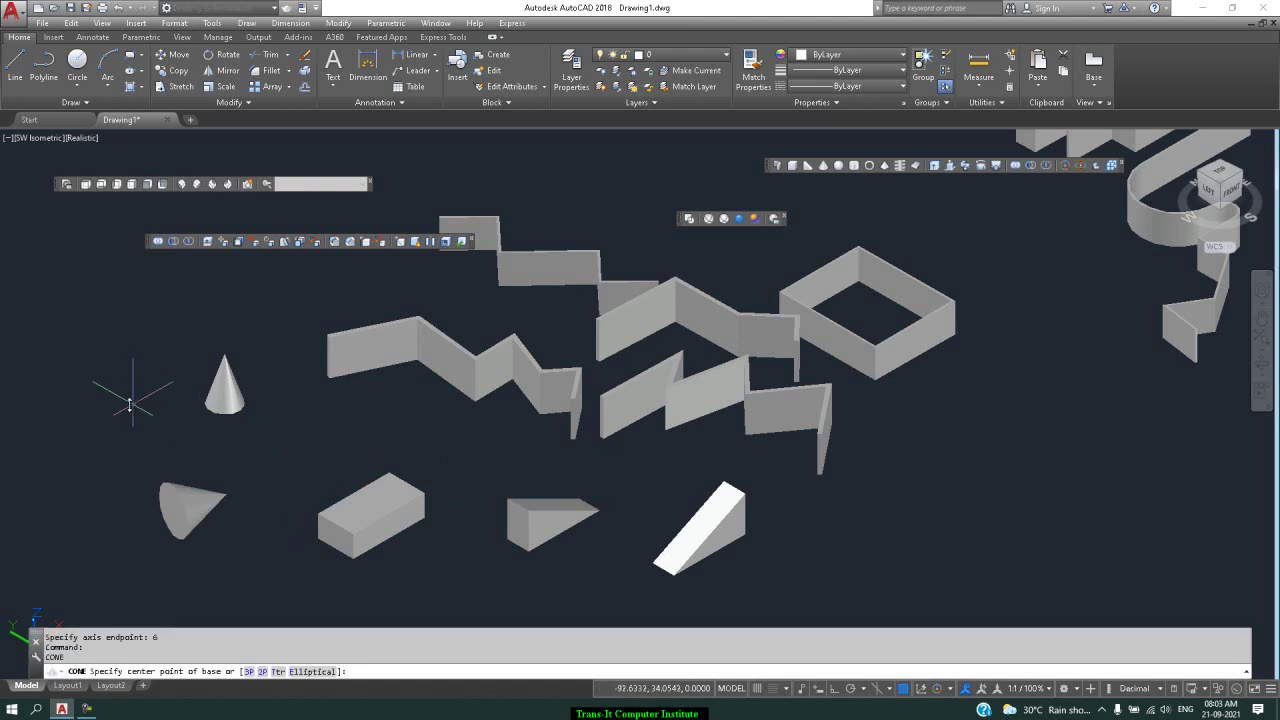
- Draw a truncated cone with base radius 3, top radius 1 and height 5 at the far left
click(122, 401)
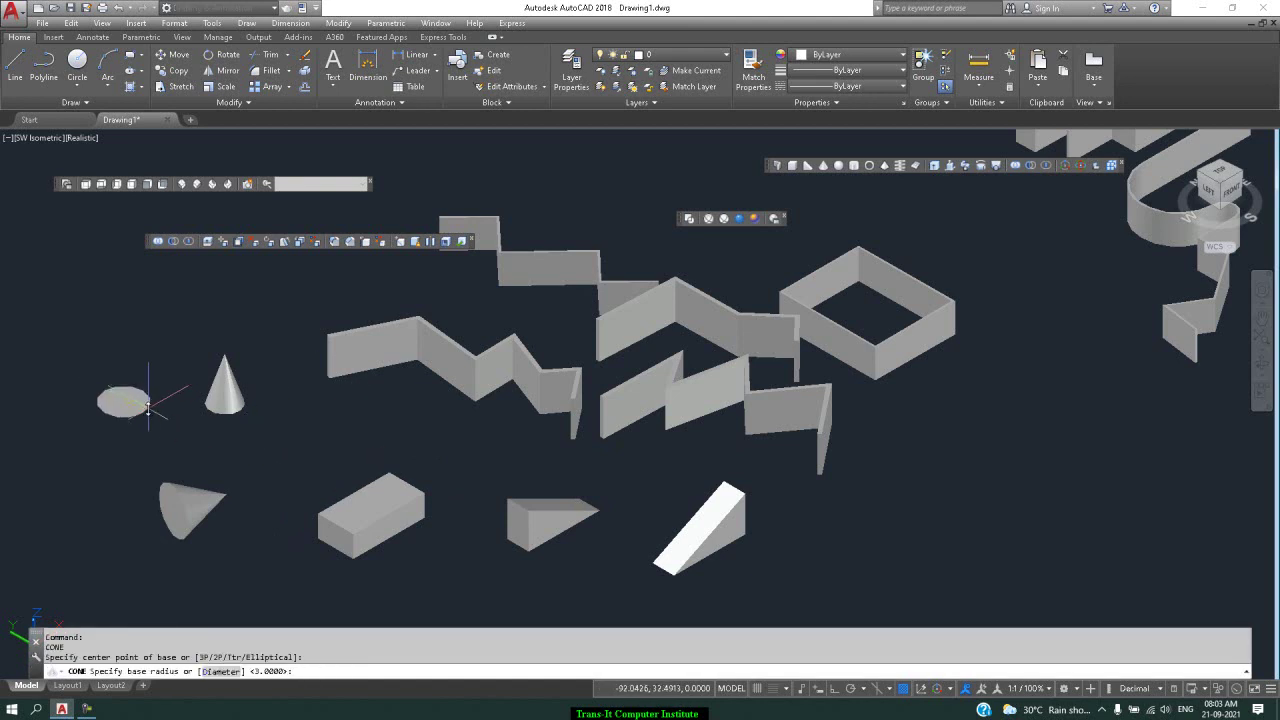
text(3)
key(Return)
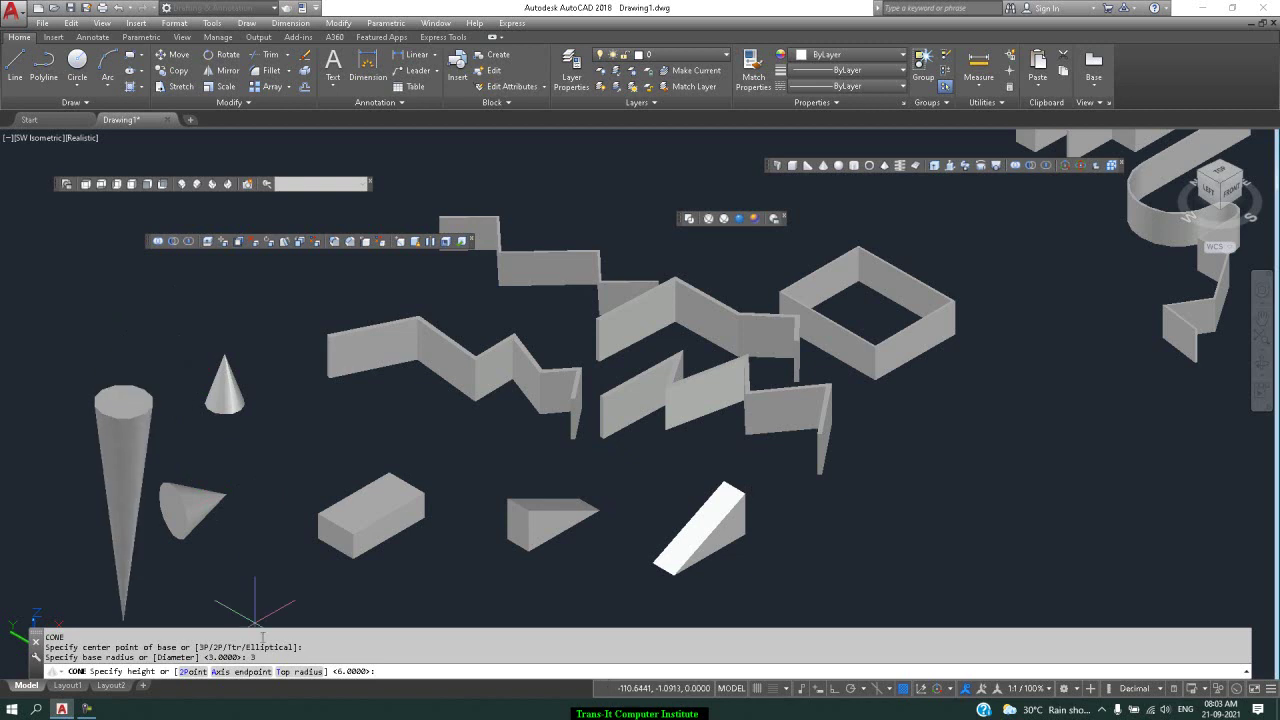
text(T)
key(Return)
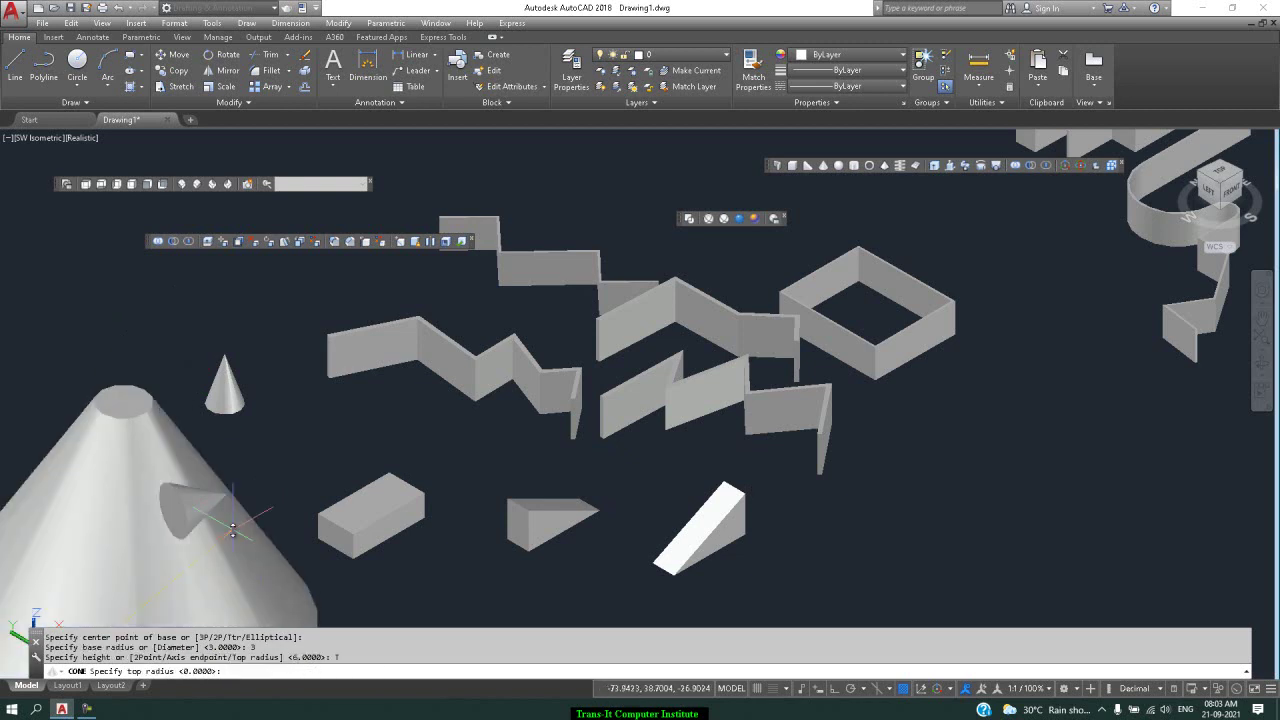
key(Return)
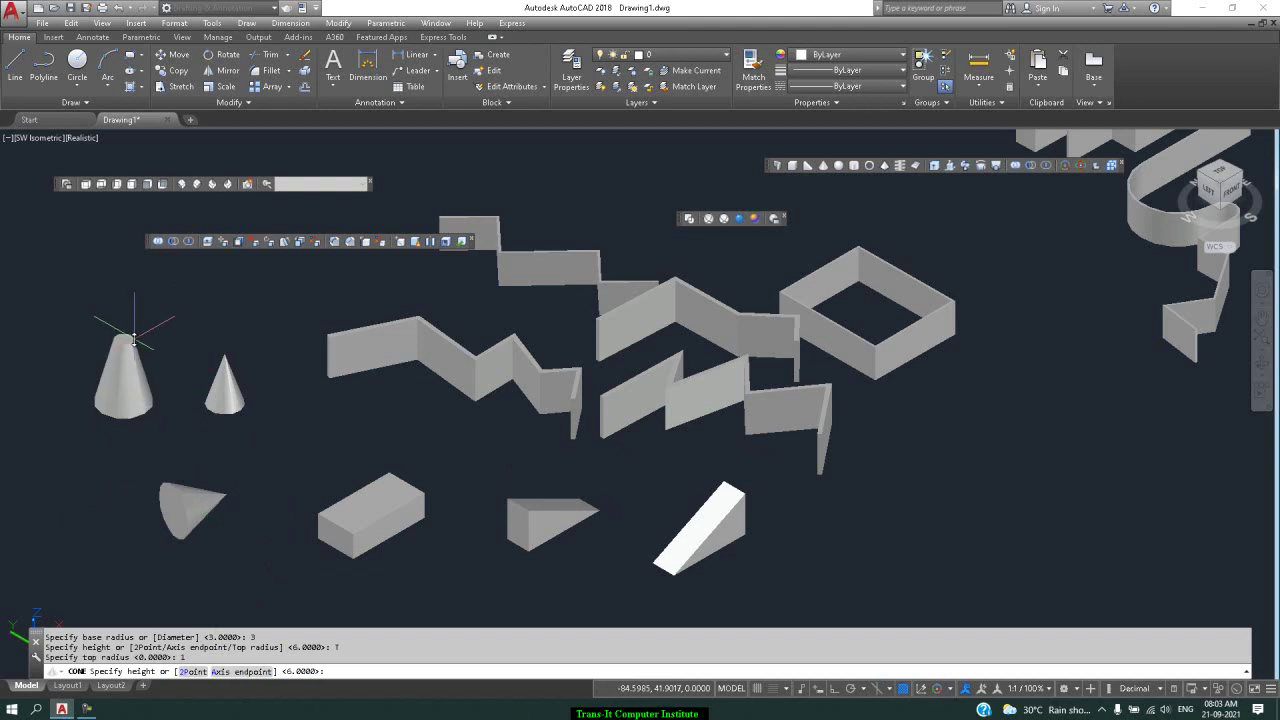
text(5)
key(Return)
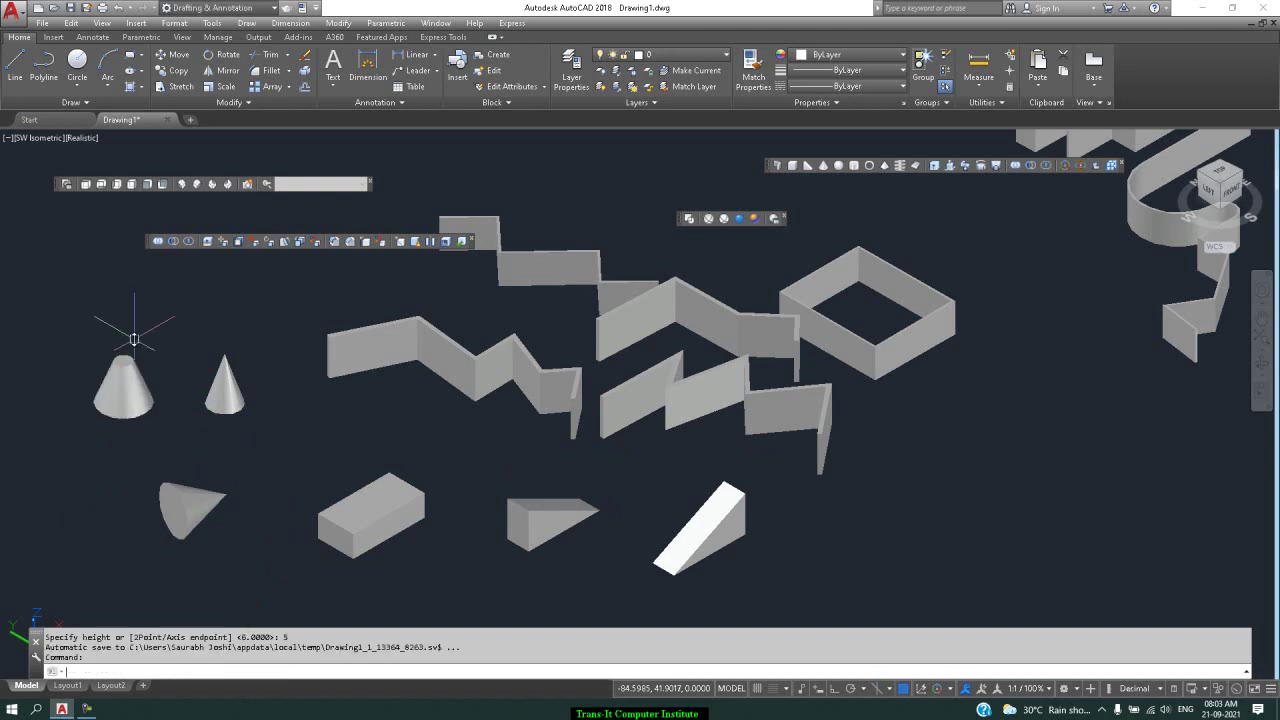
scroll(128, 386, up, 2)
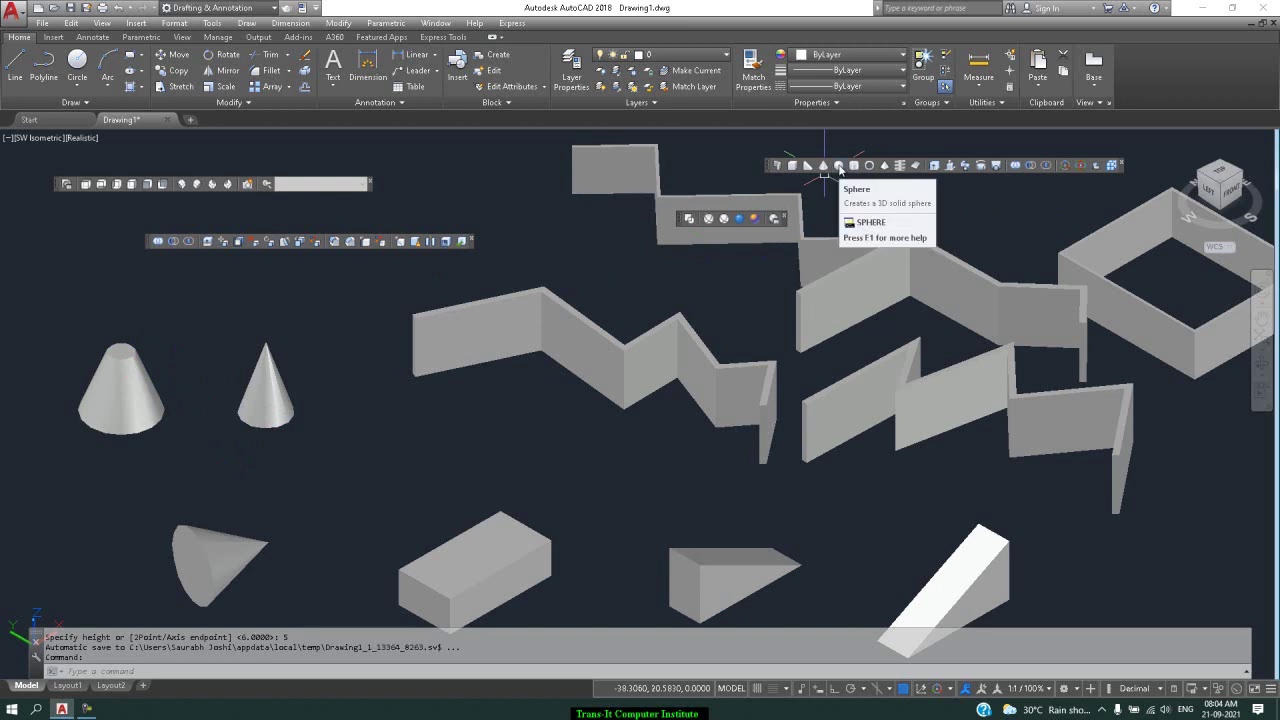
- Place a solid sphere of radius 3 near the cones
click(838, 166)
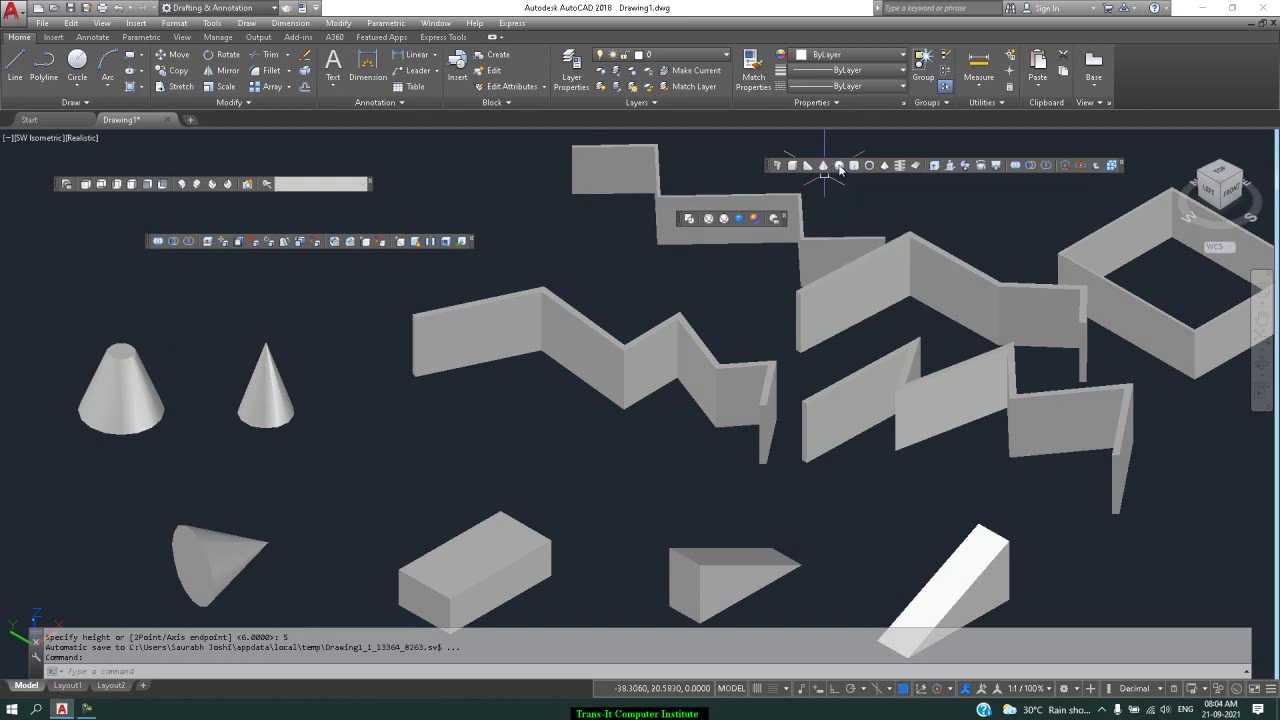
click(349, 465)
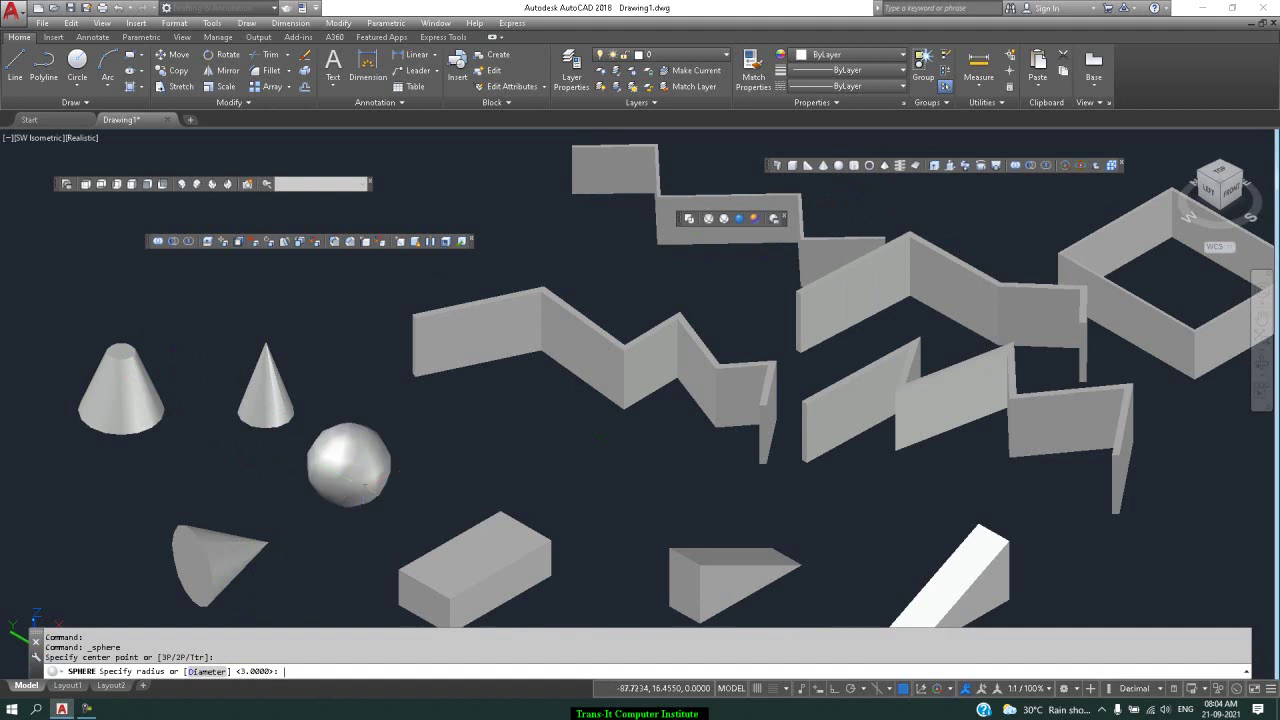
text(3)
key(Return)
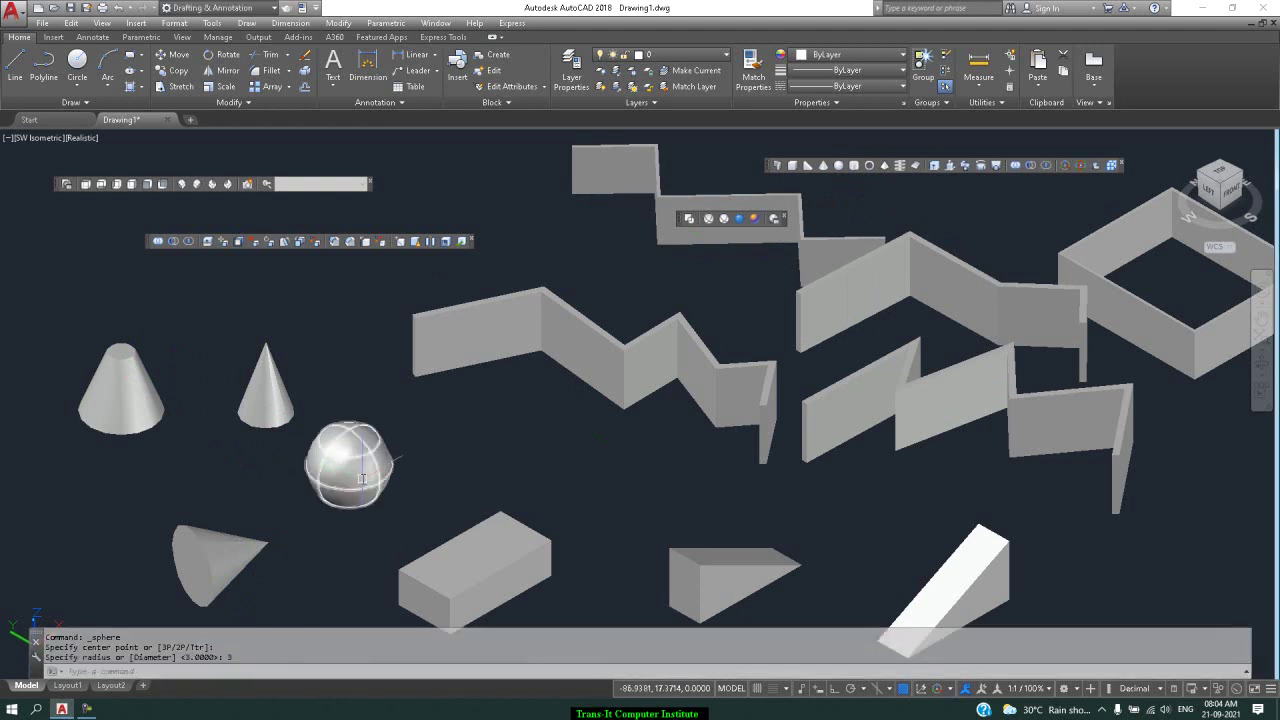
- Add an upright cylinder of radius 3 and height 6
click(853, 166)
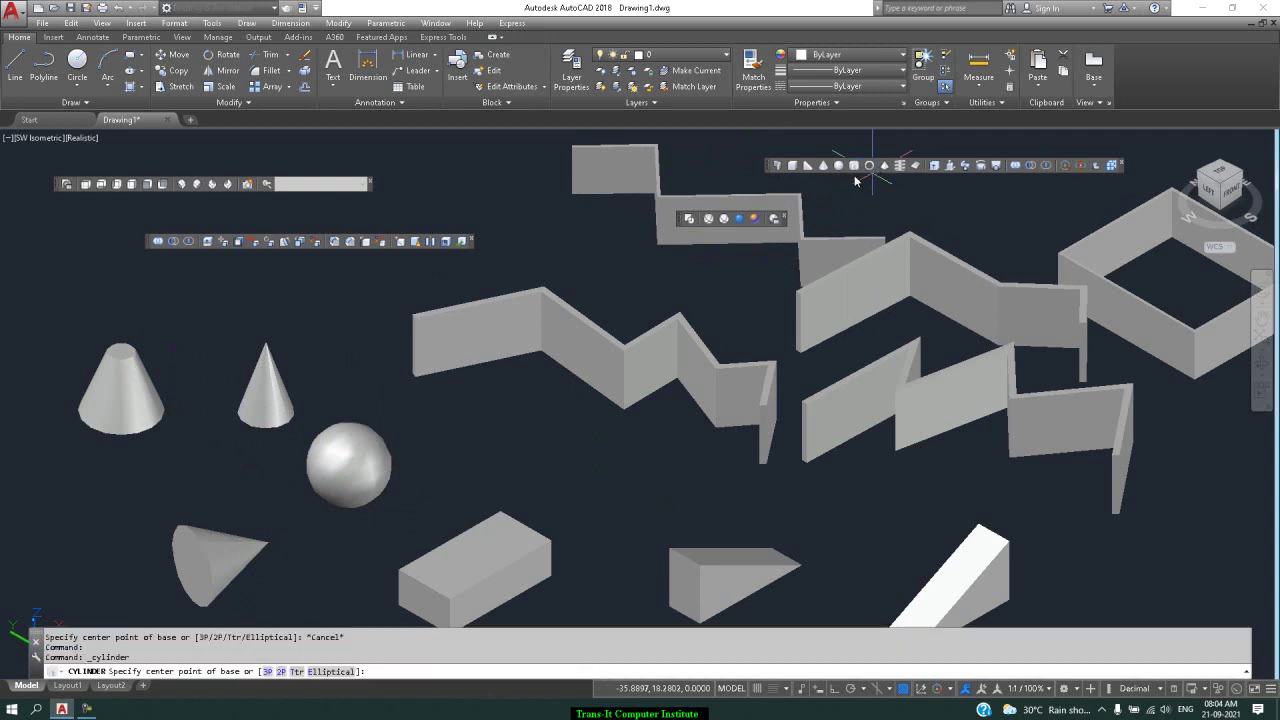
click(213, 324)
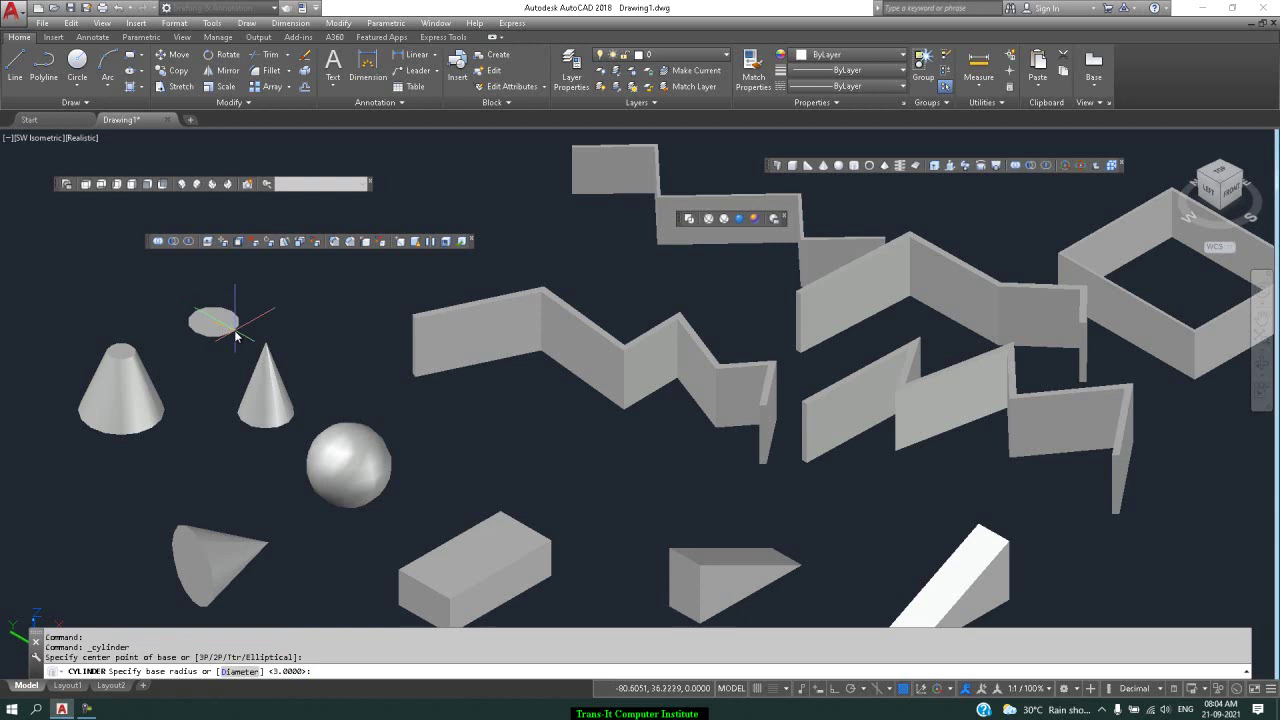
text(3)
key(Return)
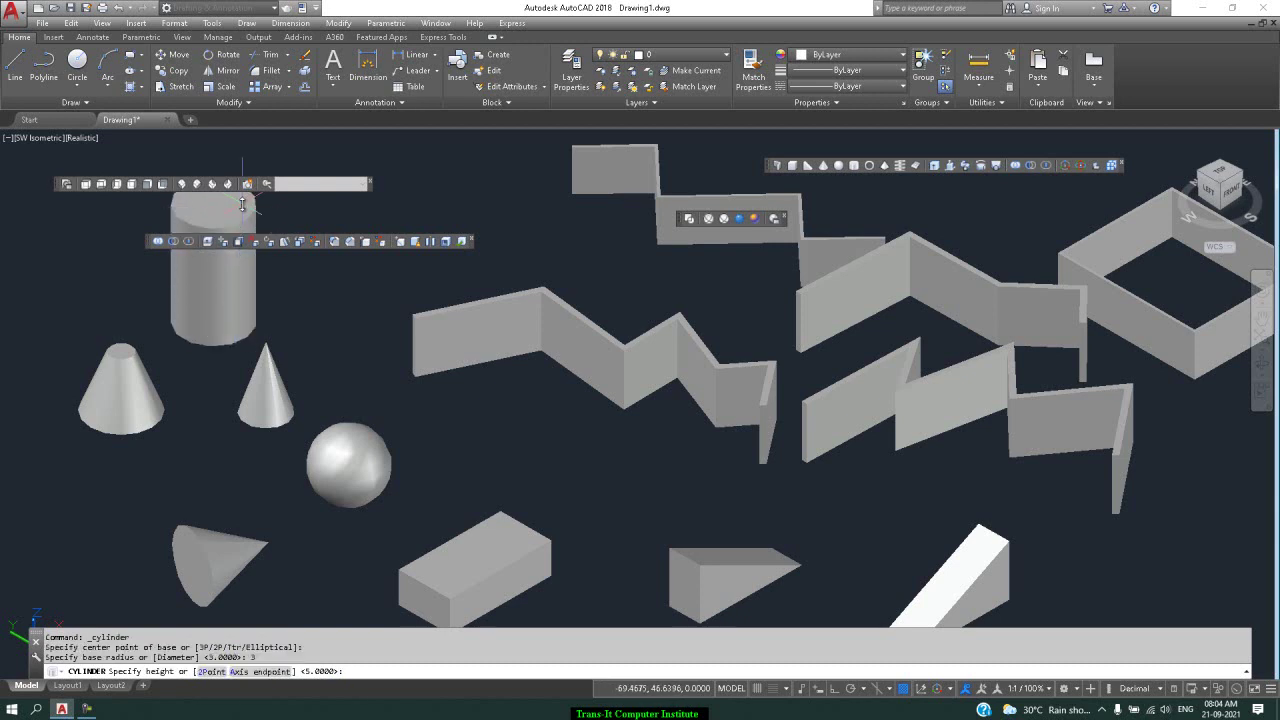
key(Return)
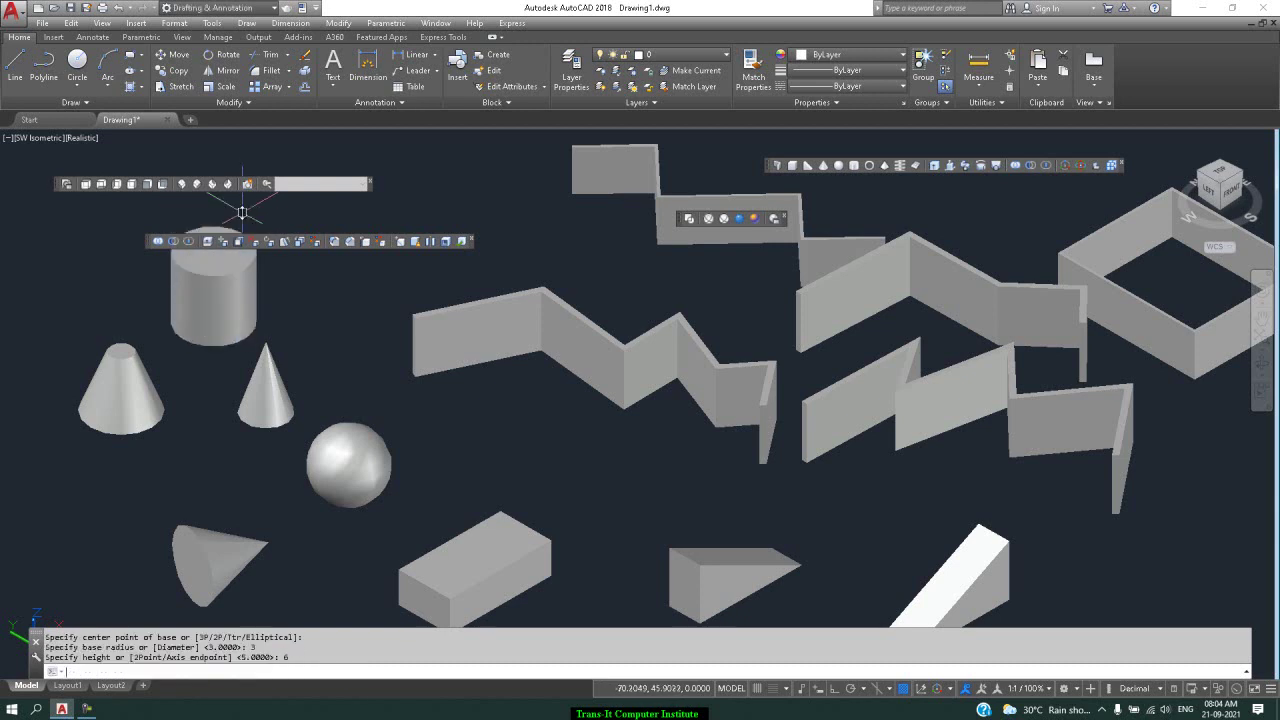
mouse_move(212, 285)
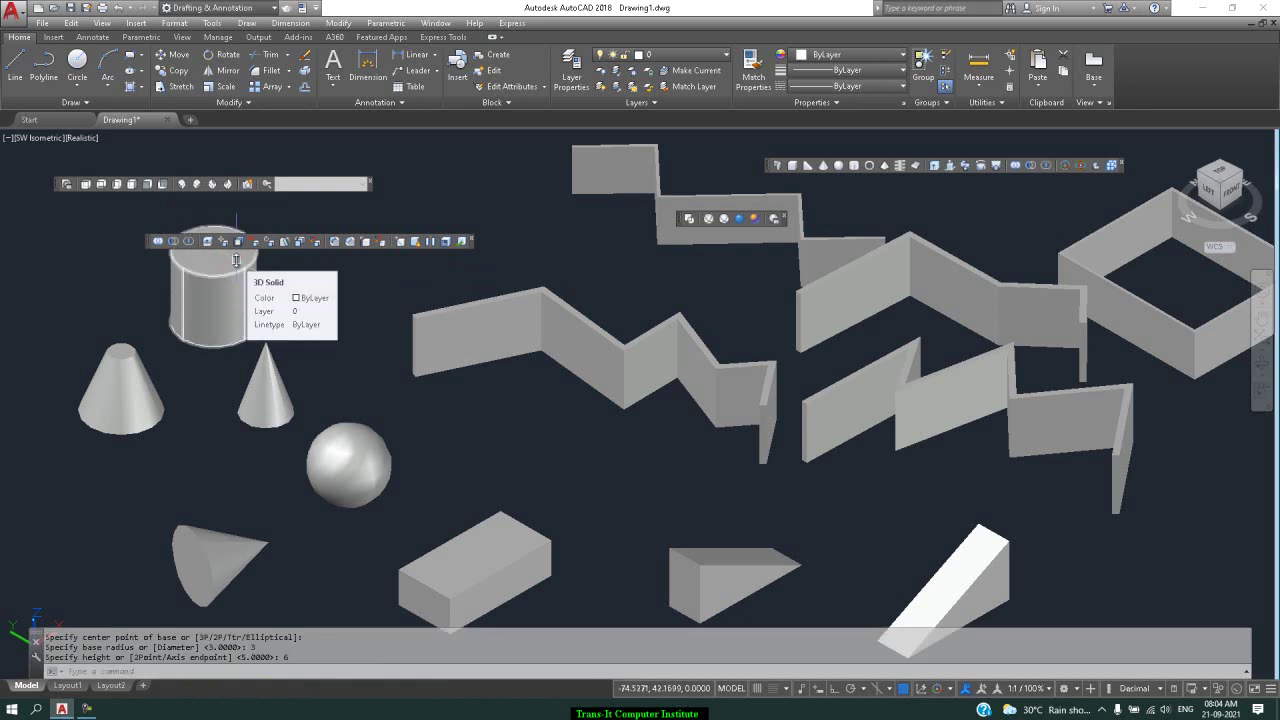
key(Return)
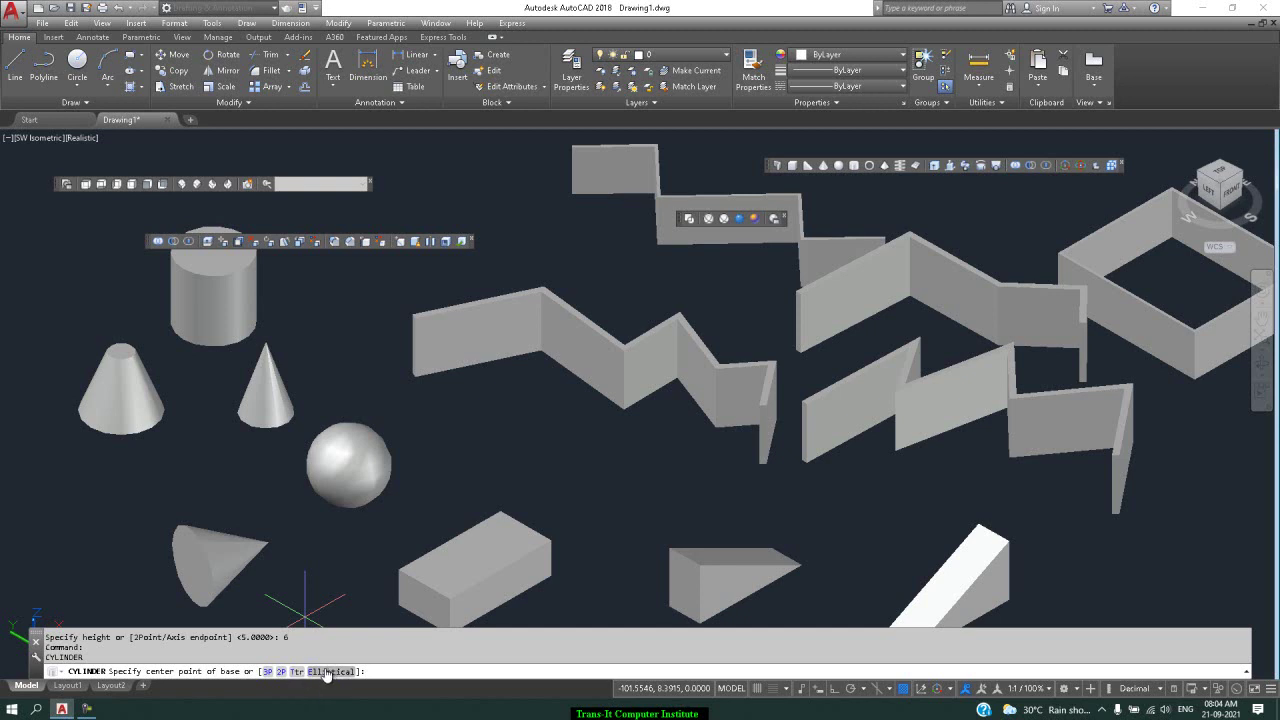
- Draw an elliptical-base cylinder 3 units high beside the tall cylinder
click(326, 672)
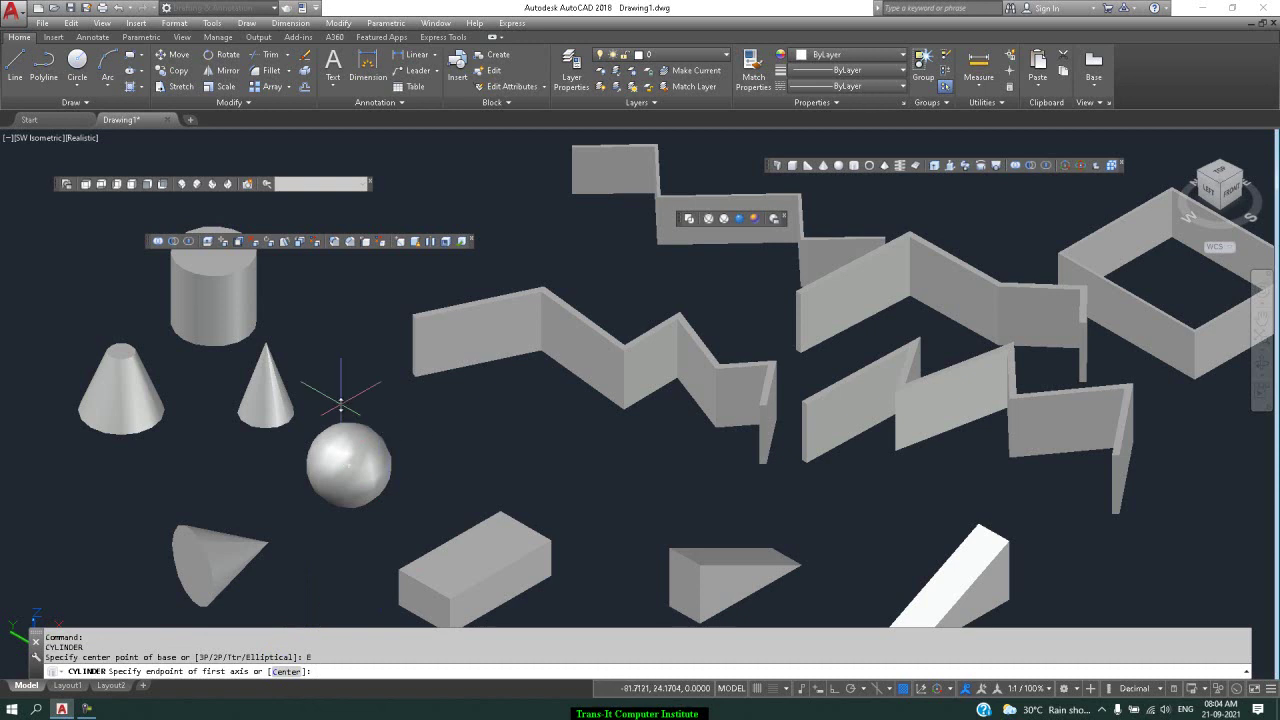
click(318, 347)
click(386, 314)
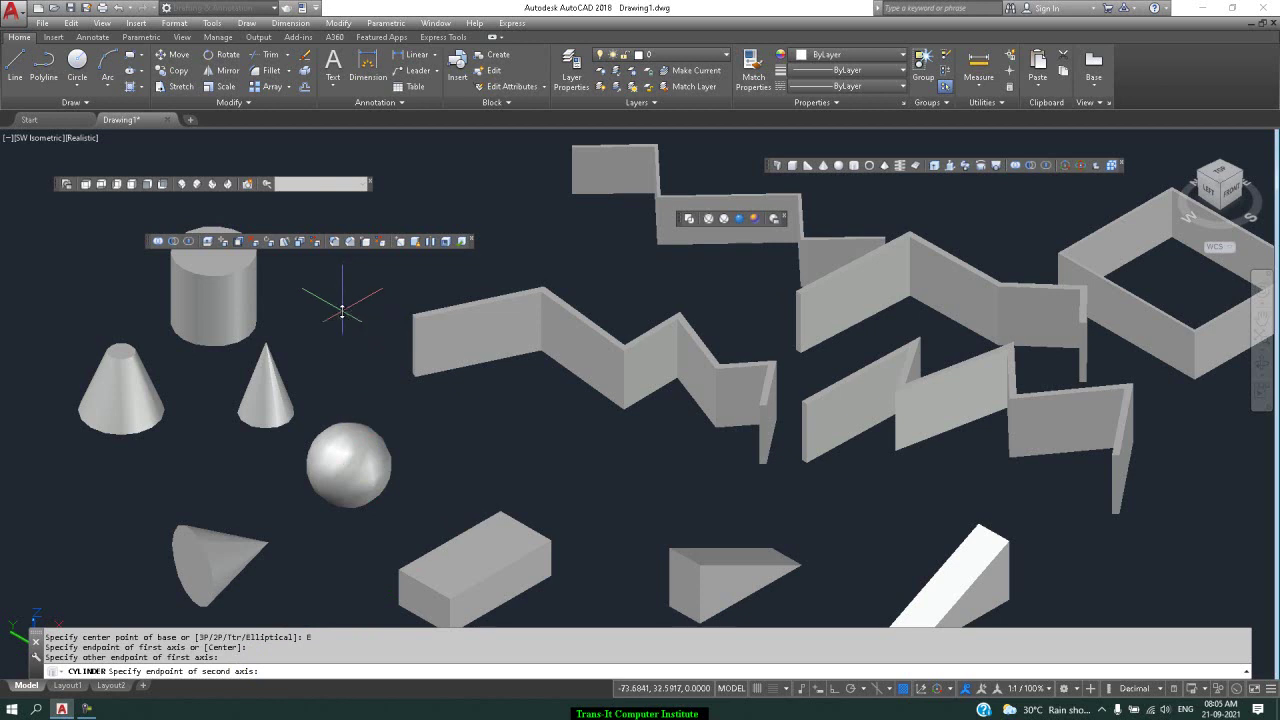
click(342, 308)
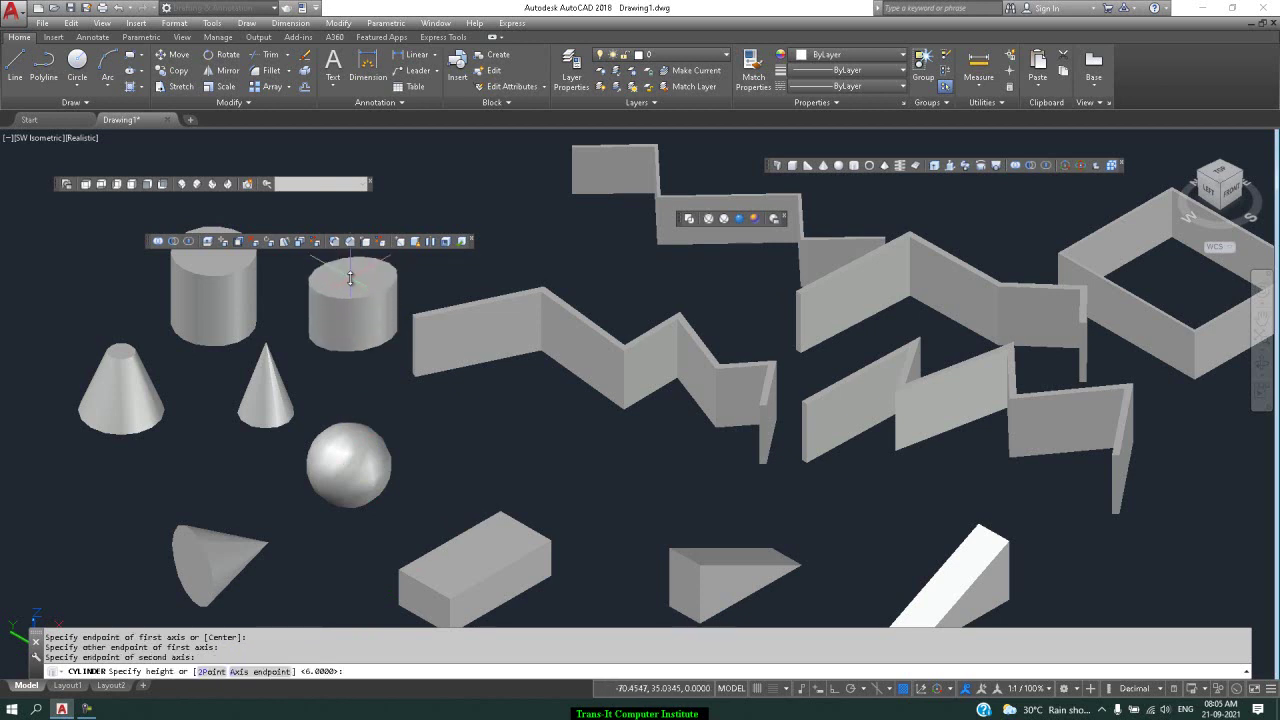
text(3)
key(Return)
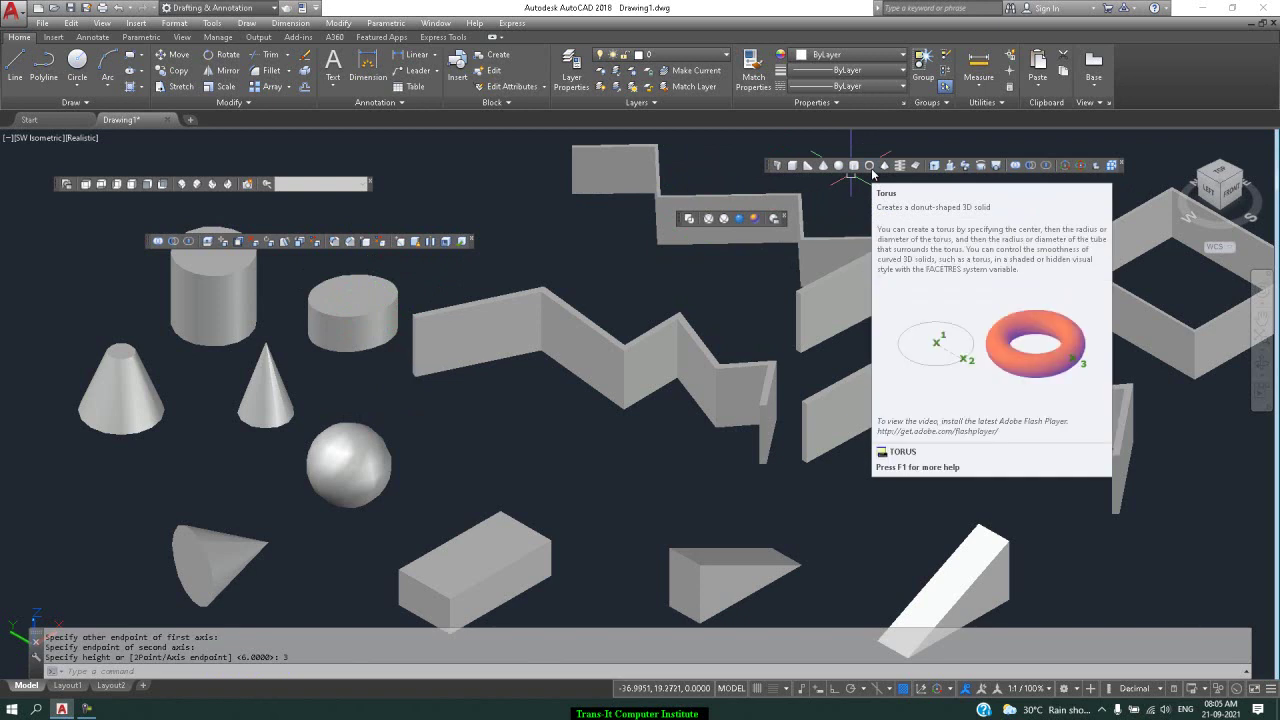
double_click(870, 168)
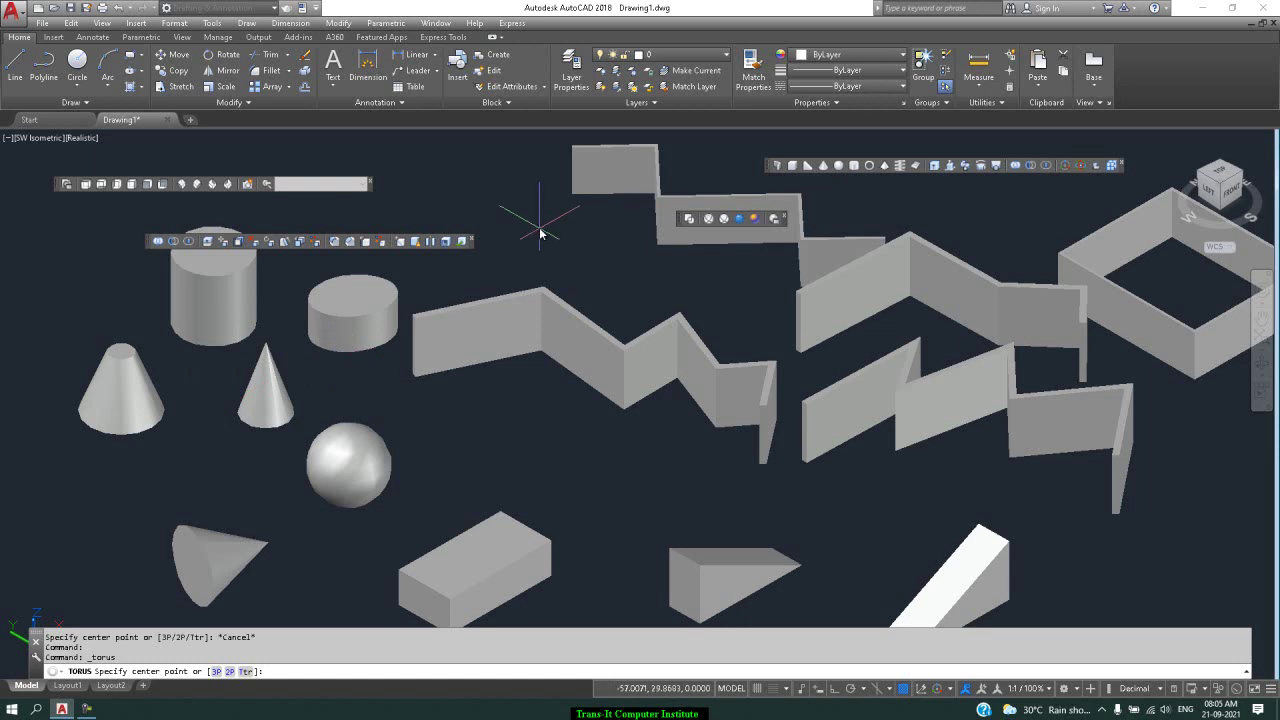
- Draw a torus of radius 5 with a 0.2 tube radius above the cylinders
click(463, 191)
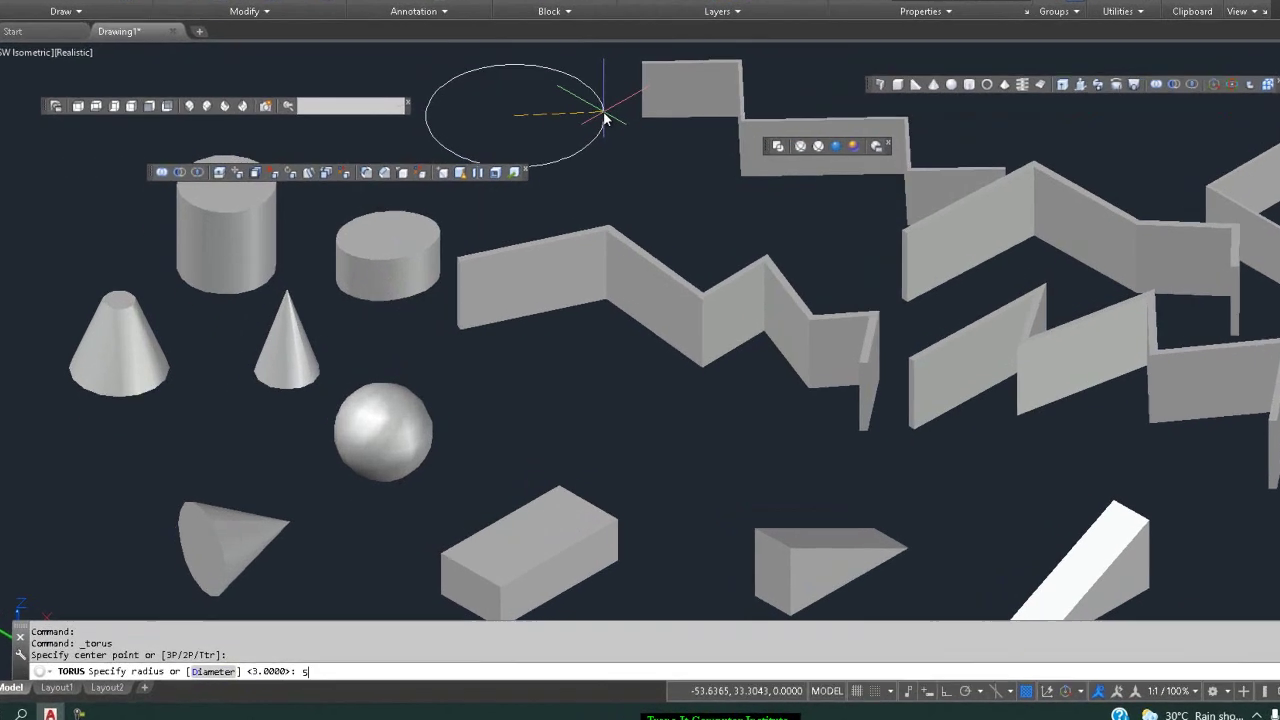
text(5)
key(Return)
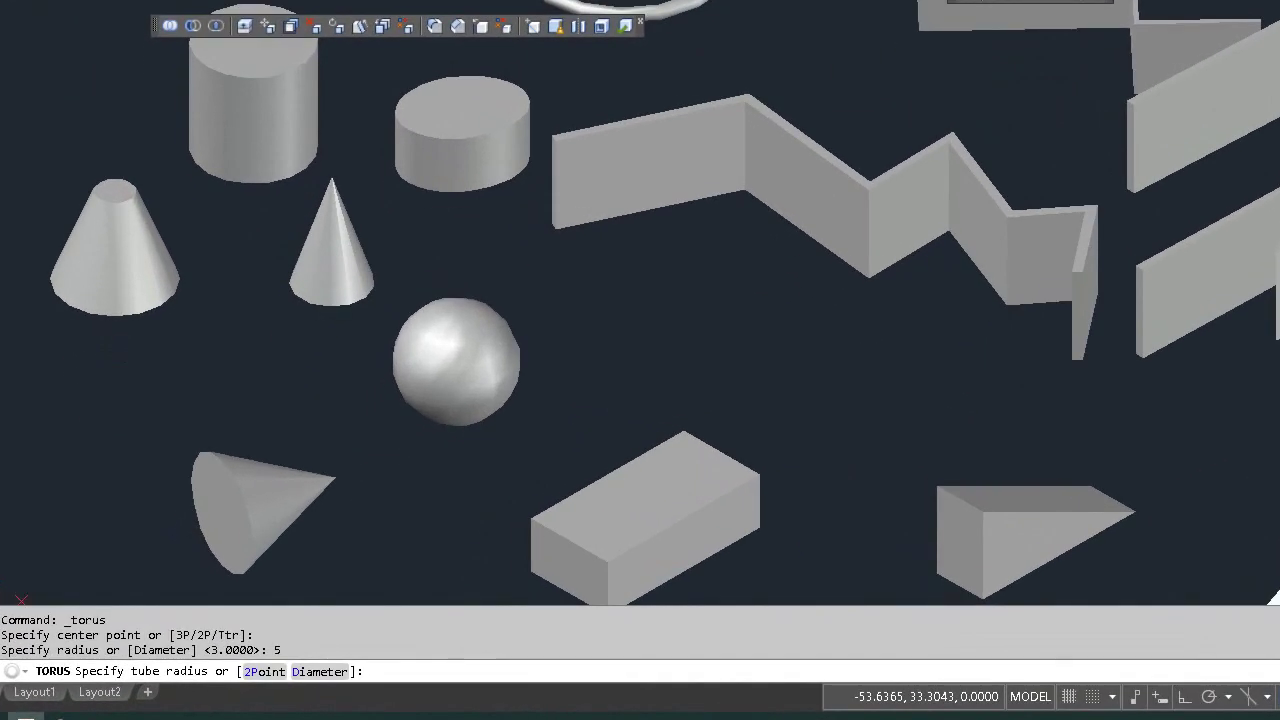
text(2)
key(Return)
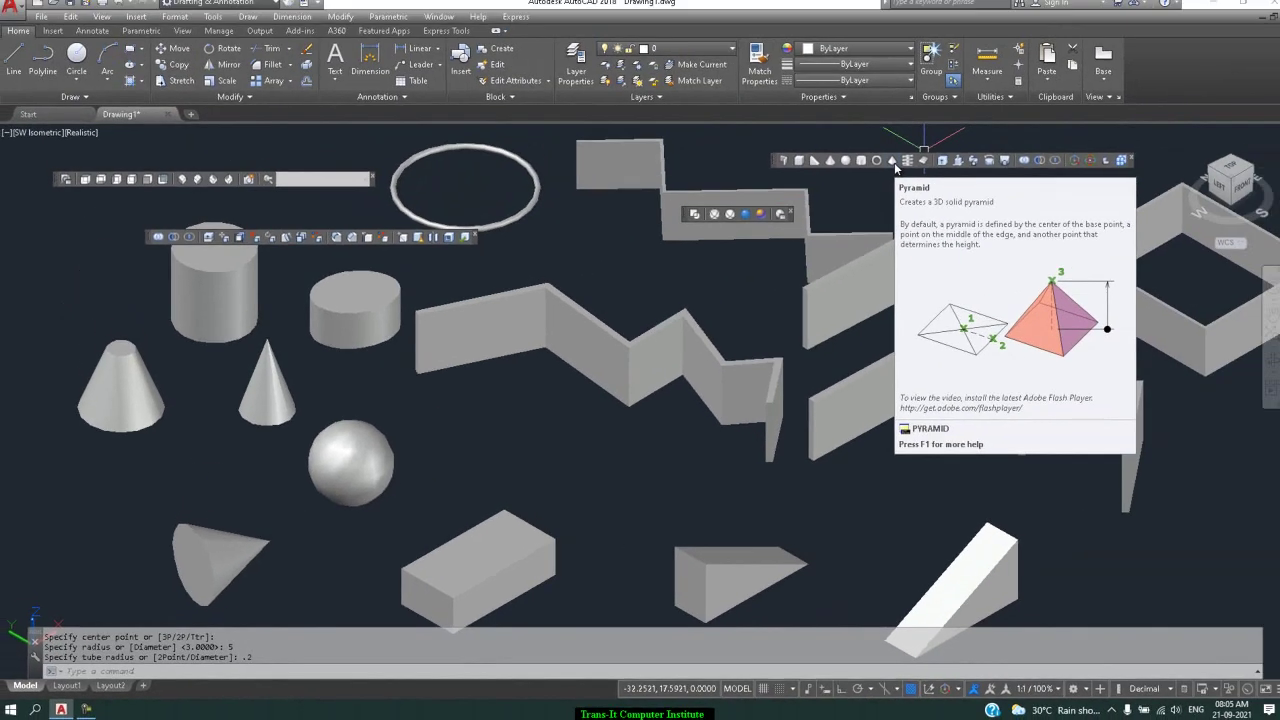
click(884, 165)
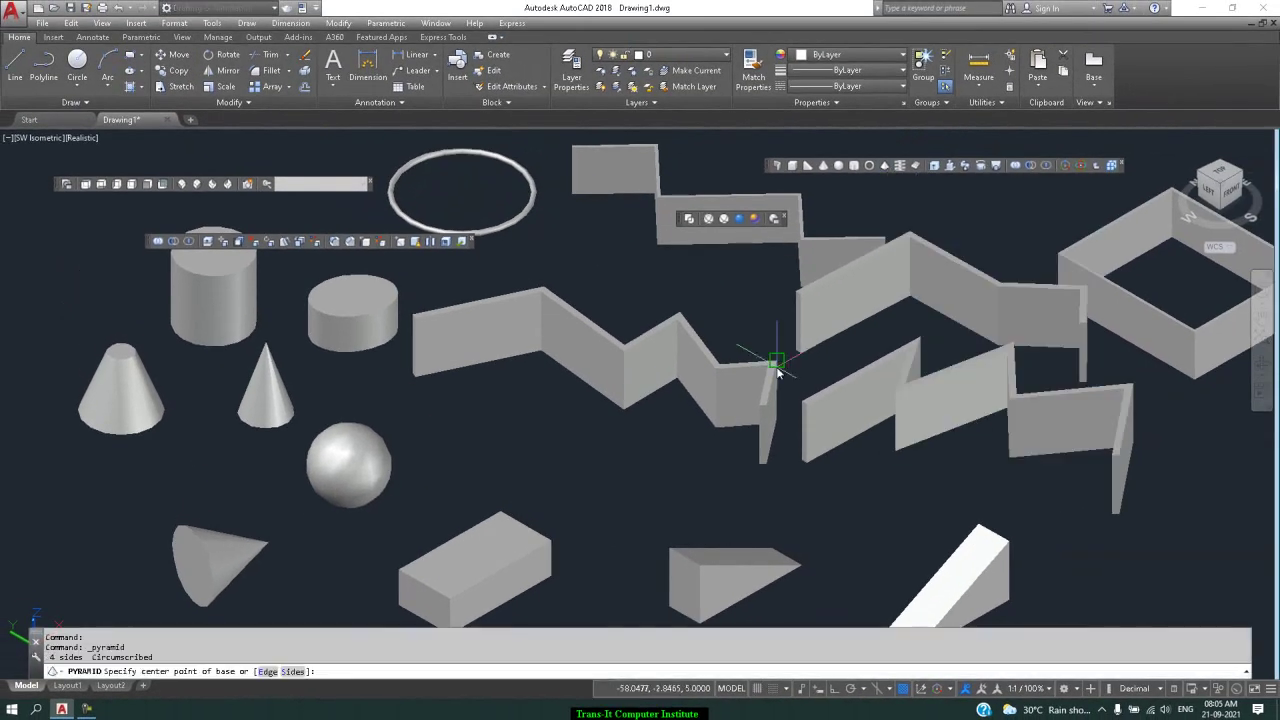
- Build a square pyramid of base radius 2 and height 5, restarting it once
click(522, 470)
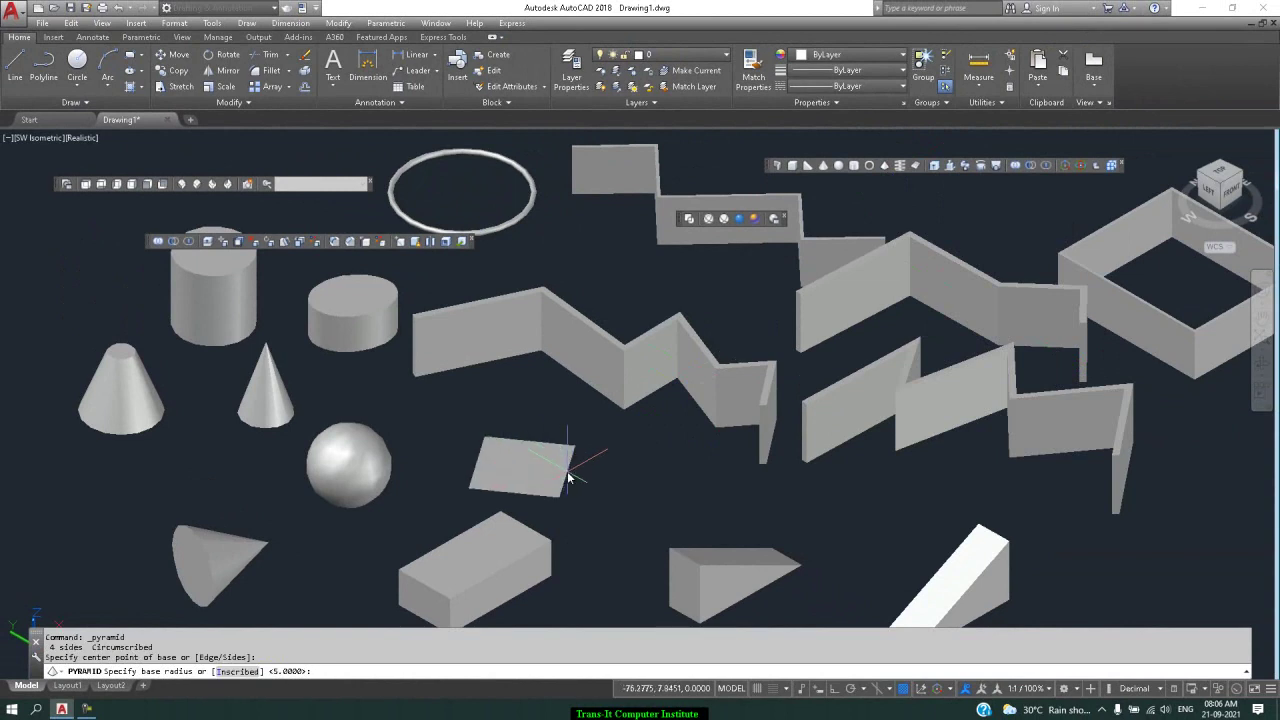
text(2)
key(Return)
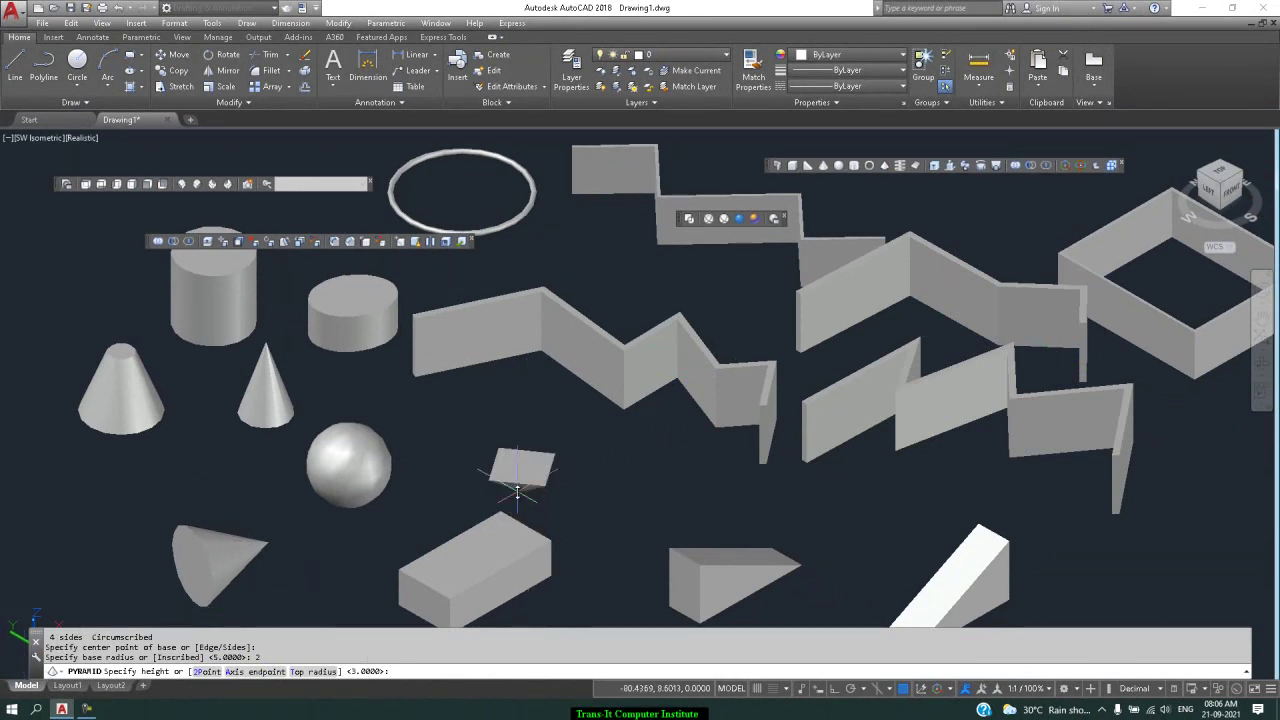
key(Escape)
key(Return)
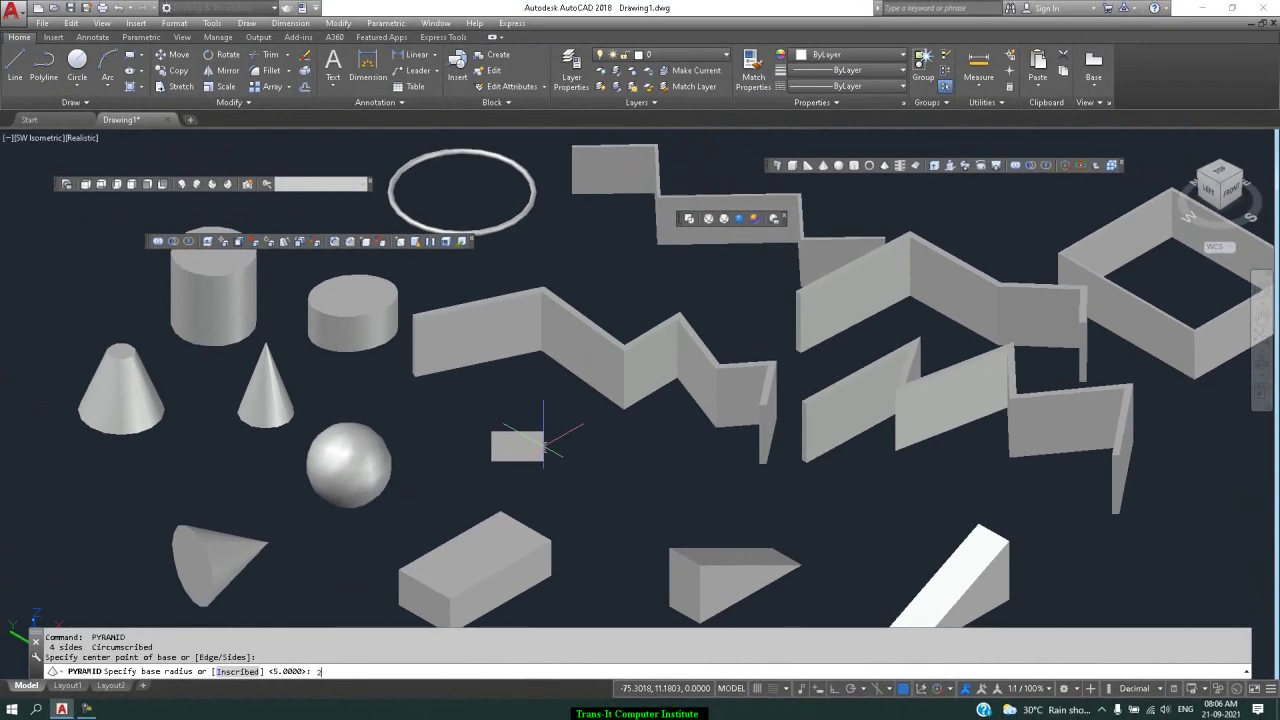
text(2)
key(Return)
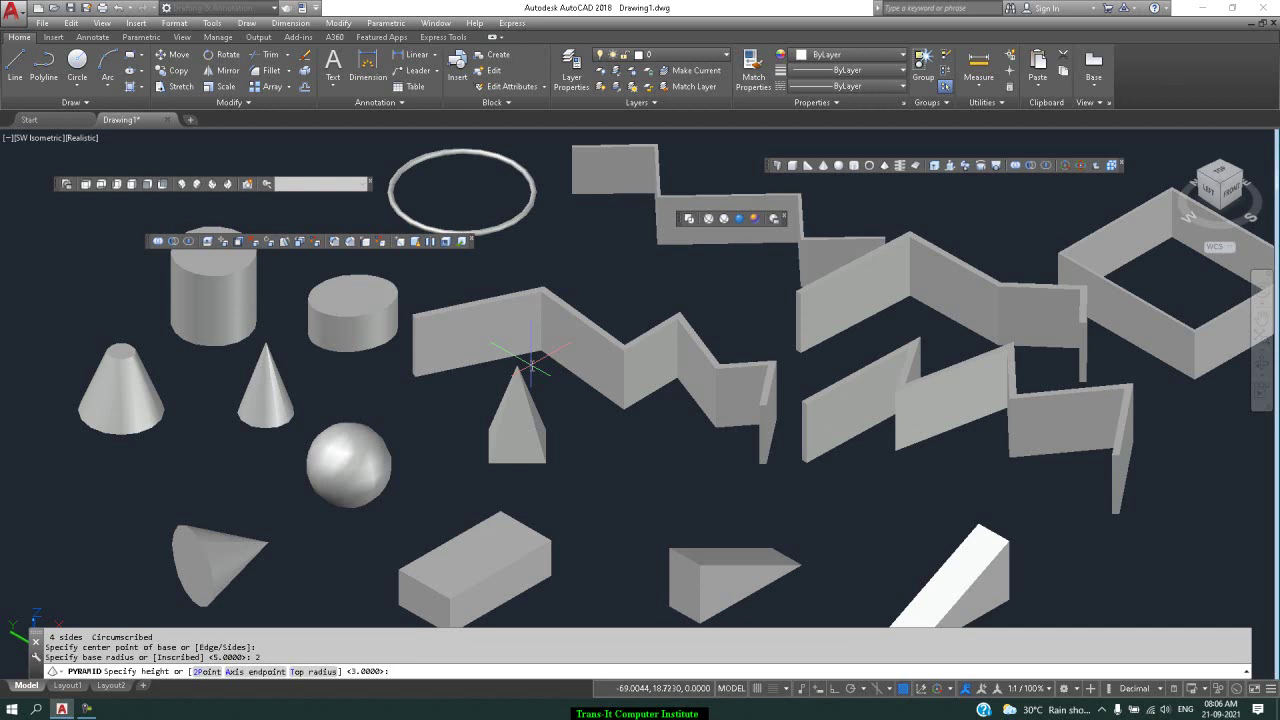
text(5)
key(Return)
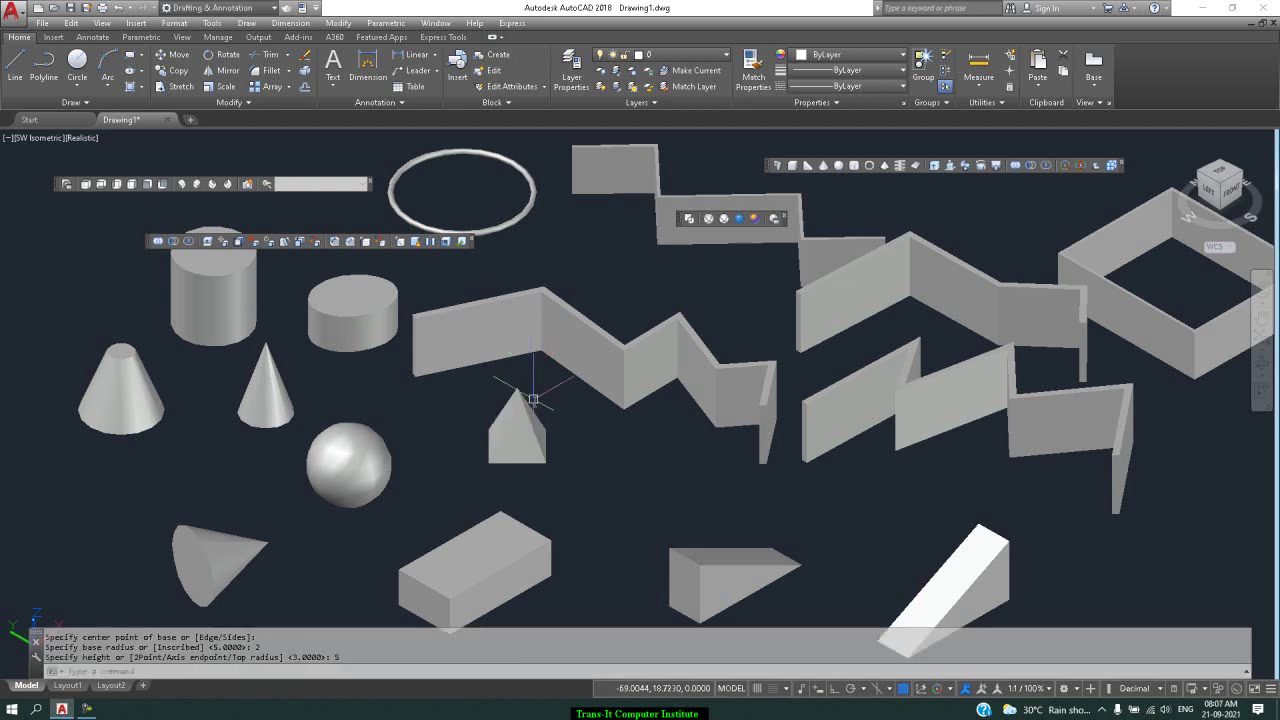
scroll(523, 461, up, 2)
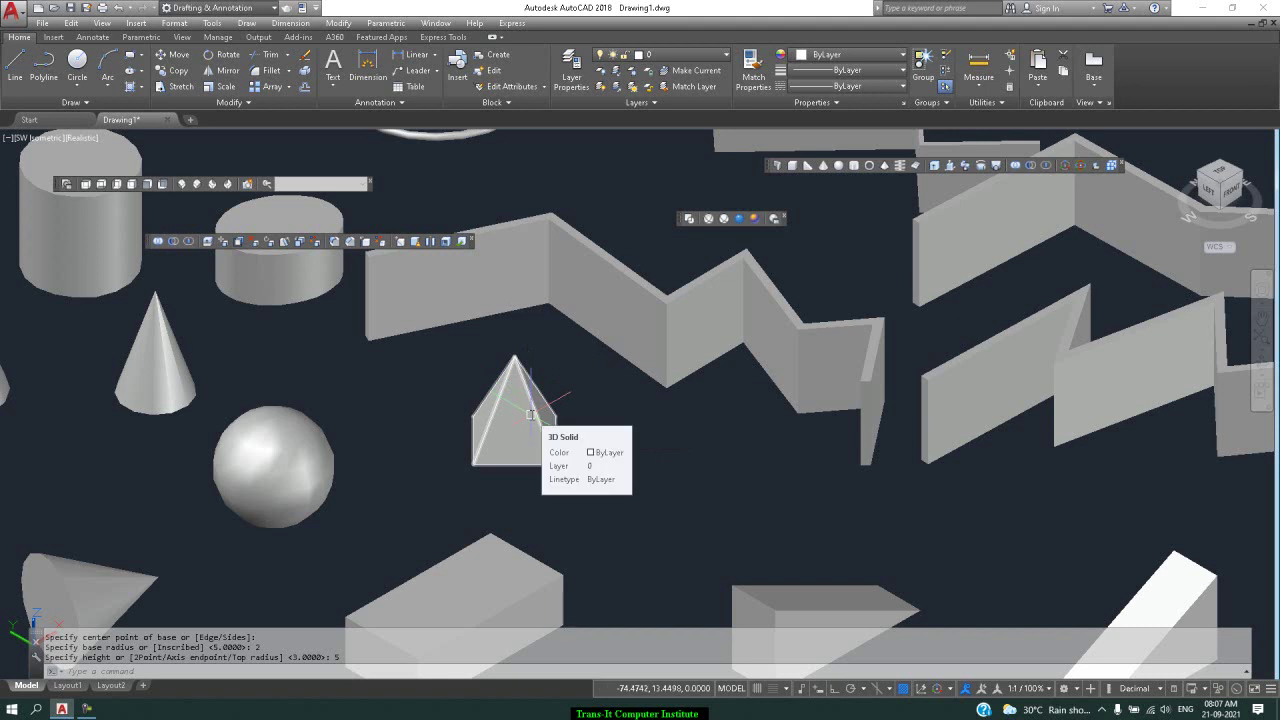
scroll(530, 415, down, 2)
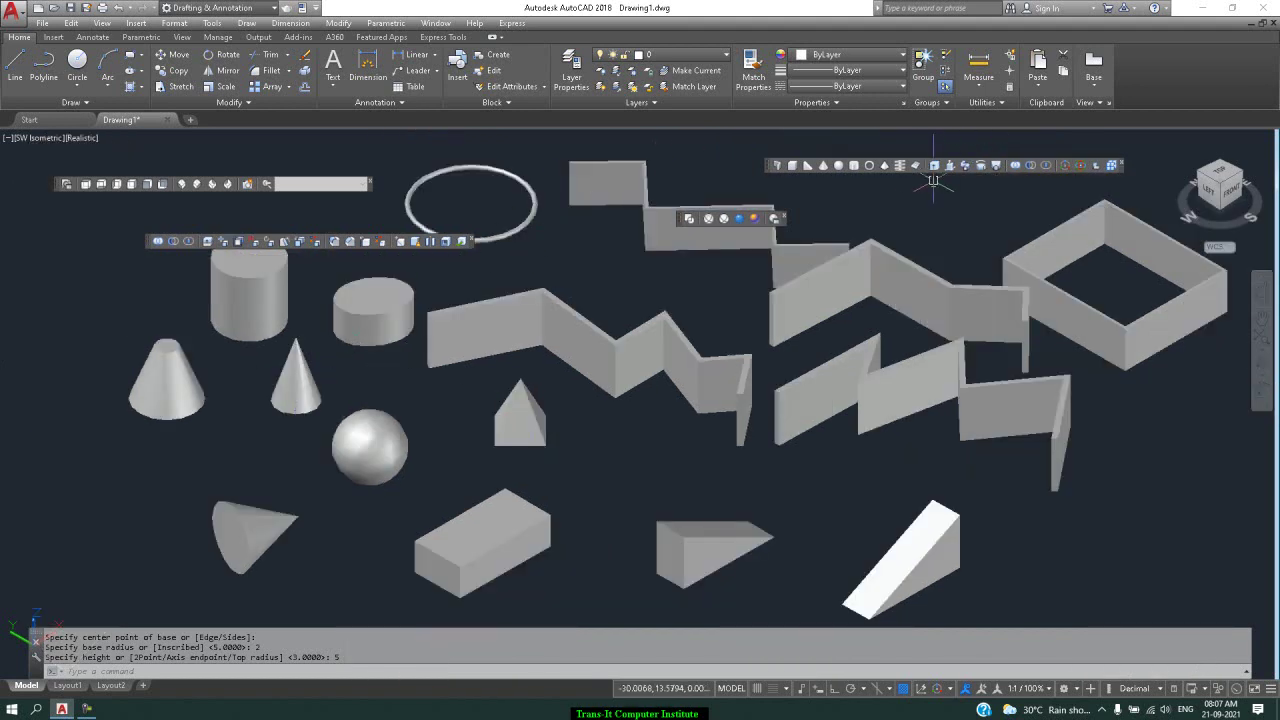
- Draw a six-sided pyramid 10 units tall below the sphere
click(884, 165)
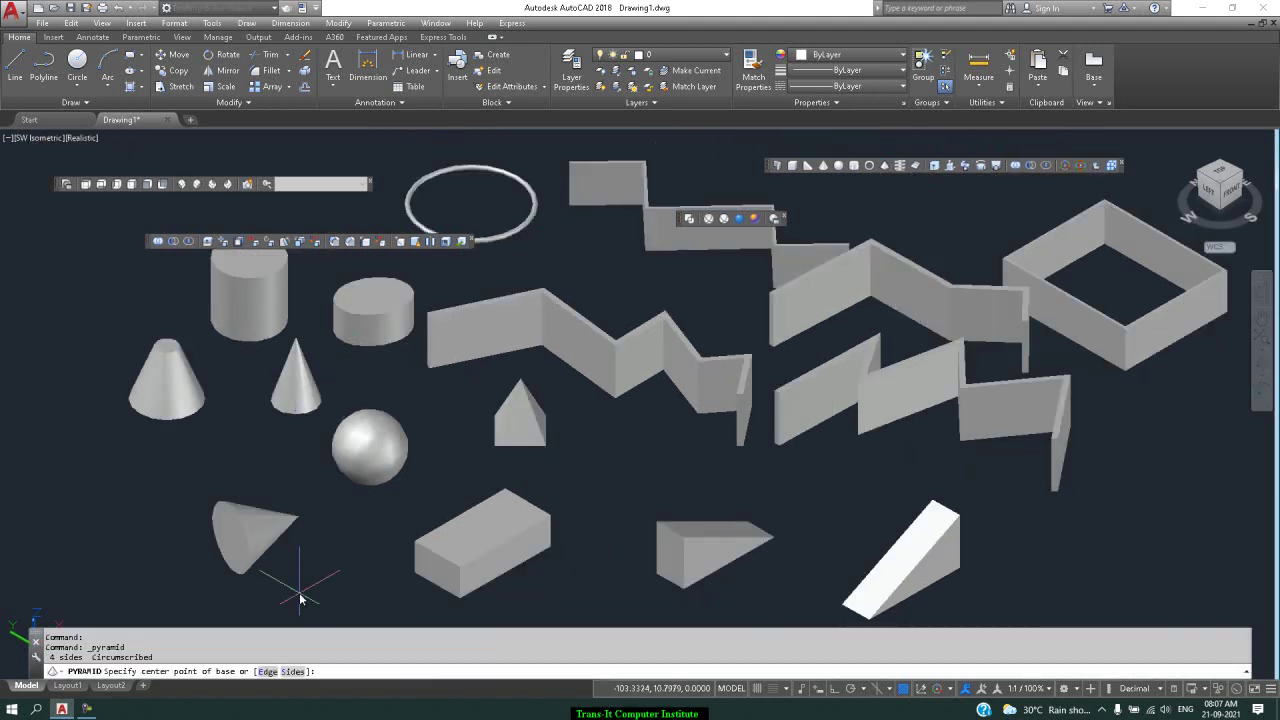
click(294, 673)
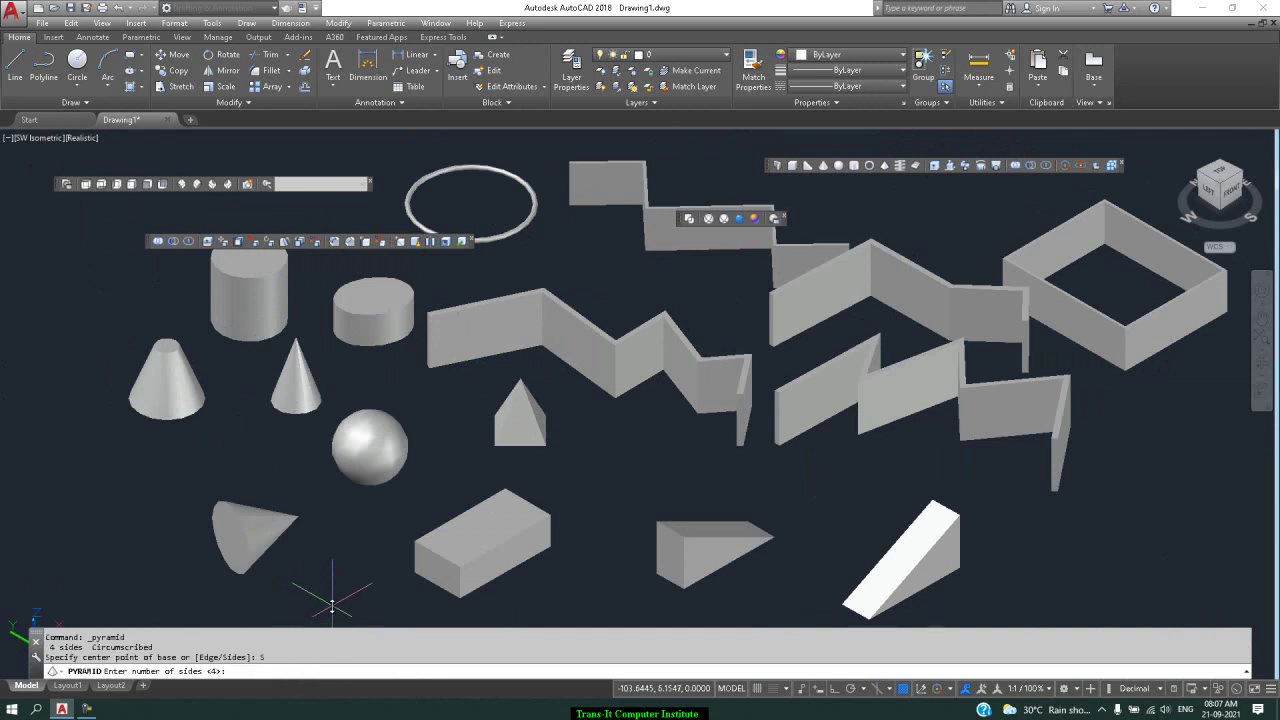
text(6)
key(Return)
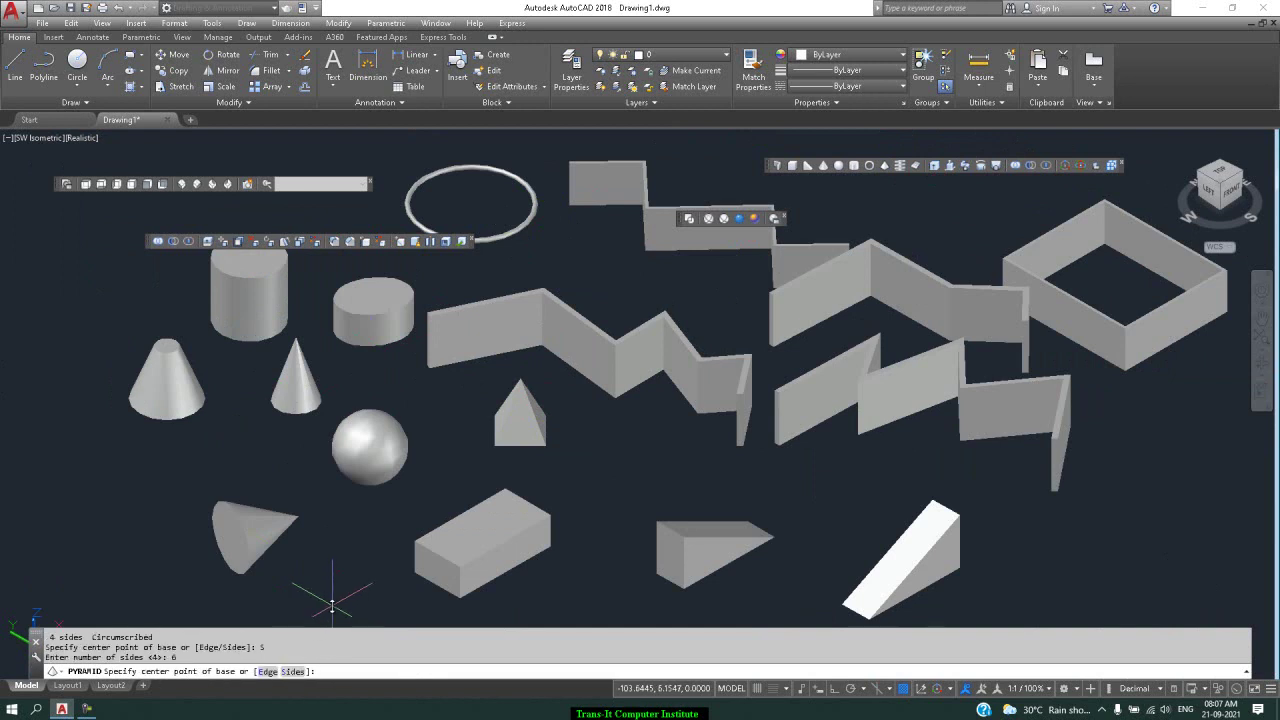
click(330, 570)
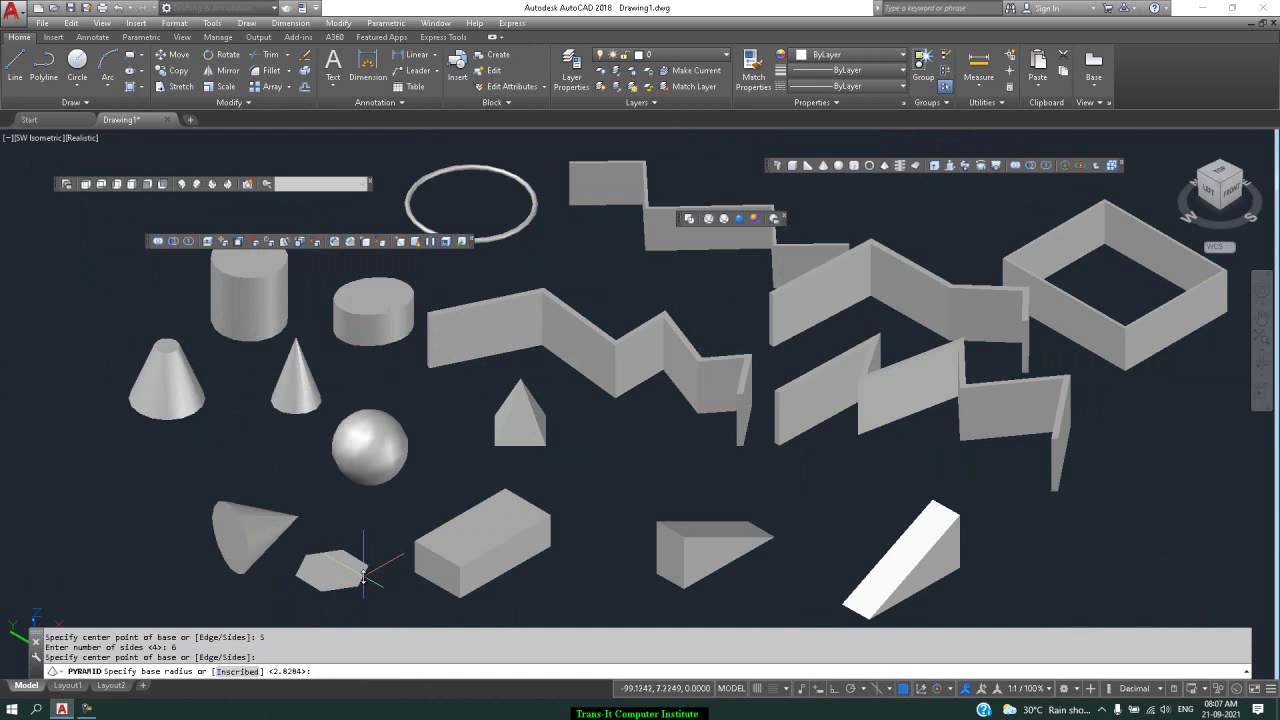
click(363, 572)
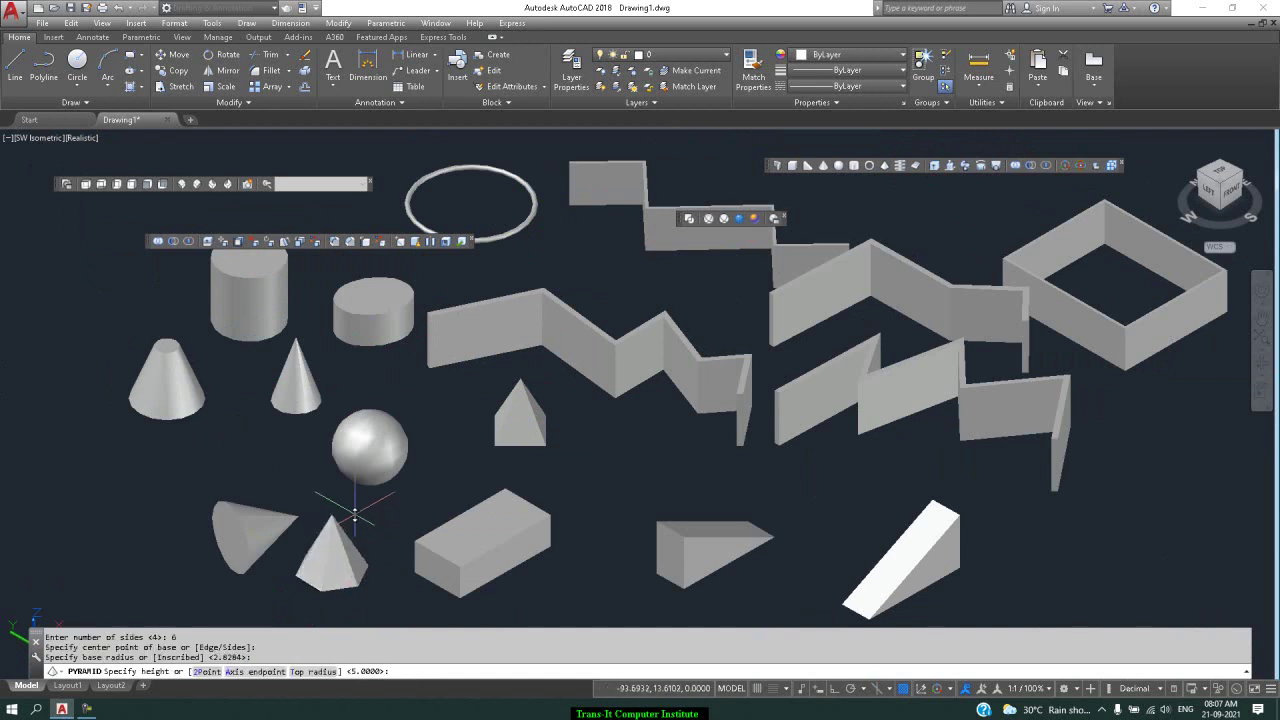
text(10)
key(Return)
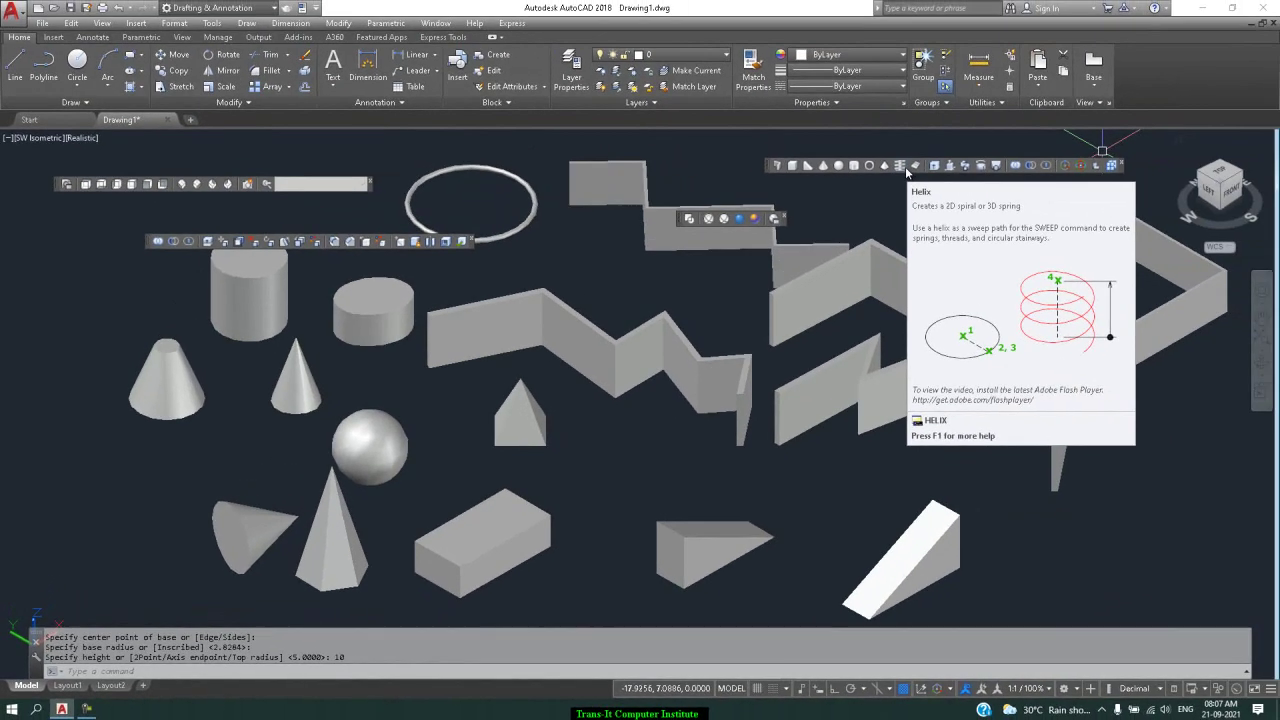
- Place a helix beside the small pyramid with base and top radius 2 and height 5
click(905, 166)
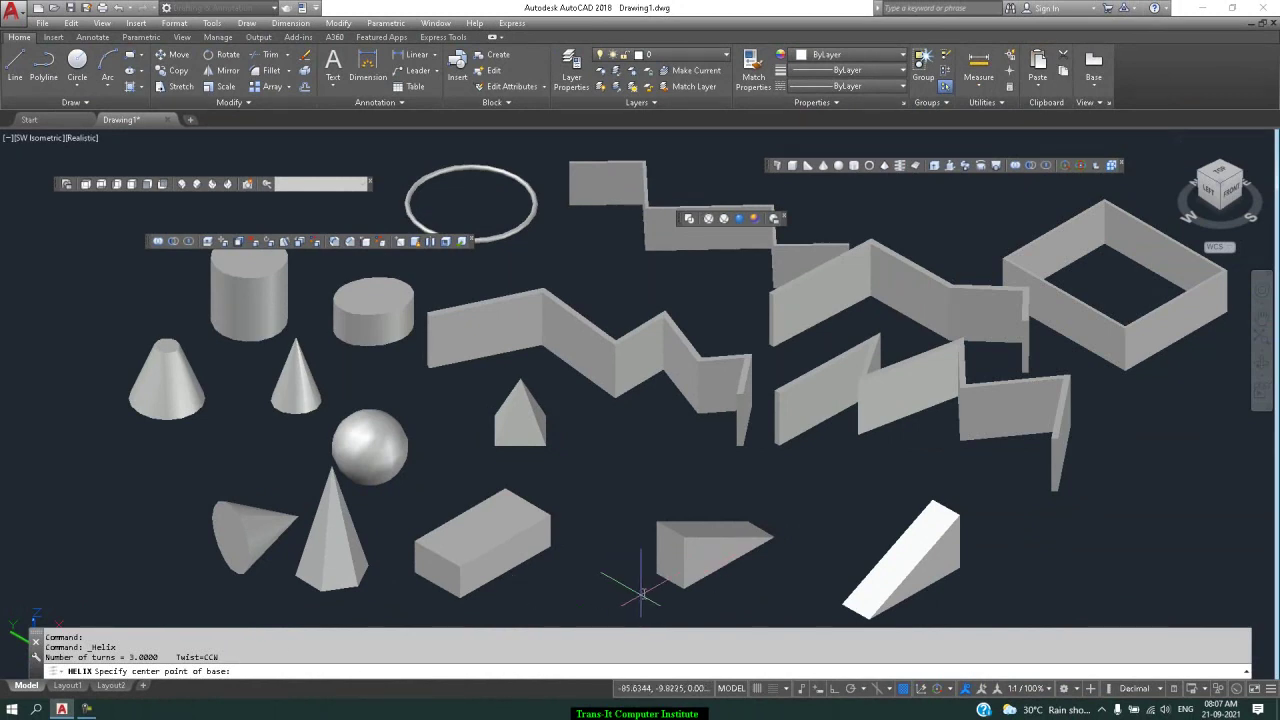
click(617, 482)
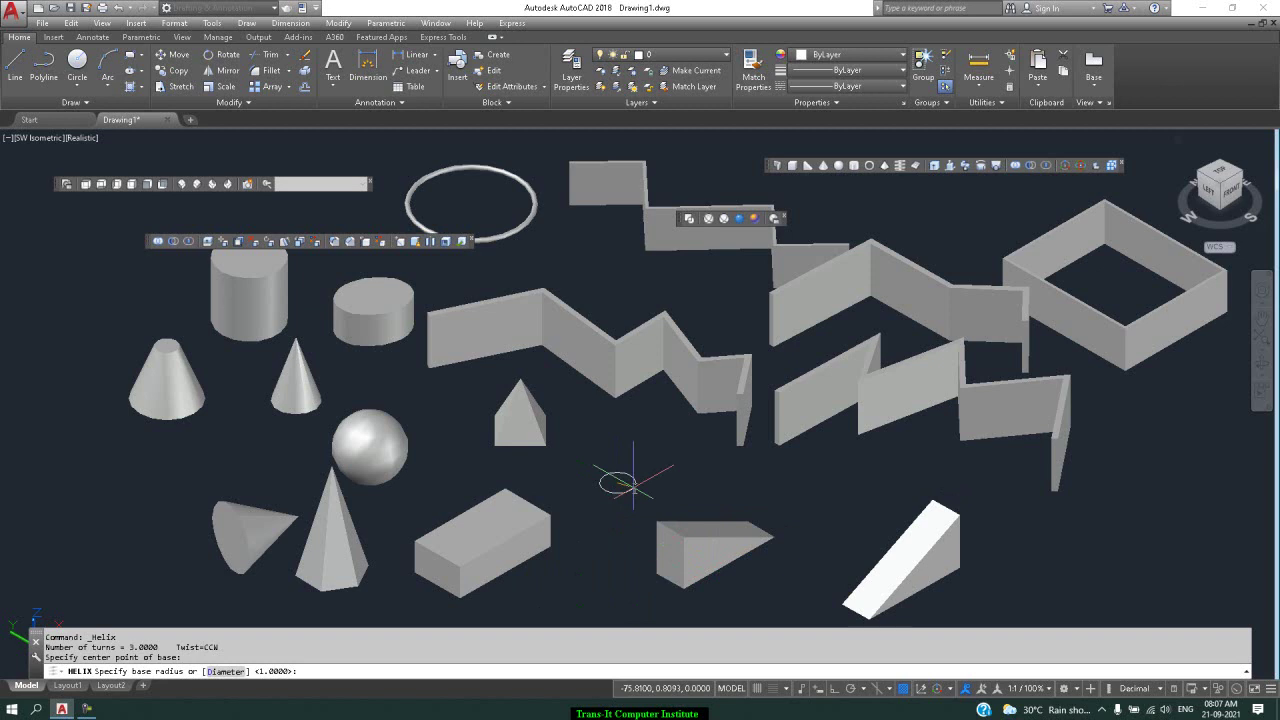
text(2)
key(Return)
text(2)
key(Return)
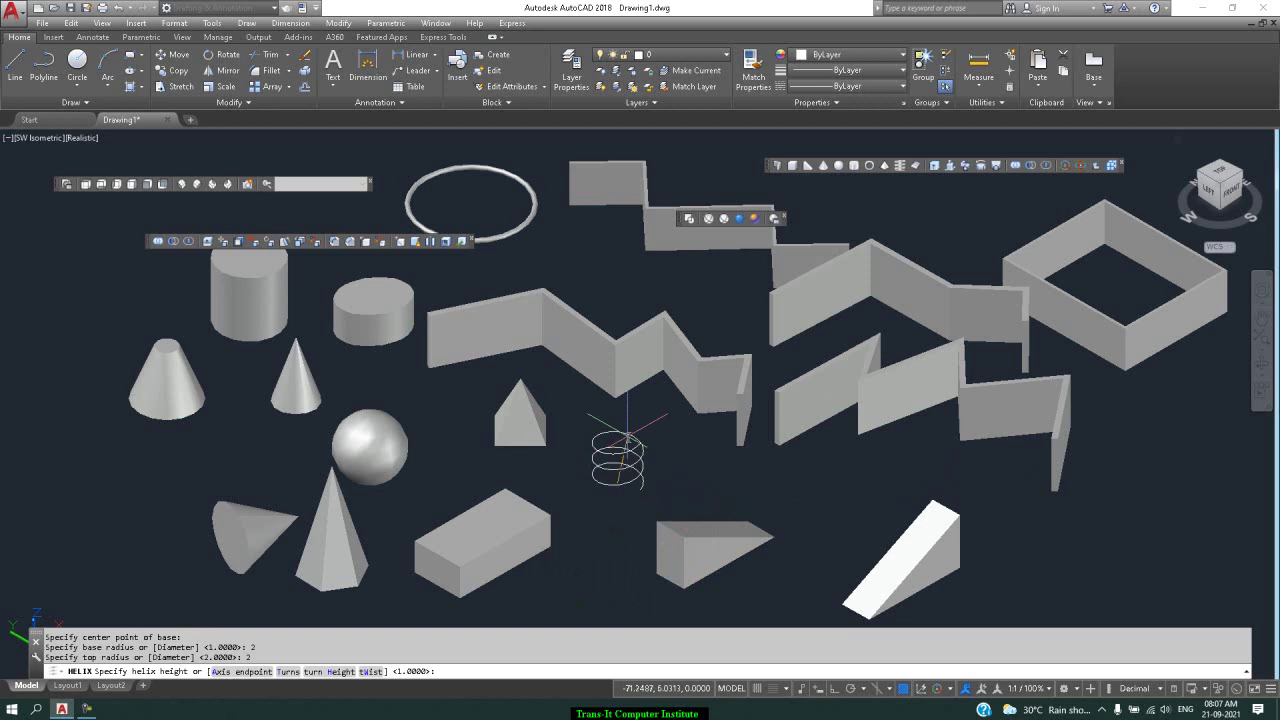
text(5)
key(Return)
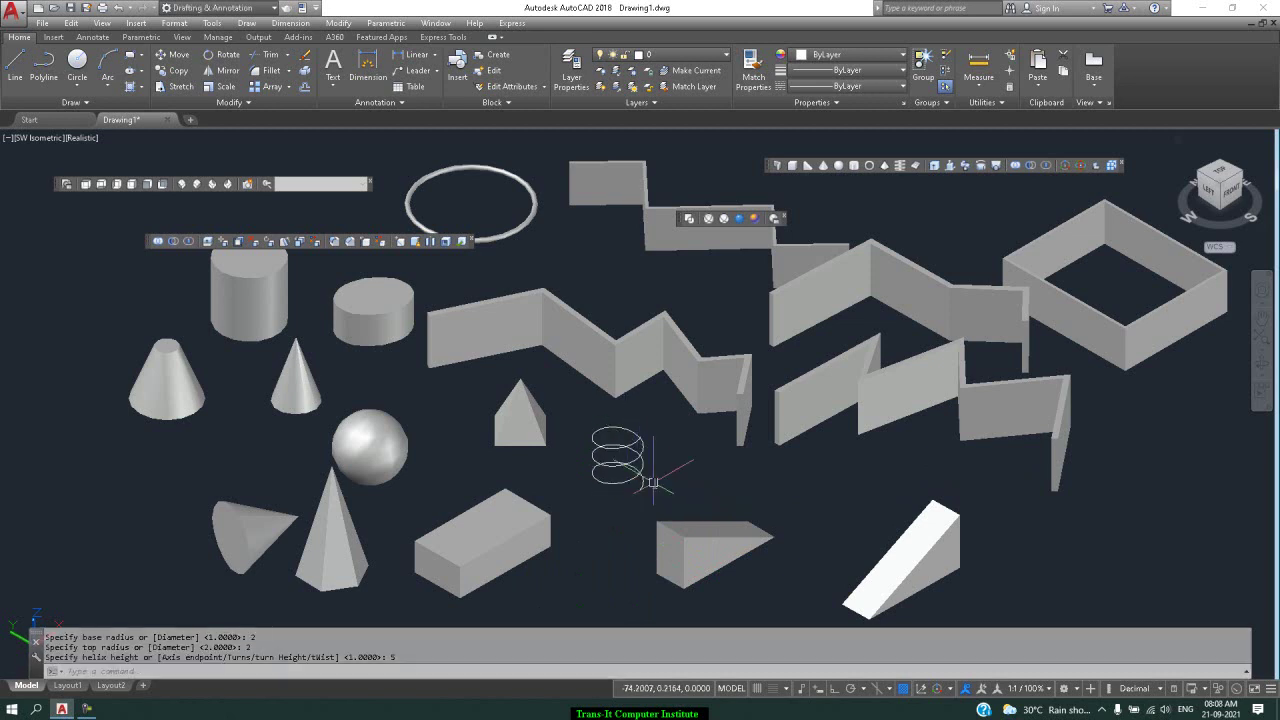
scroll(628, 492, up, 2)
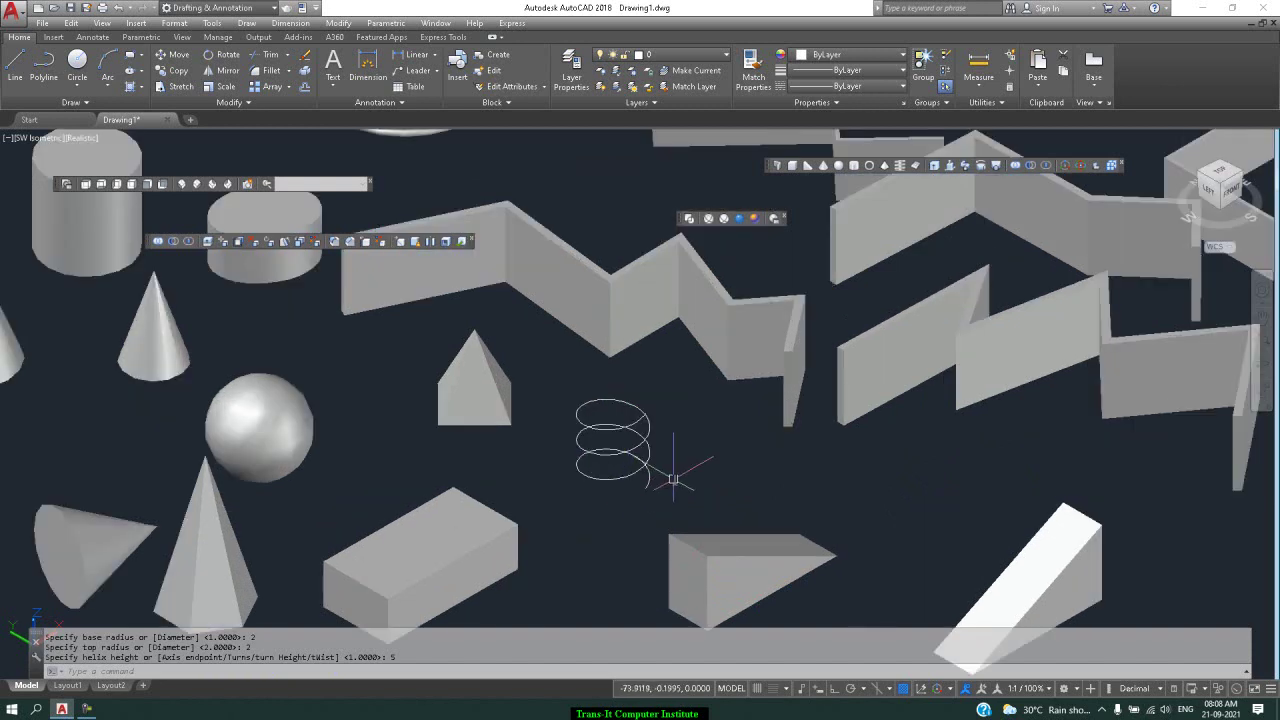
- Draw a tiny circle at the helix's lower end
text(c)
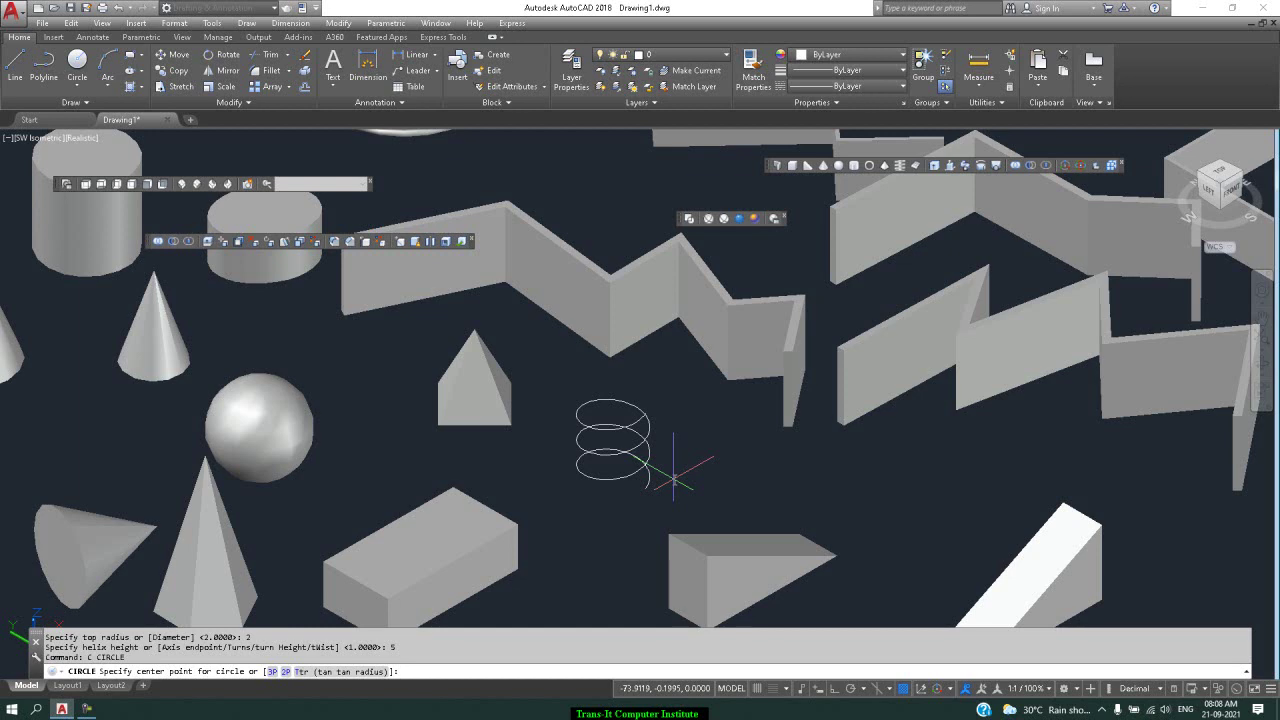
click(676, 489)
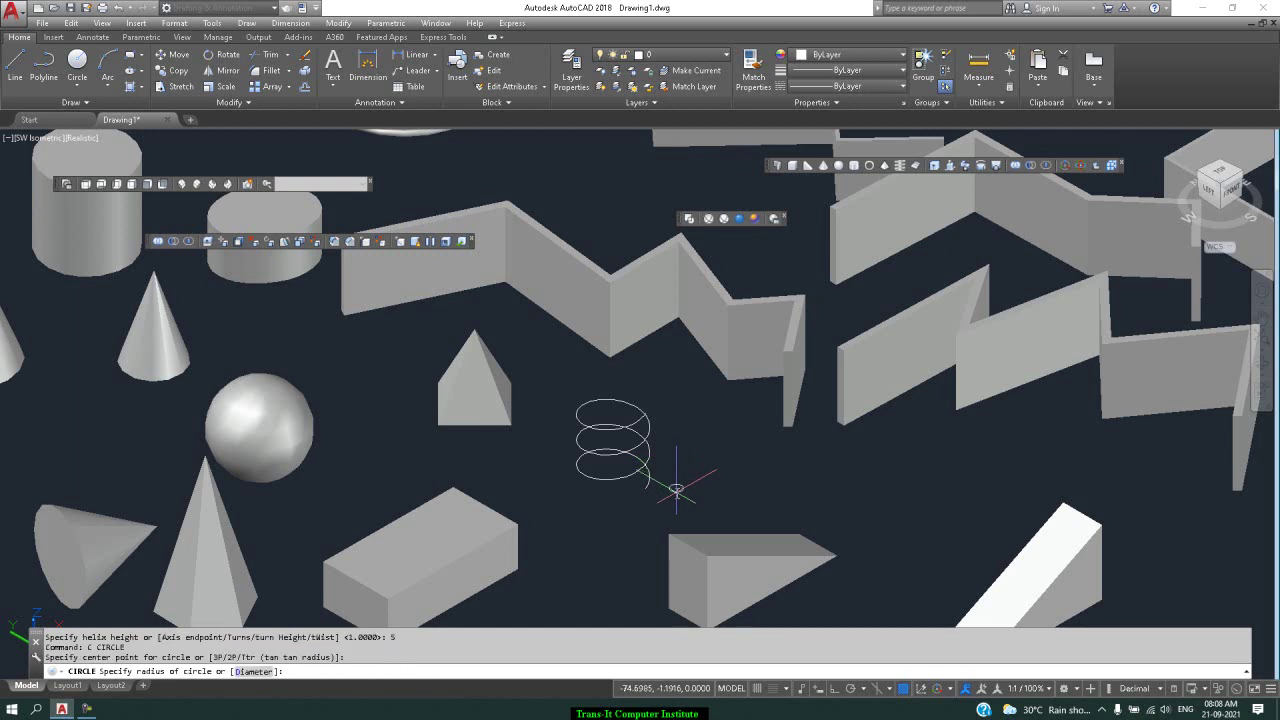
click(677, 489)
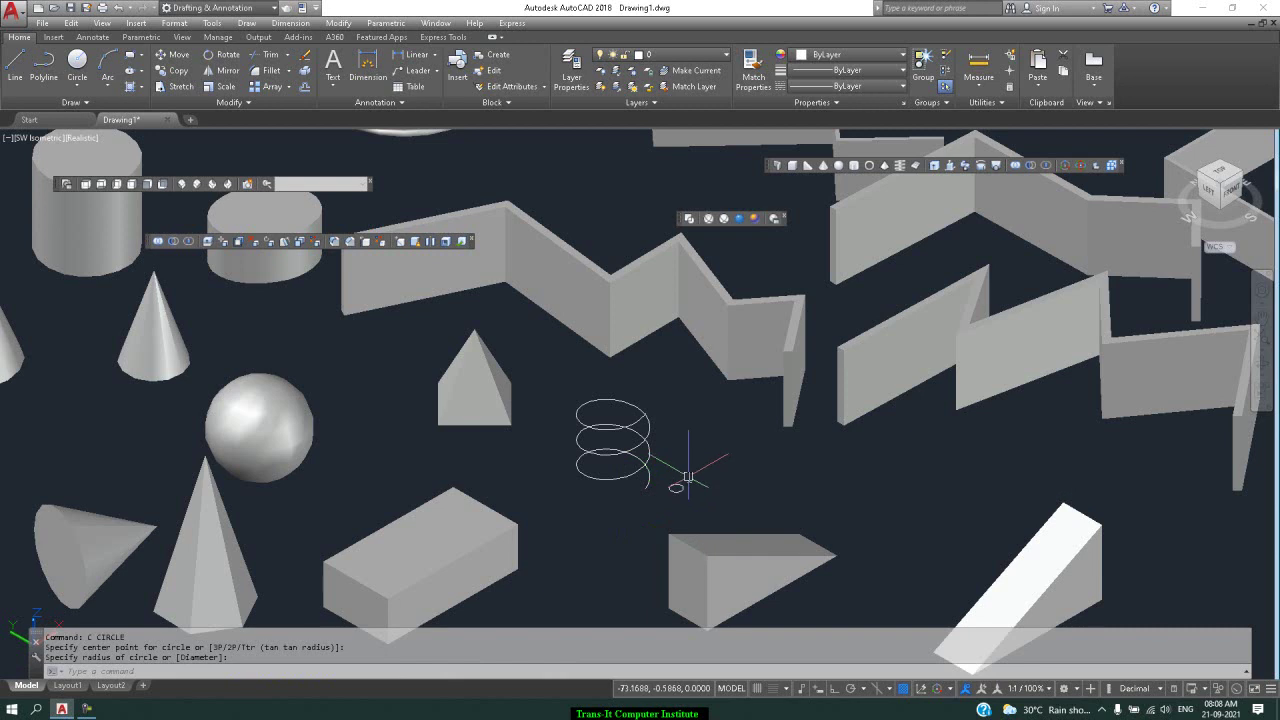
- Convert the small circle into a region with REG
text(reg)
key(Return)
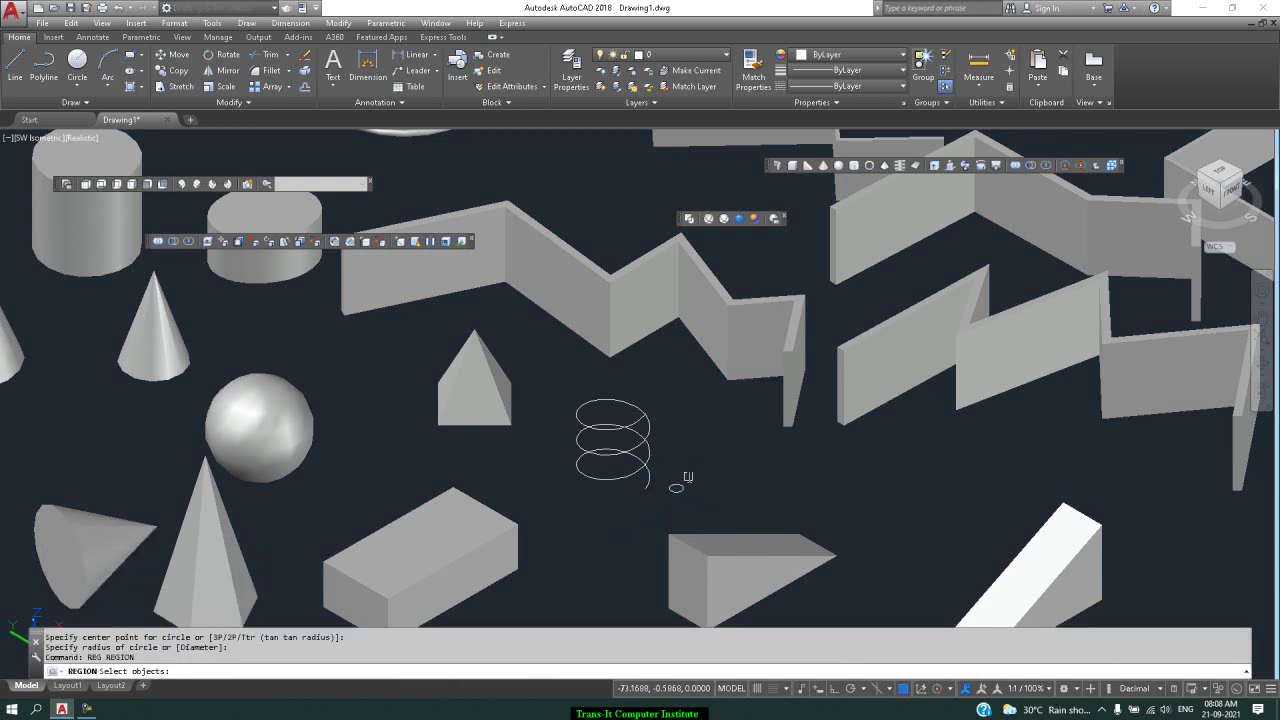
click(688, 462)
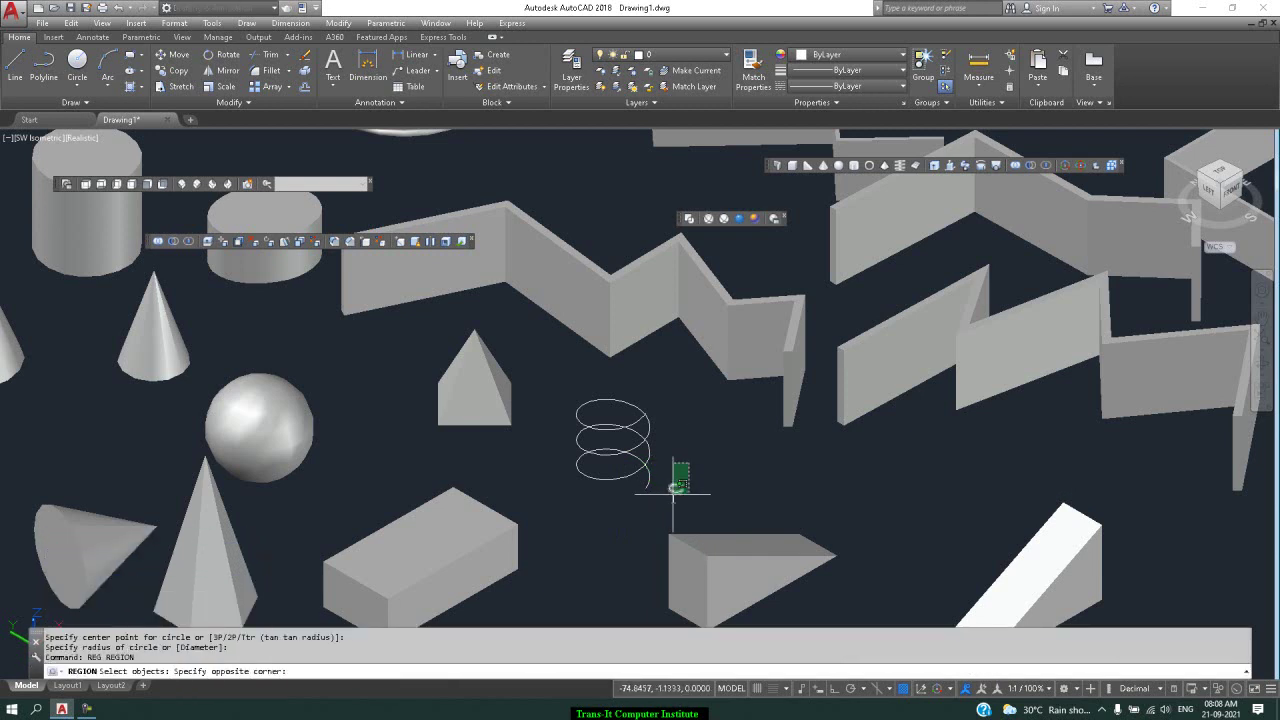
click(674, 491)
key(Return)
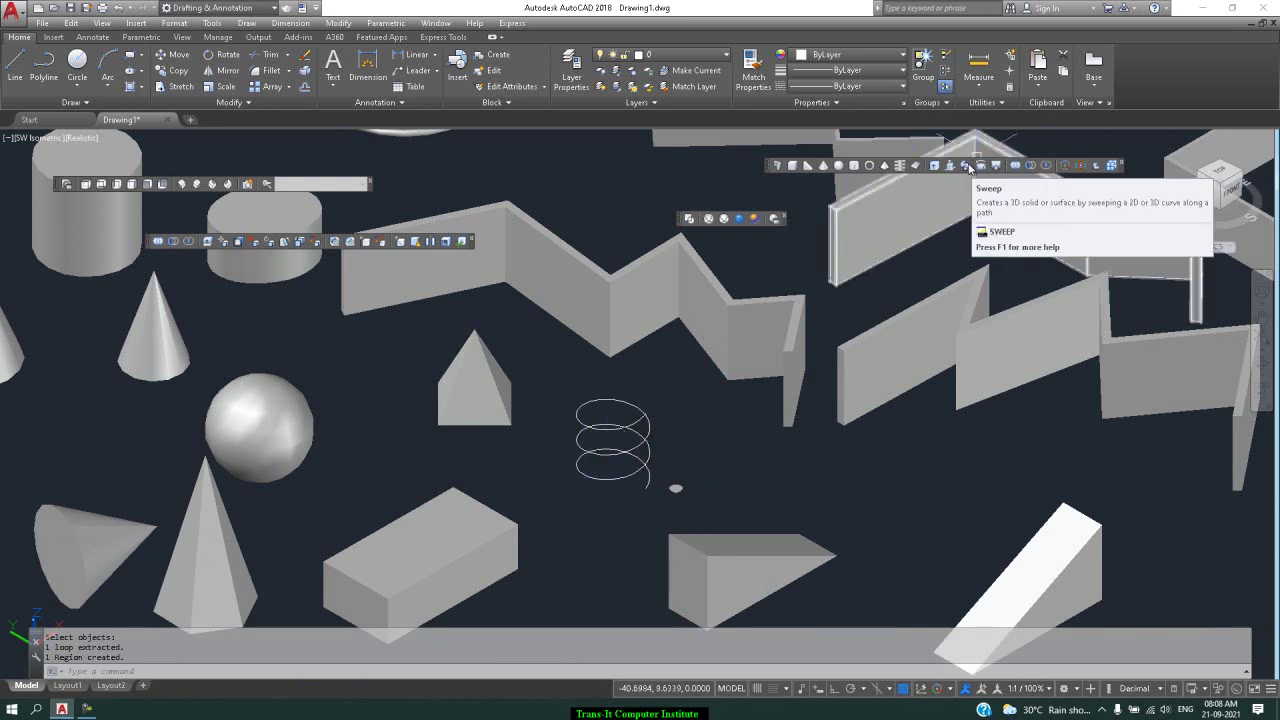
- Sweep the small circular region along the helix to form a coil spring
click(966, 166)
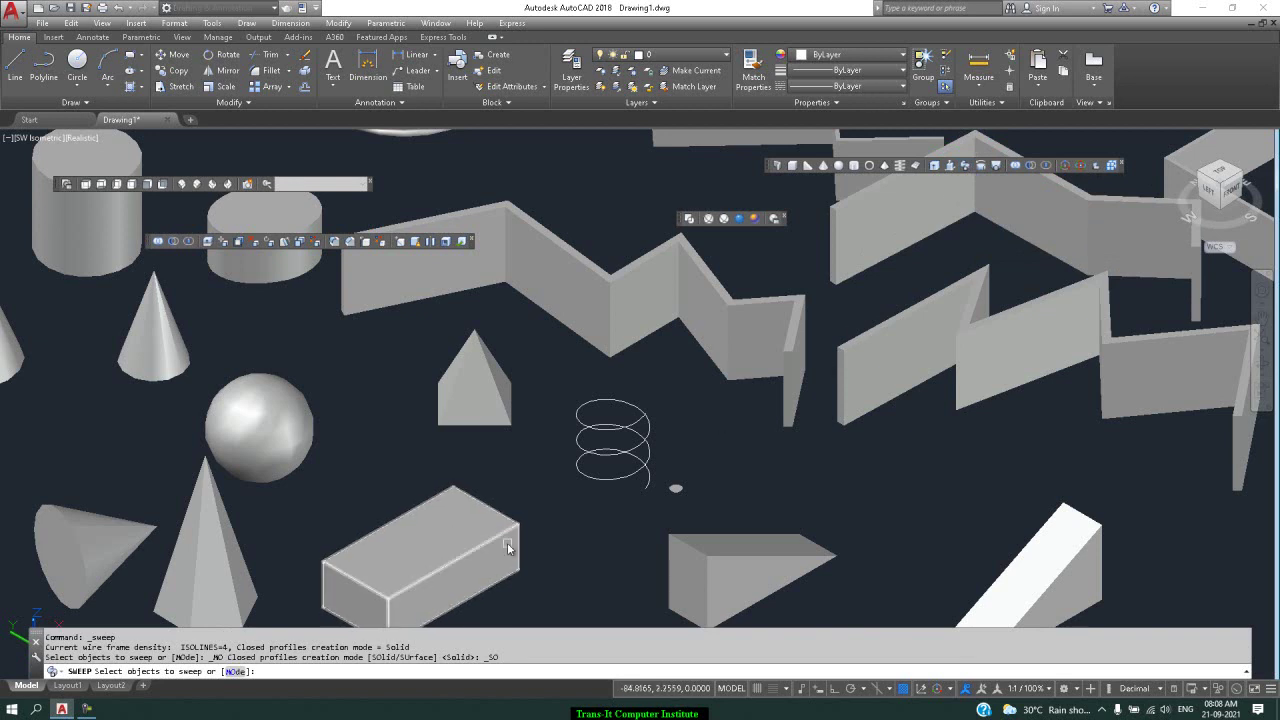
click(706, 471)
click(664, 520)
key(Return)
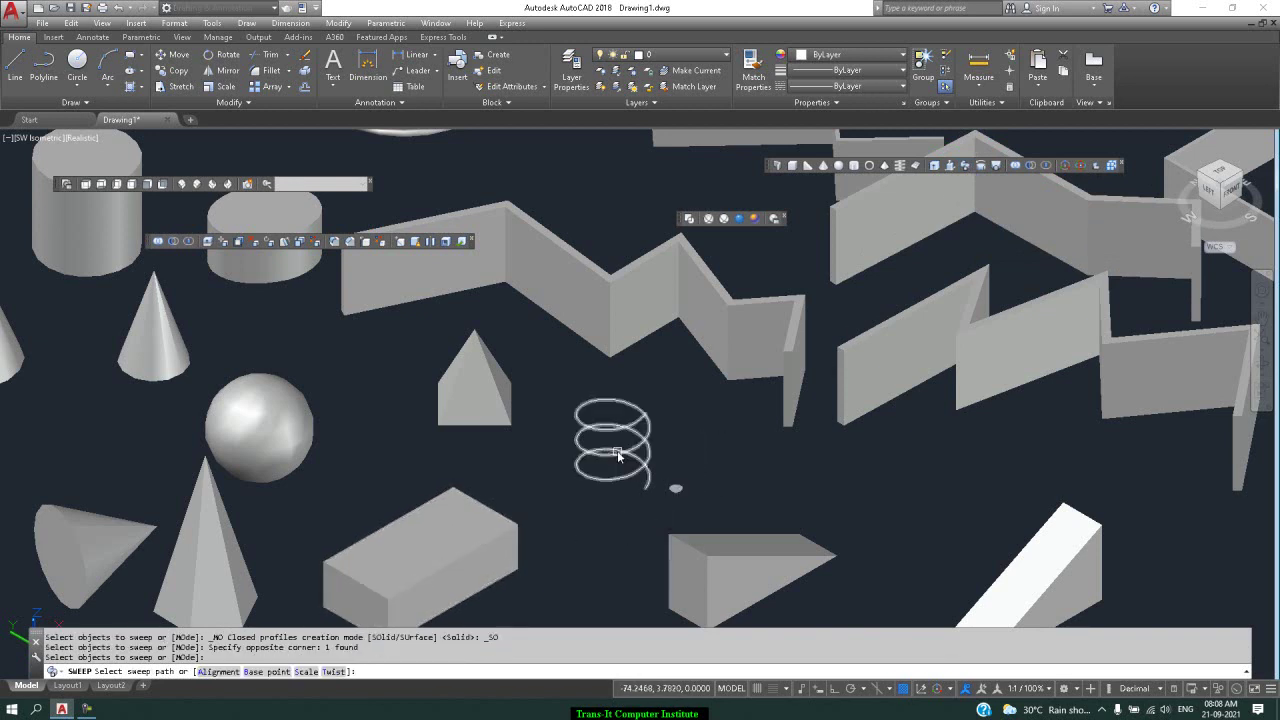
click(617, 454)
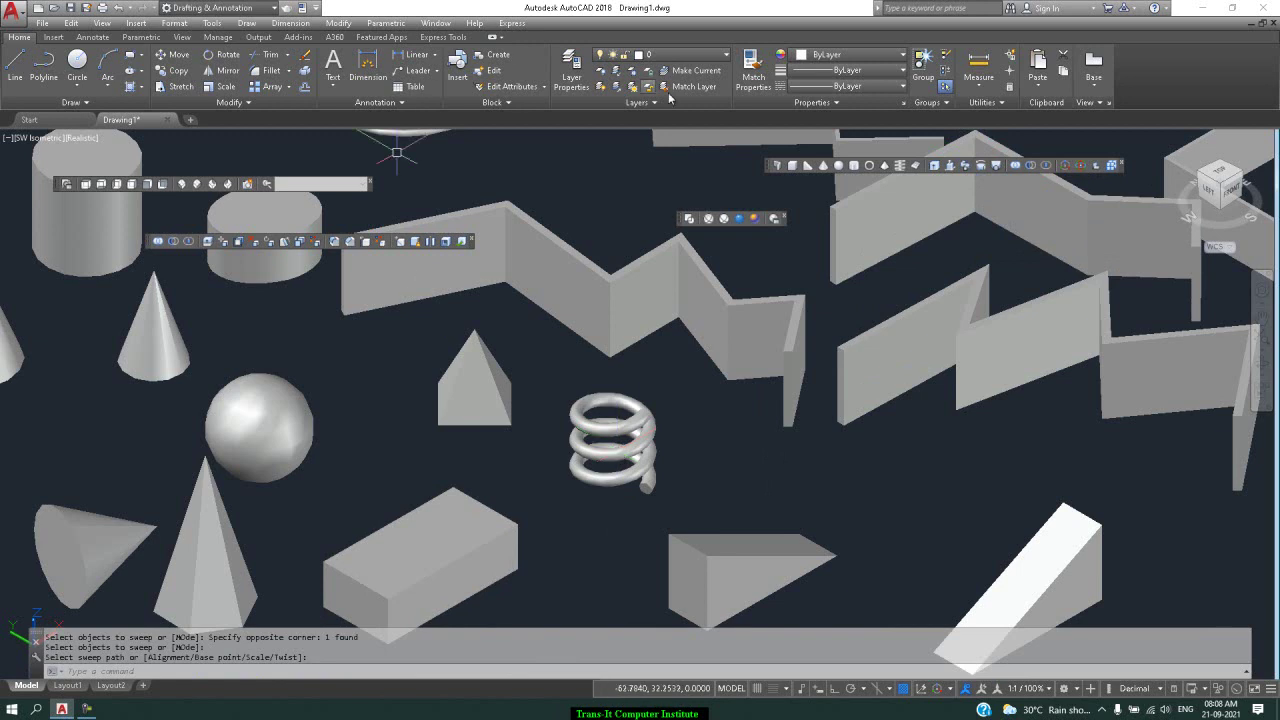
click(917, 167)
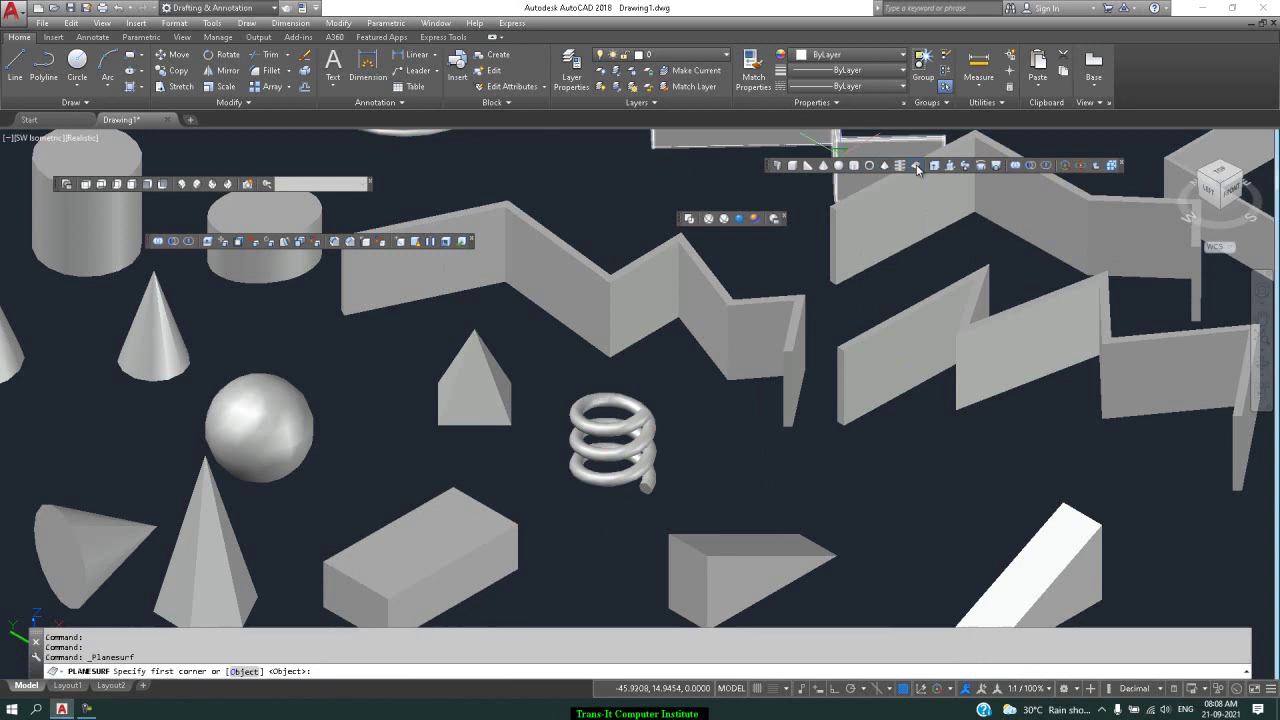
- Set the planar surface's two opposite corners to the right of the spring
click(798, 473)
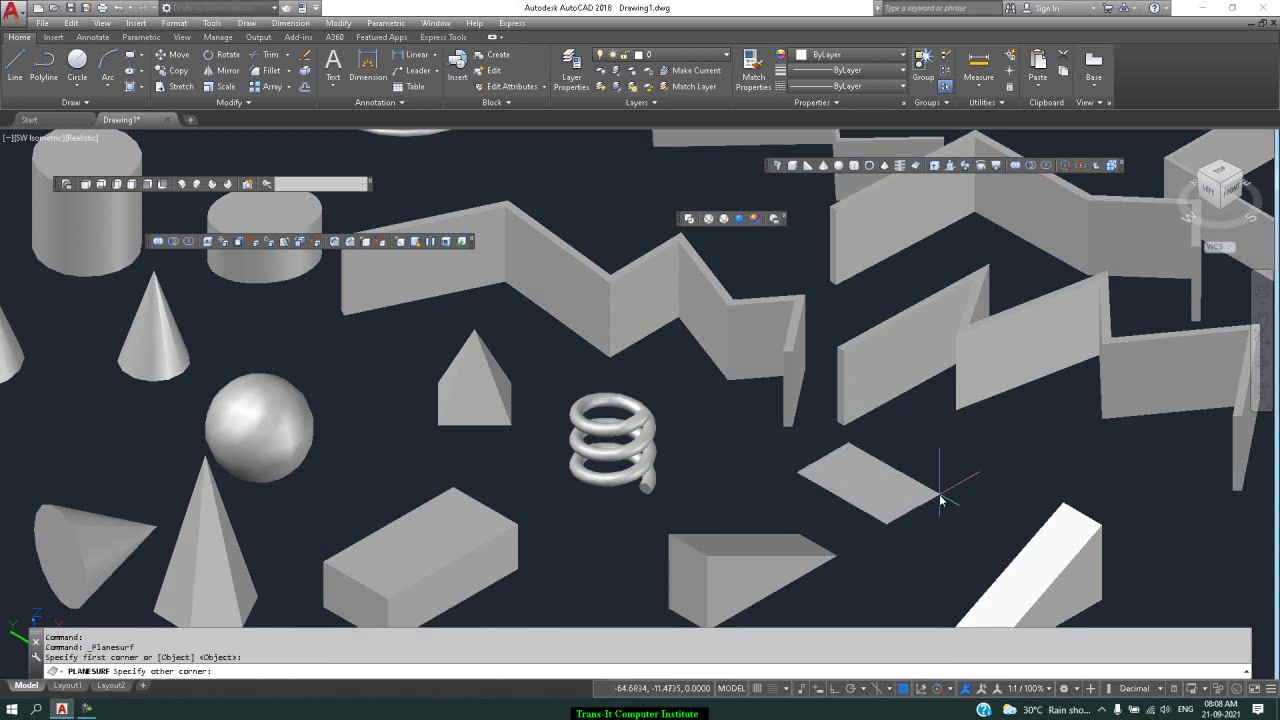
click(940, 500)
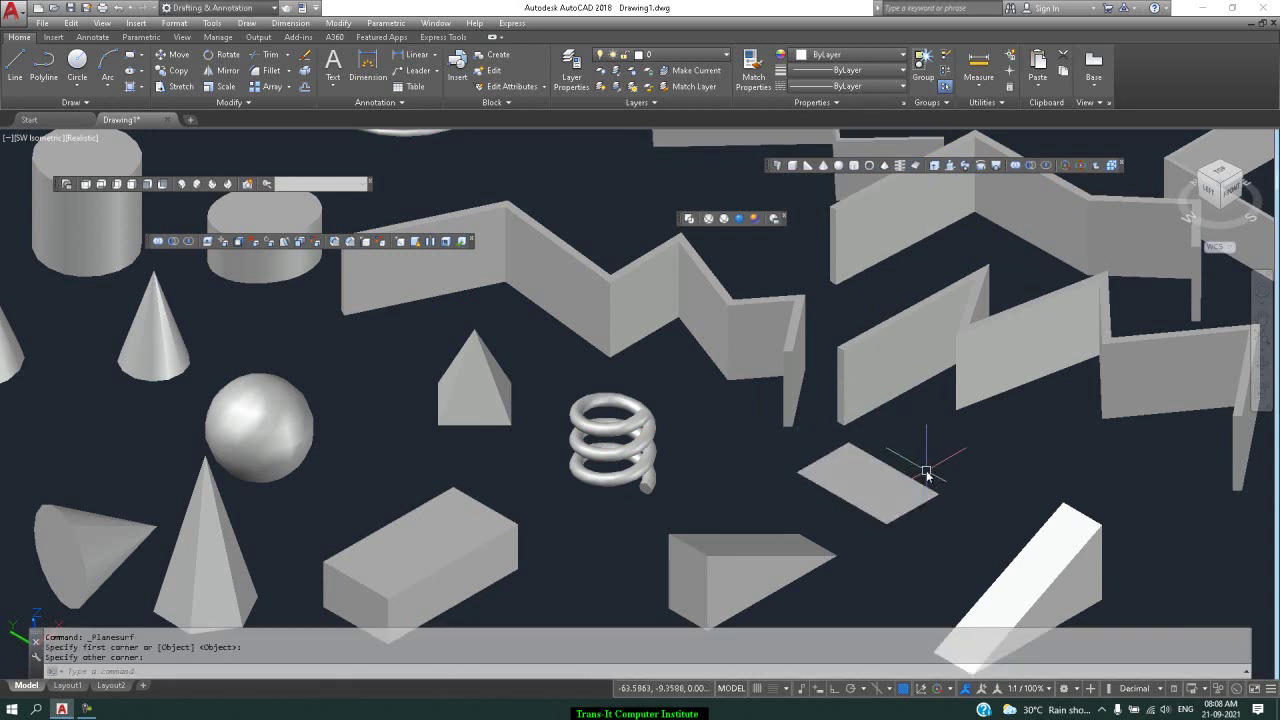